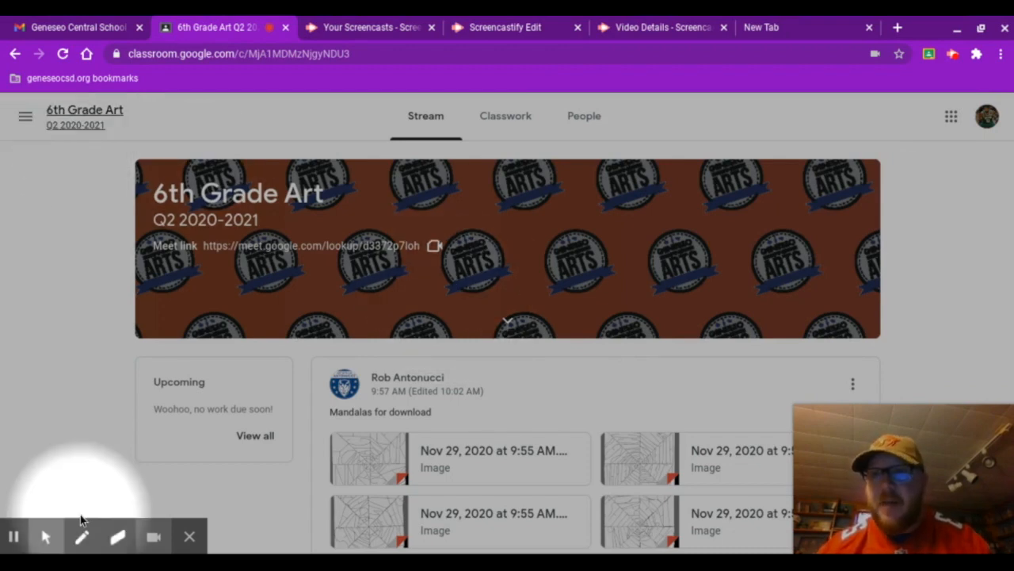
left_click(46, 536)
left_click(17, 506)
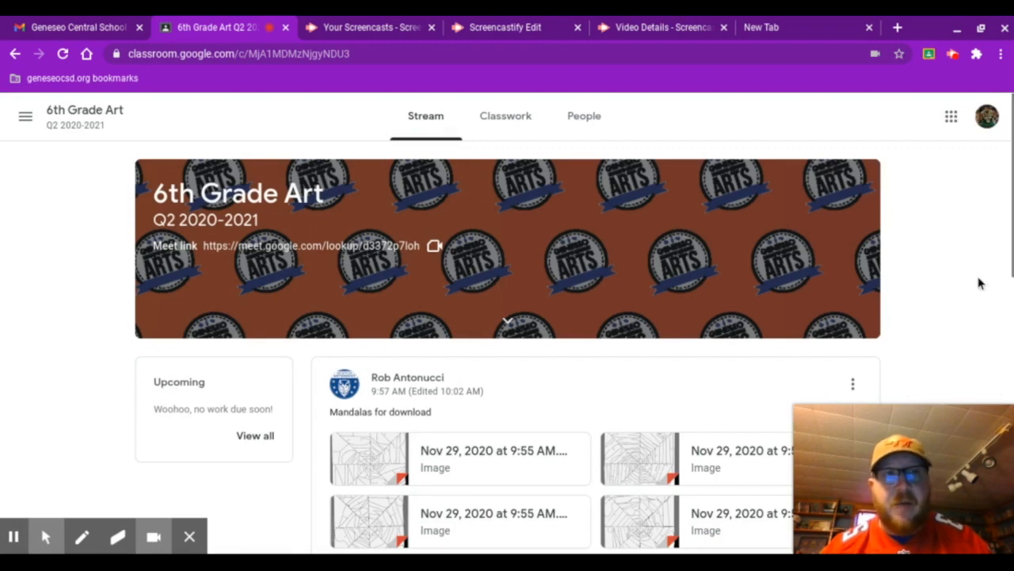
- Preview the images in the "Mandalas for download" post and bring up the mandala with the house and basketball, Nov 29, 2020 at 9:55 AM.png
scroll(979, 283, "down", 3)
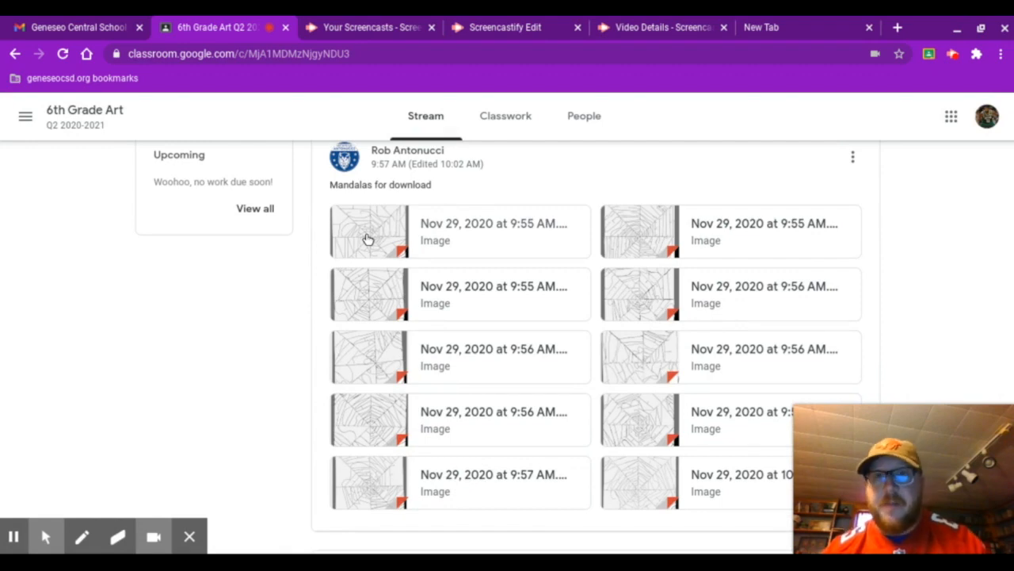
left_click(368, 239)
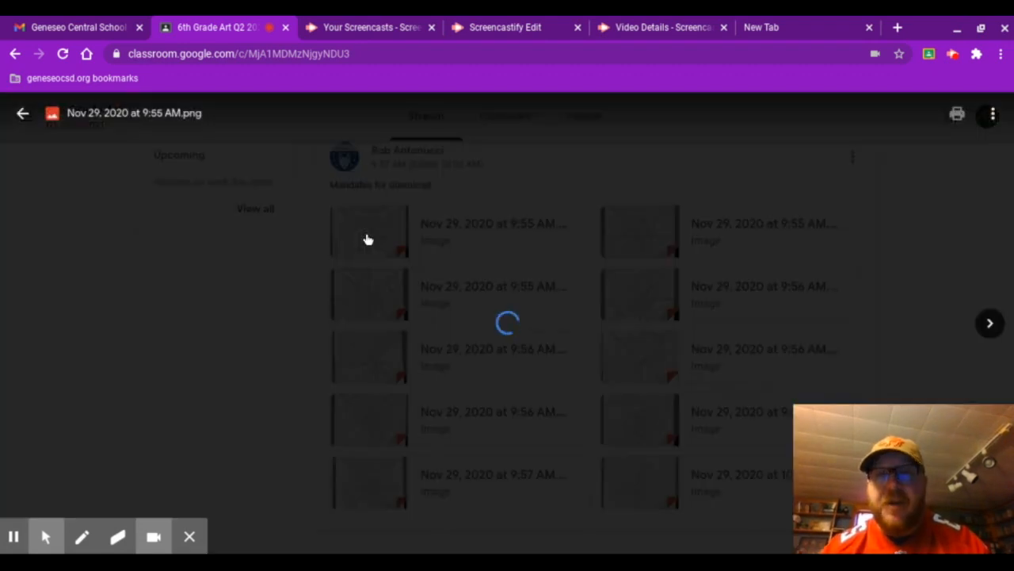
left_click(992, 330)
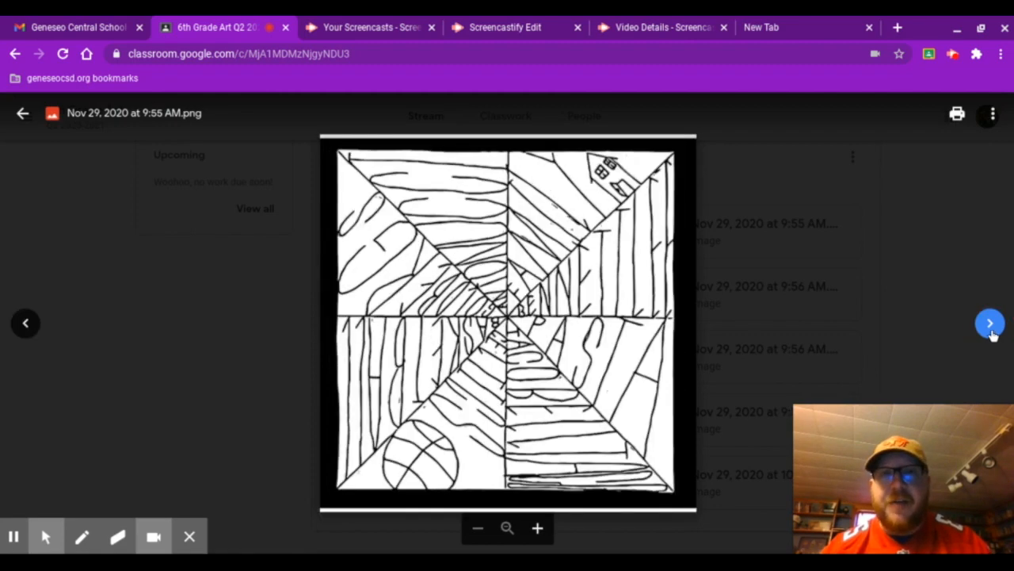
left_click(991, 330)
left_click(991, 330)
left_click(992, 329)
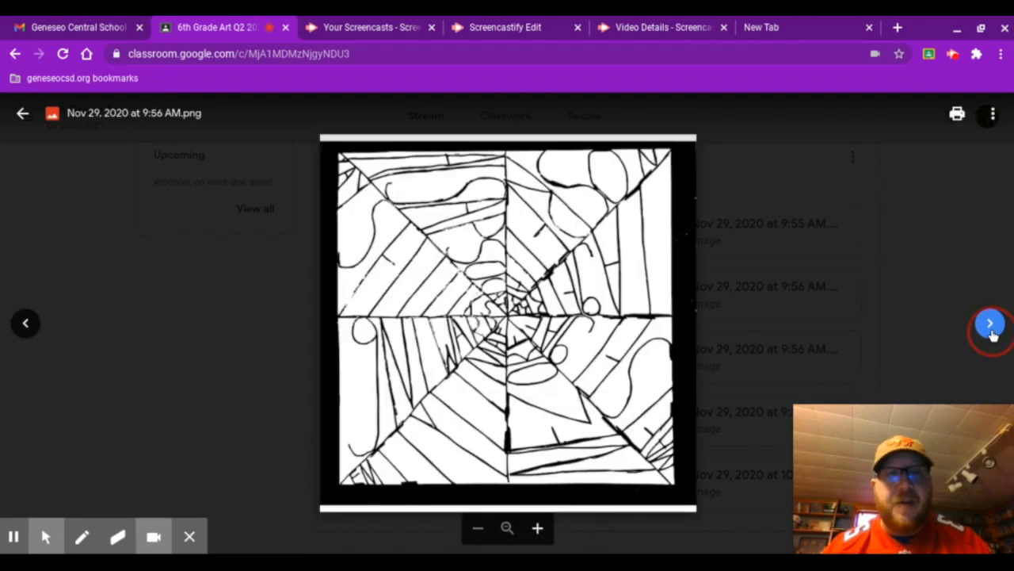
left_click(991, 328)
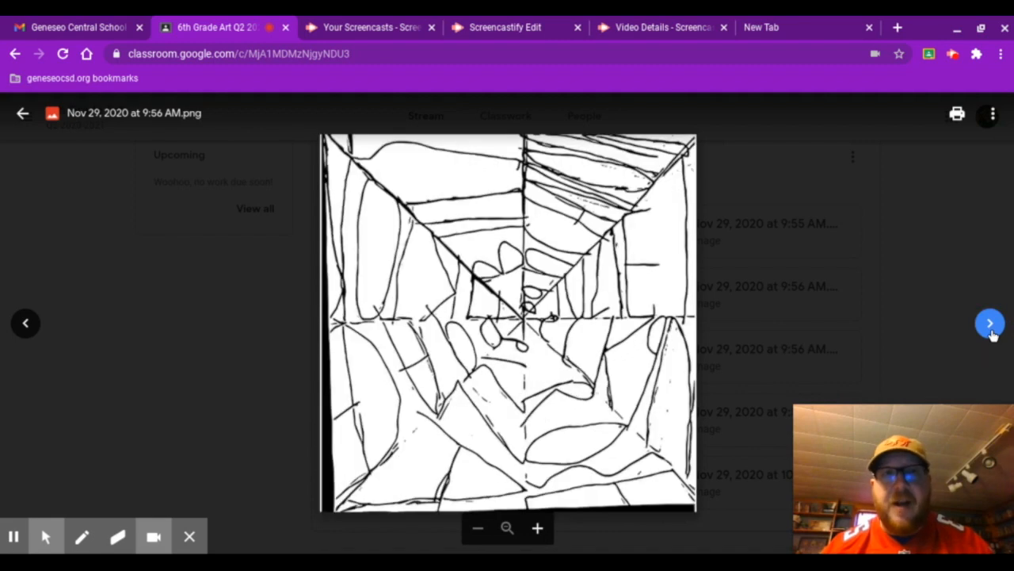
left_click(24, 317)
left_click(24, 317)
left_click(23, 317)
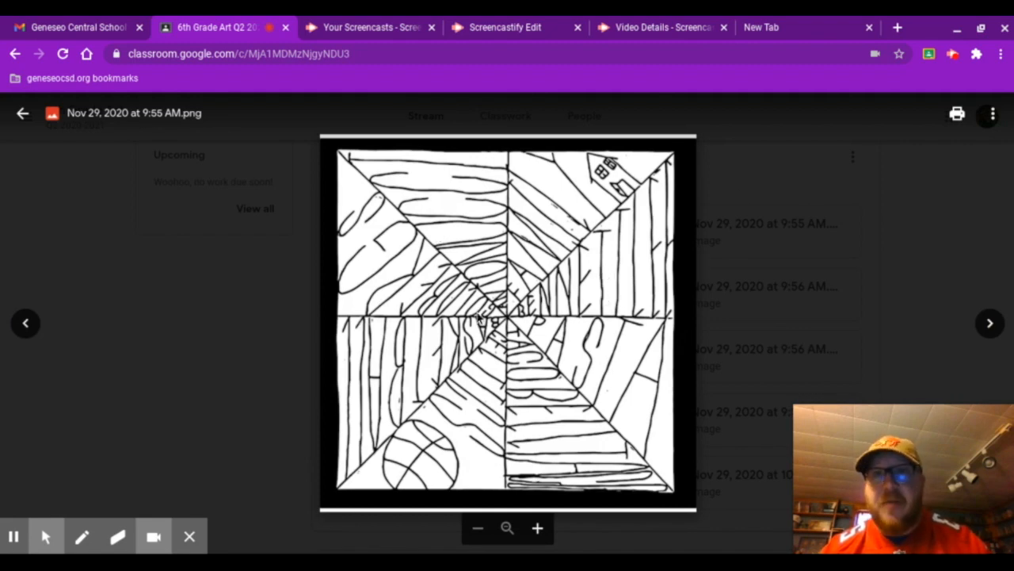
left_click(491, 293)
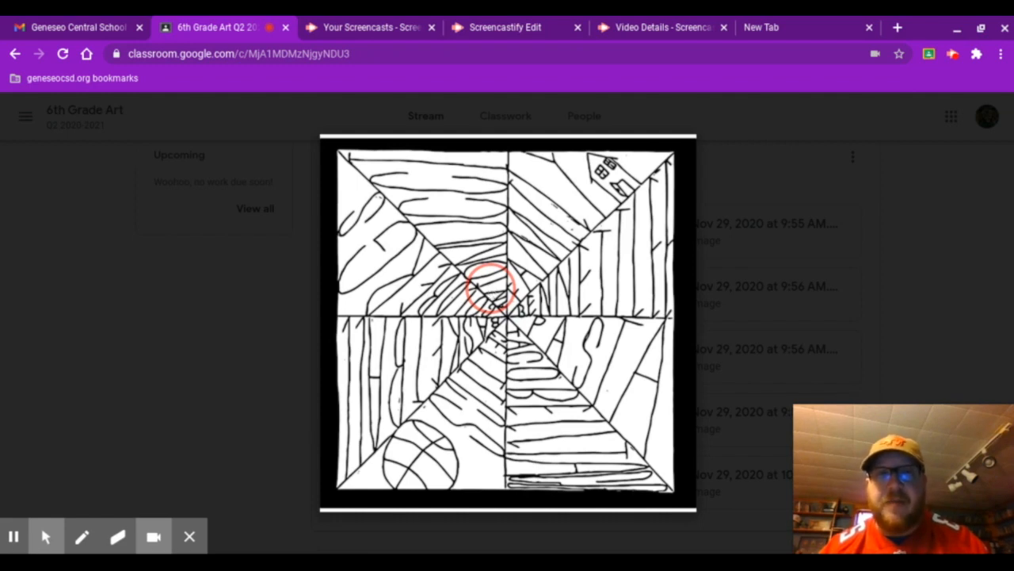
left_click(529, 320)
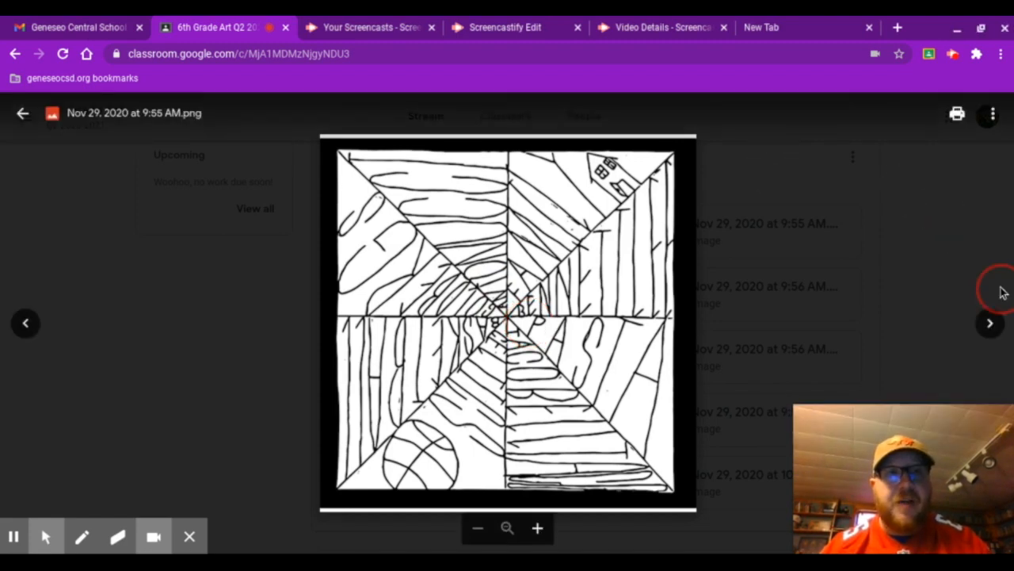
- Open the previewed mandala image in a new window and download it
left_click(992, 116)
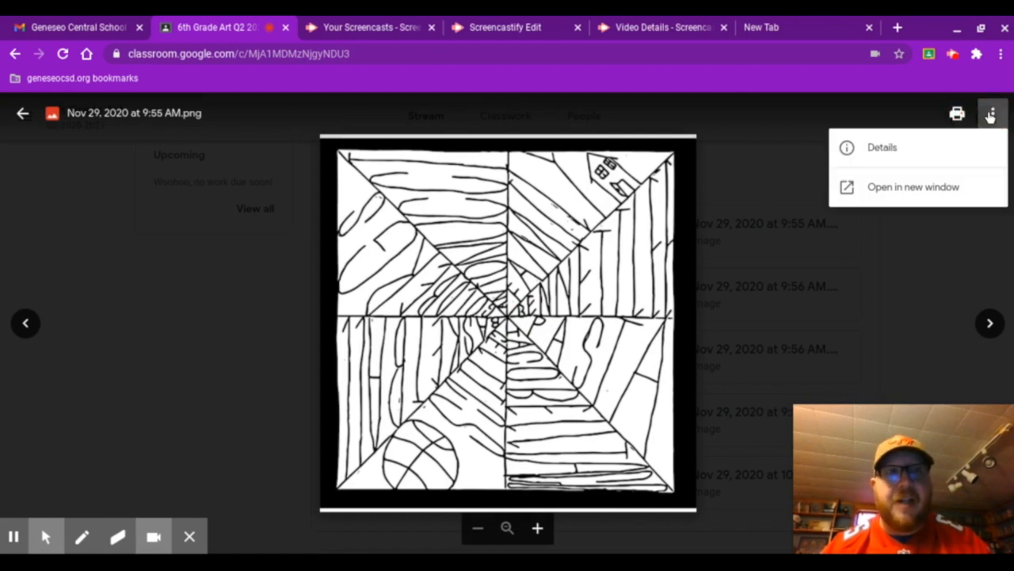
left_click(944, 191)
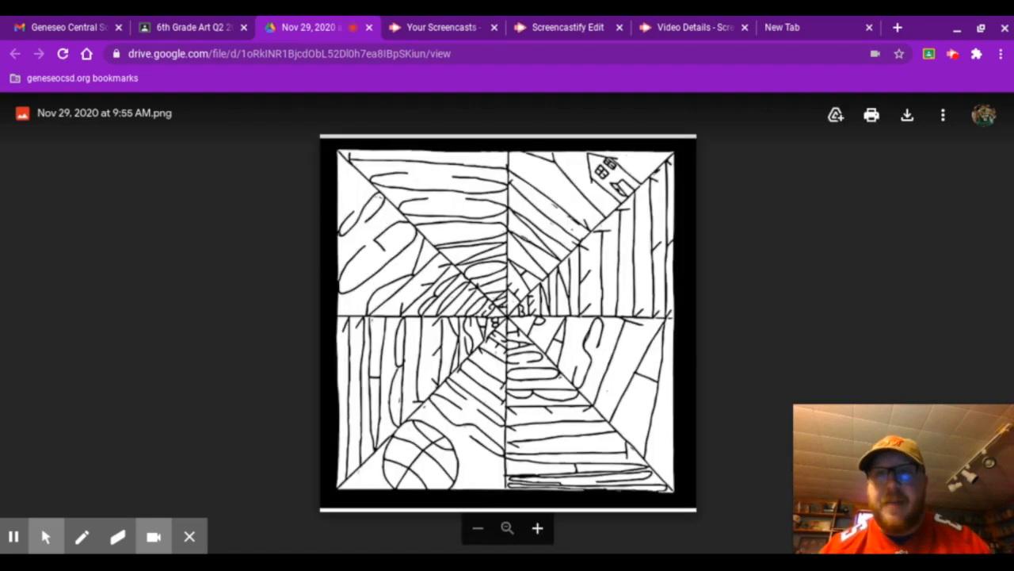
left_click(908, 116)
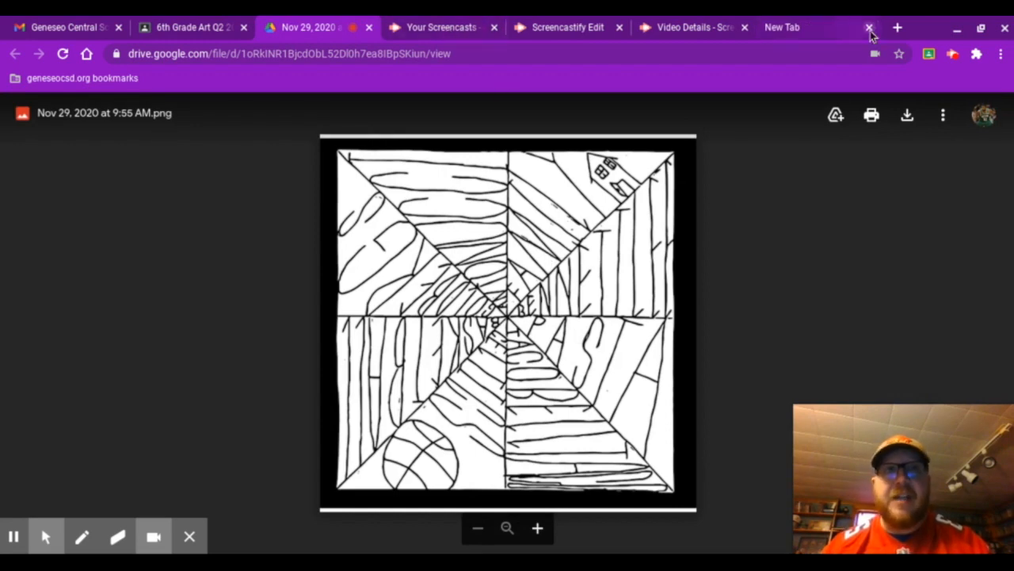
- Go to pixlr.com in the blank browser tab and start the Pixlr E editor
left_click(810, 30)
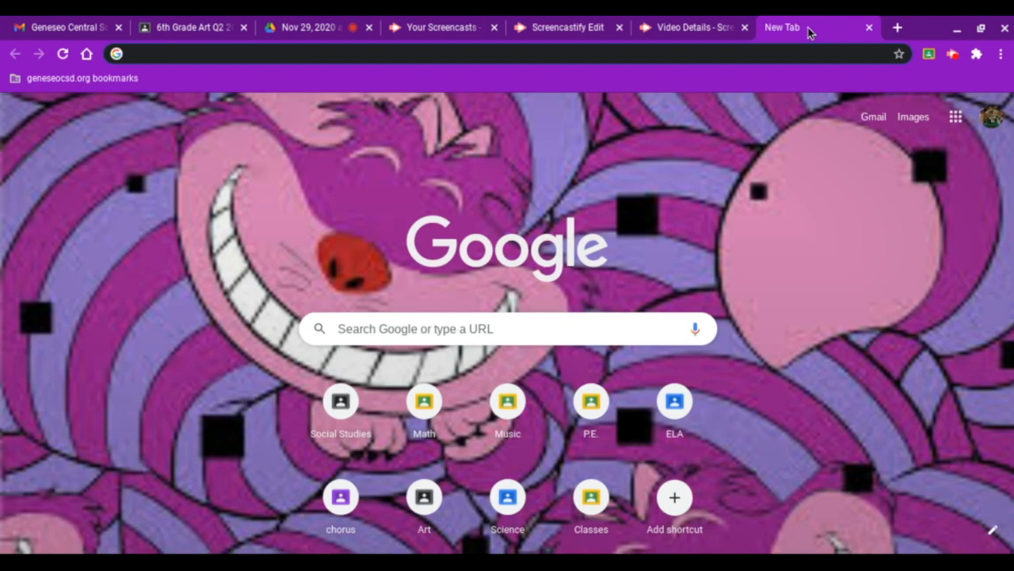
type("pix")
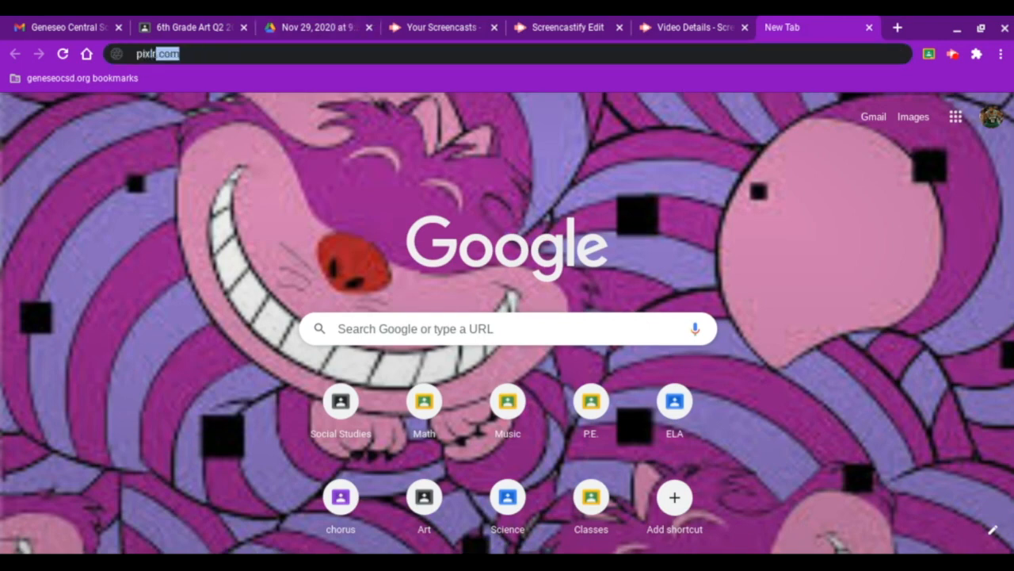
type("lr")
key("Return")
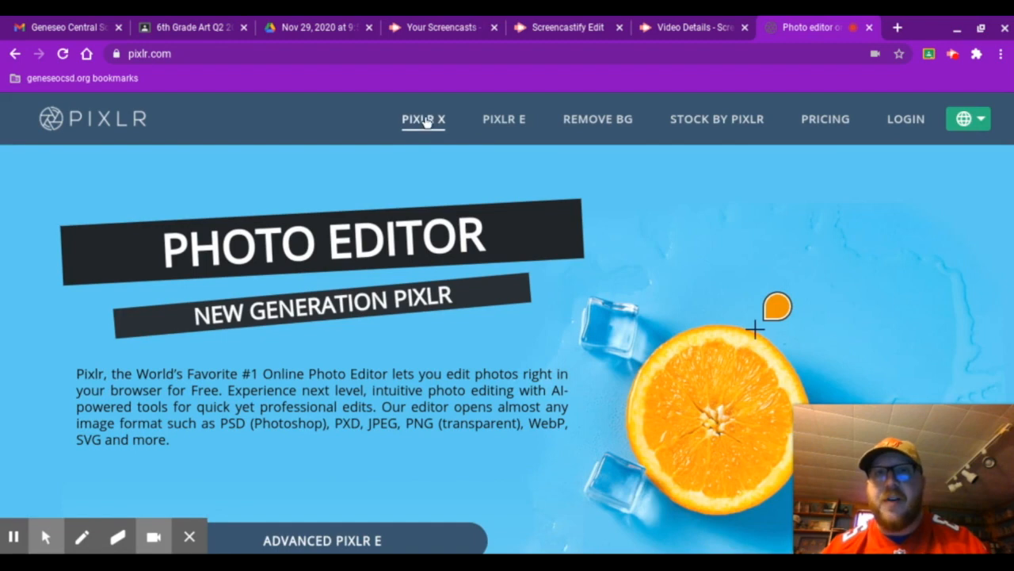
left_click(501, 128)
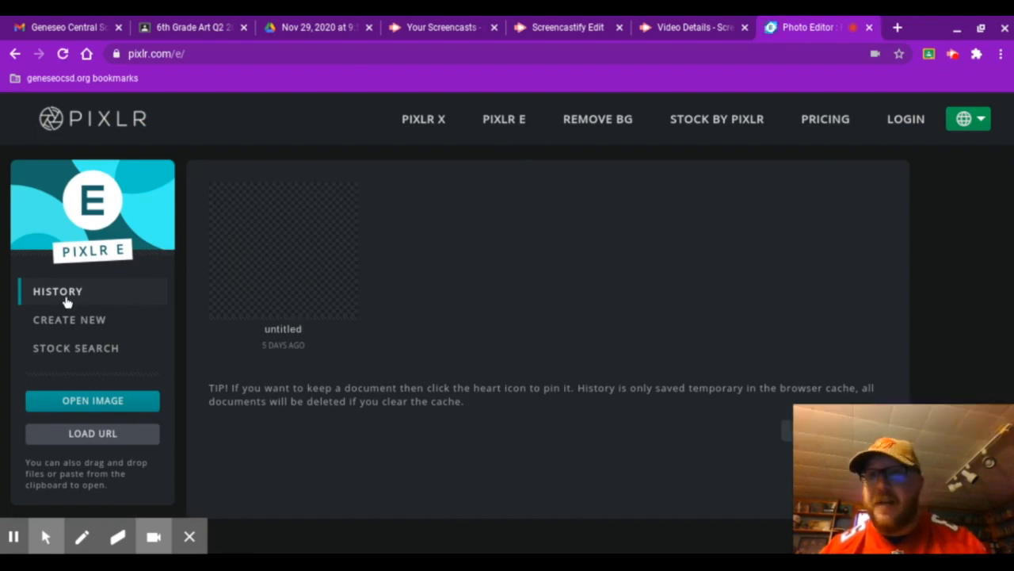
- Open the downloaded mandala image for editing, pre-resized to Full HD at 1920 x 1920
left_click(93, 401)
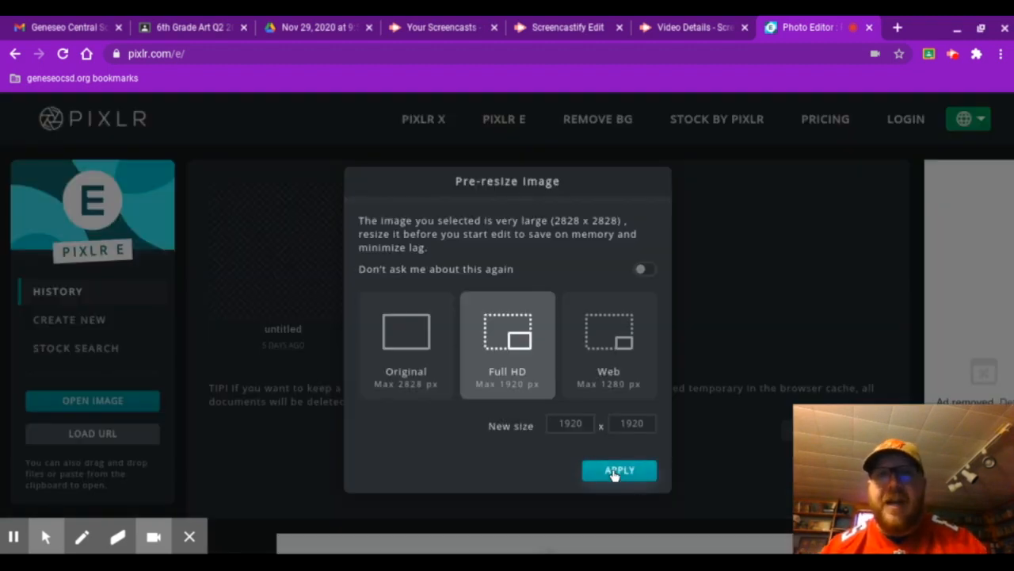
left_click(613, 475)
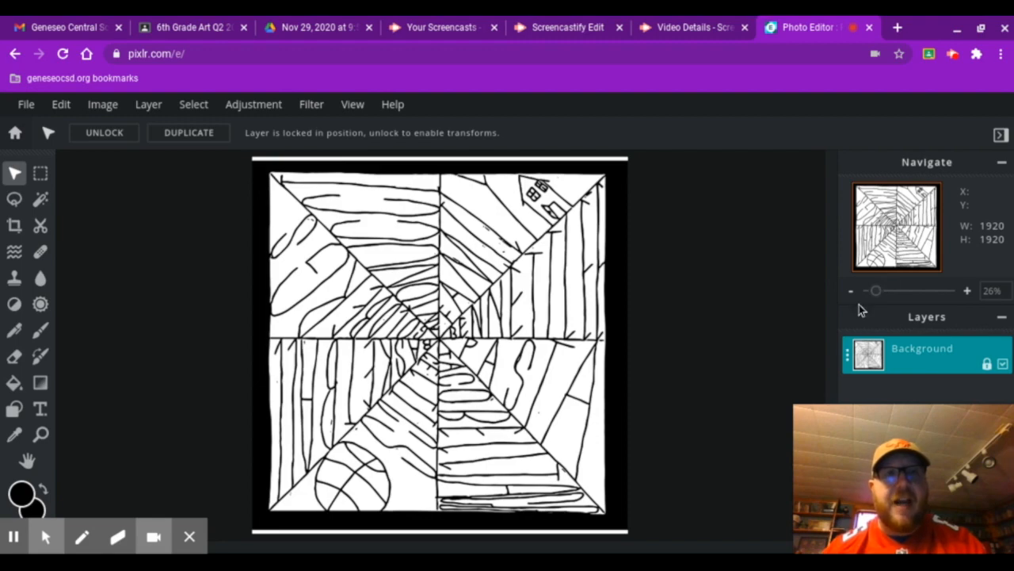
mouse_move(880, 295)
left_mouse_down()
mouse_move(919, 295)
mouse_move(877, 293)
left_mouse_up()
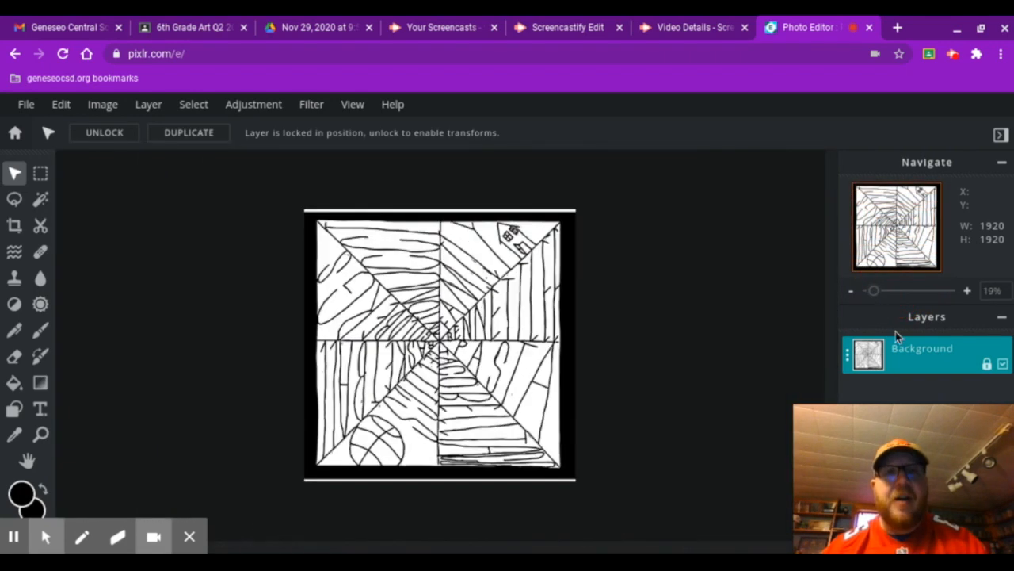
left_click(875, 297)
left_click_drag(875, 296, 878, 298)
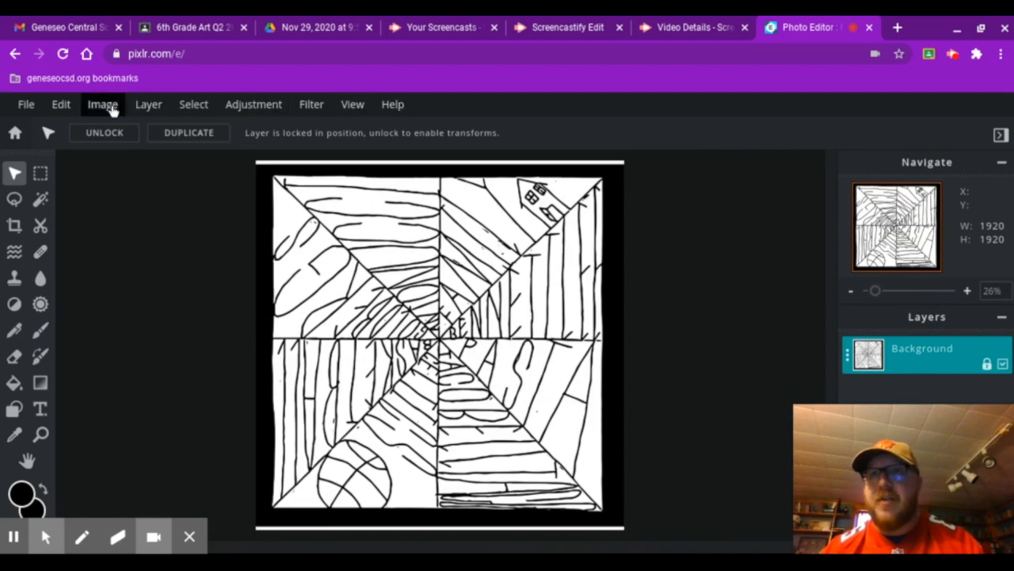
left_click(30, 110)
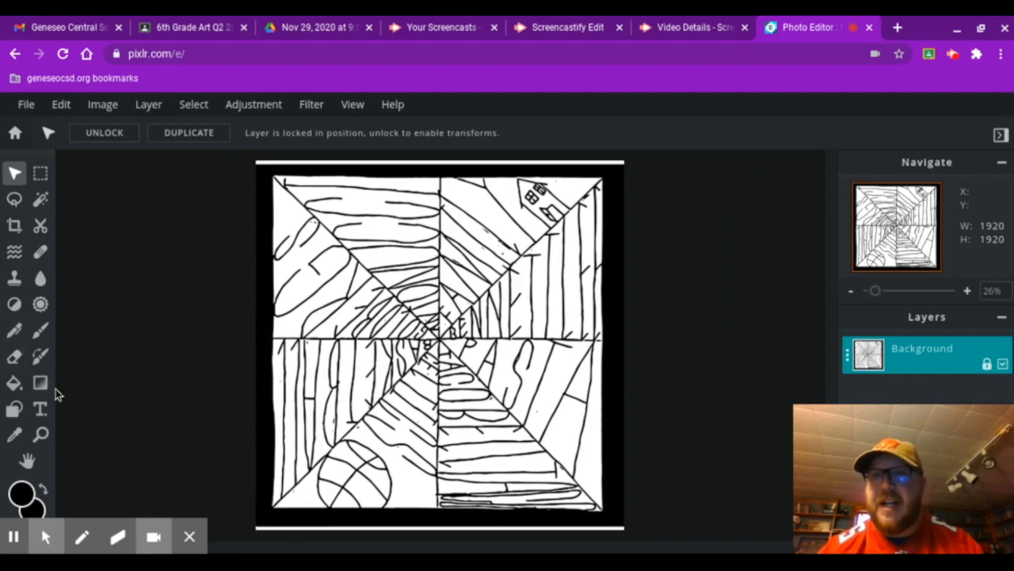
left_click(42, 333)
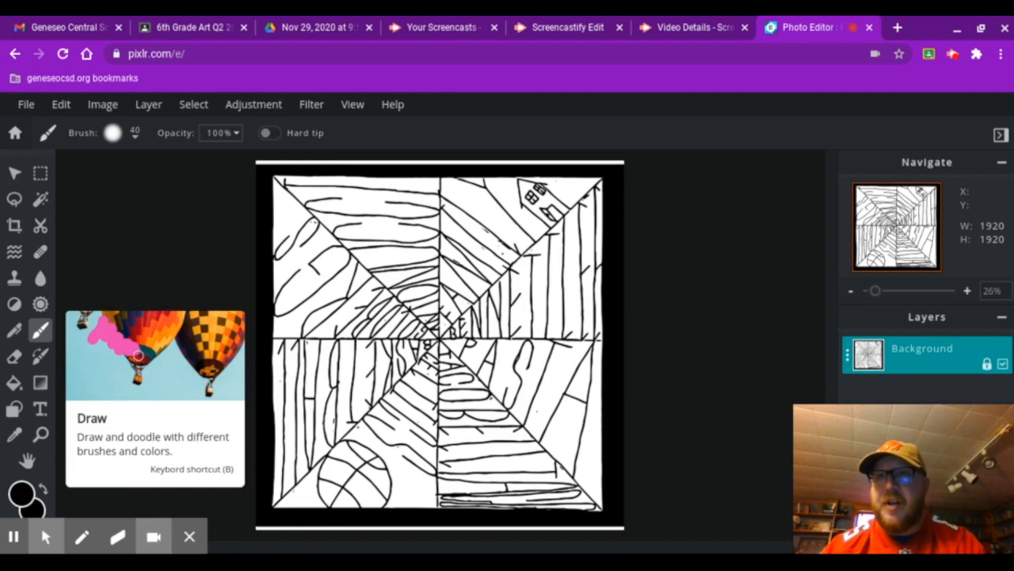
left_click(14, 358)
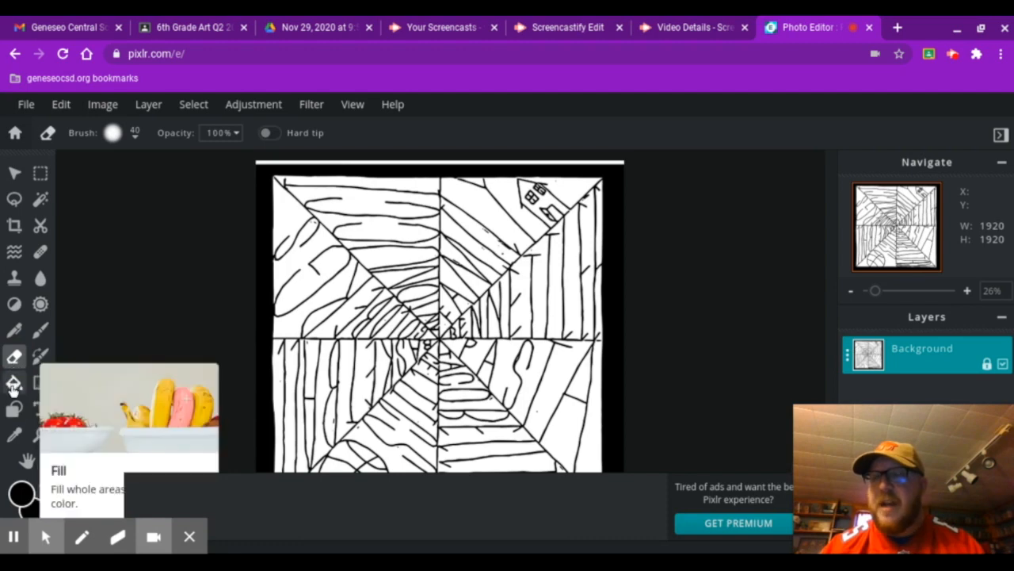
left_click(14, 383)
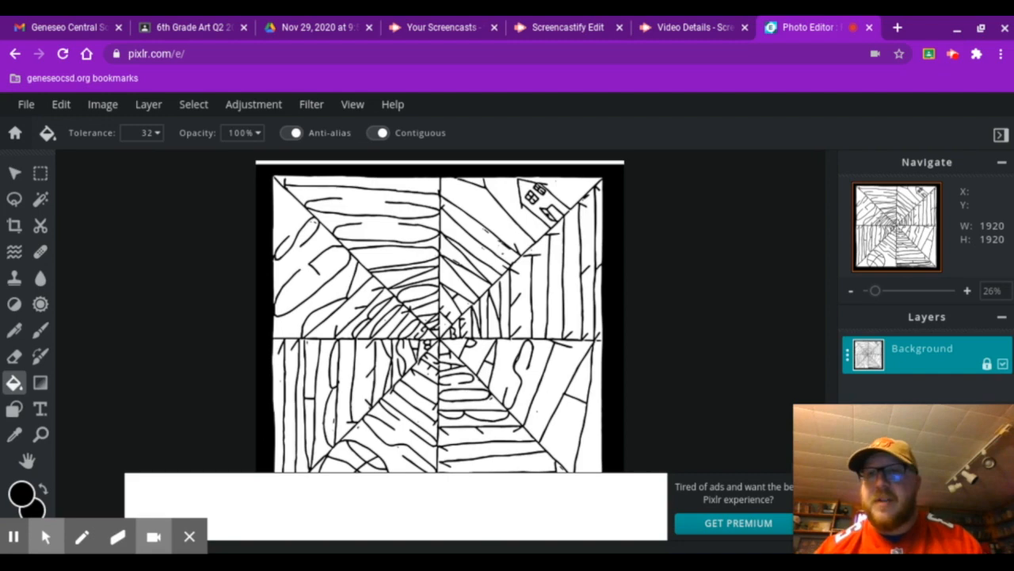
- Crop the white strips off the mandala's upper and lower edges to about 1920 x 1854, closing the ad banner that covers the lower edge
left_click(15, 226)
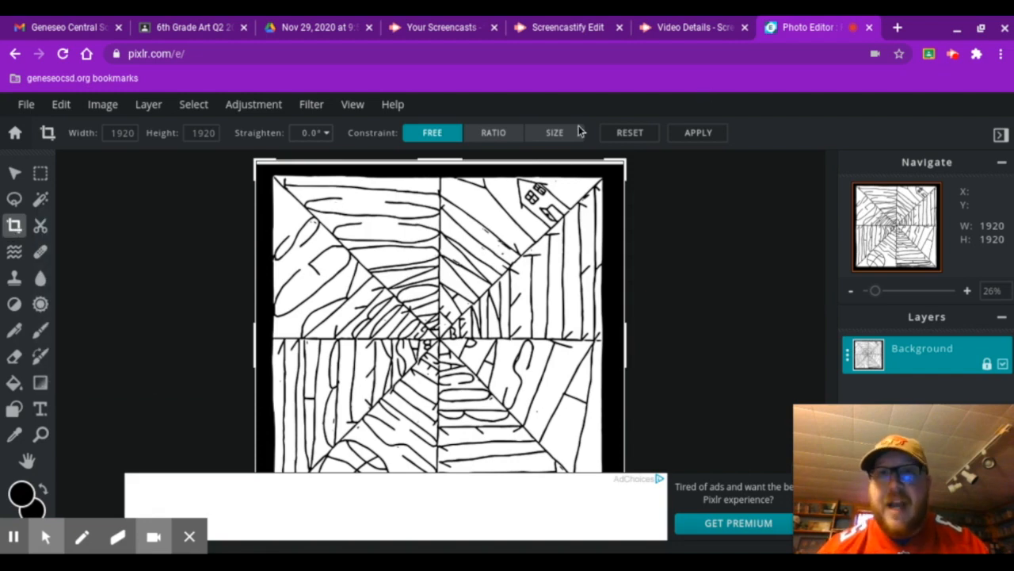
left_click_drag(422, 158, 423, 167)
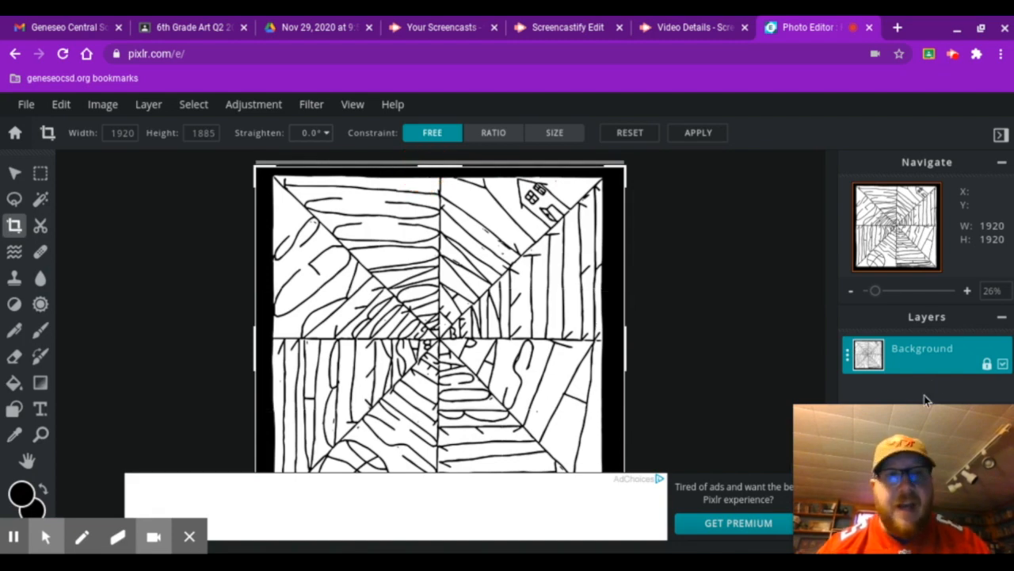
mouse_move(866, 441)
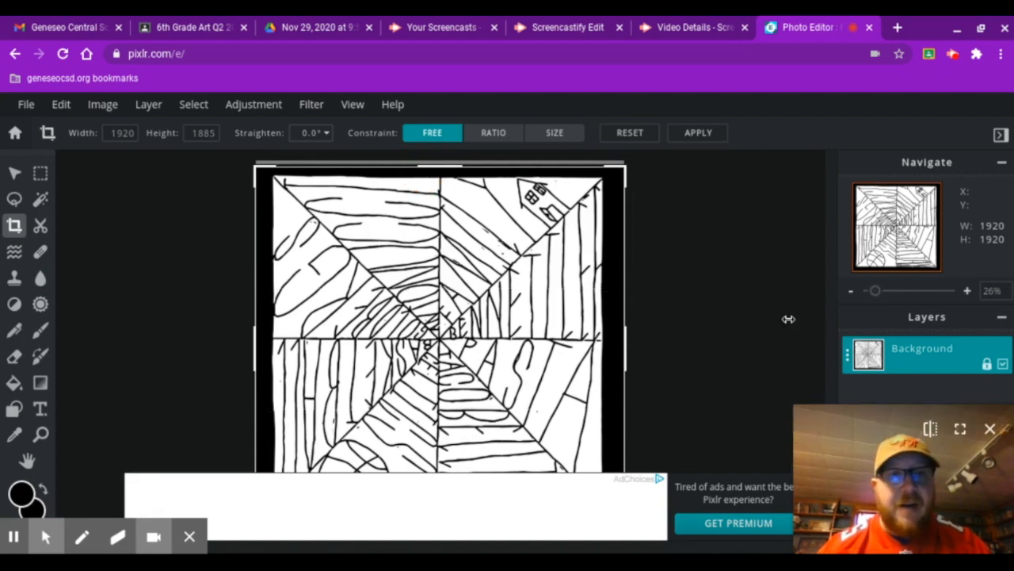
left_click_drag(817, 438, 808, 290)
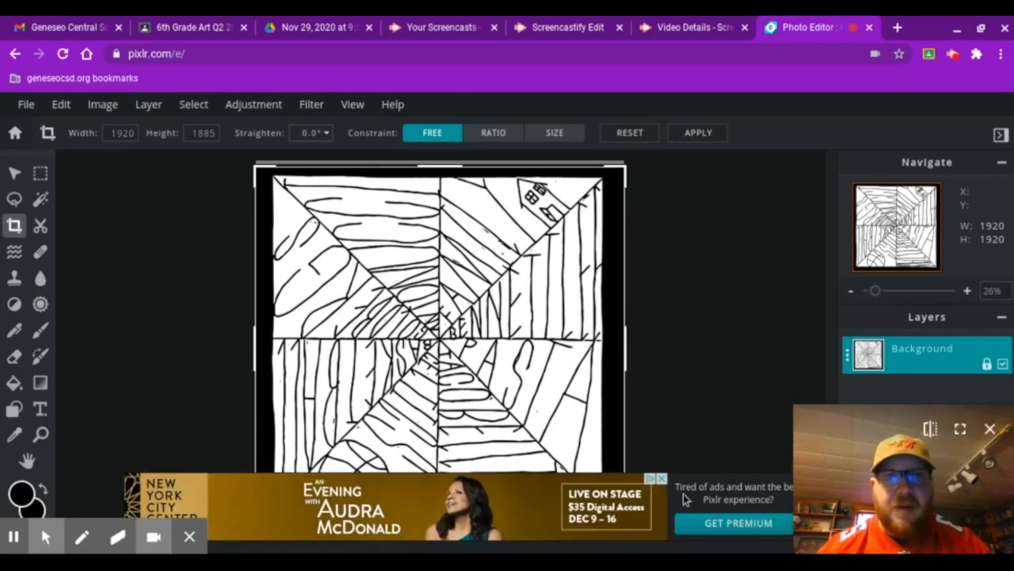
left_click(661, 479)
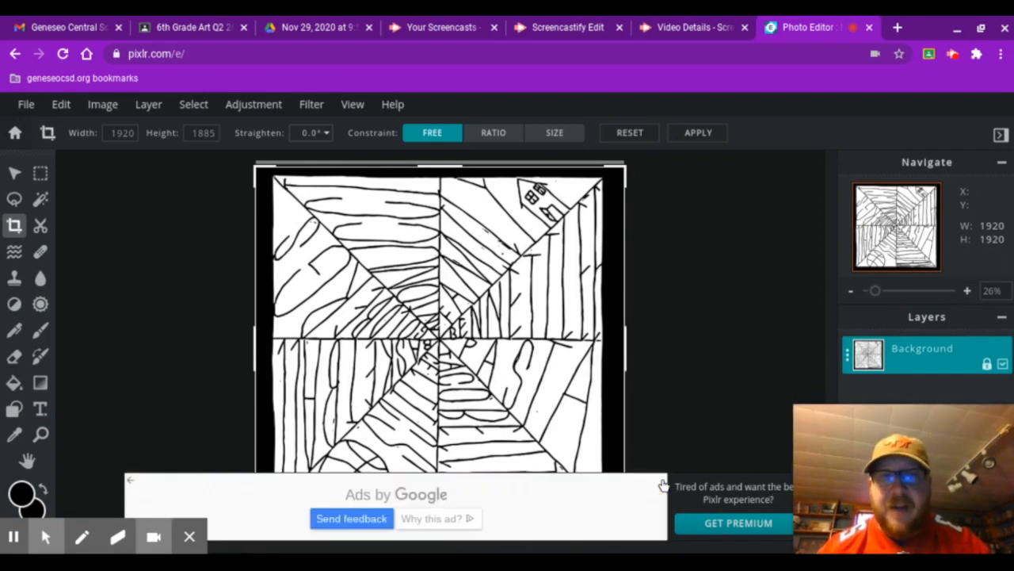
left_click_drag(894, 456, 892, 360)
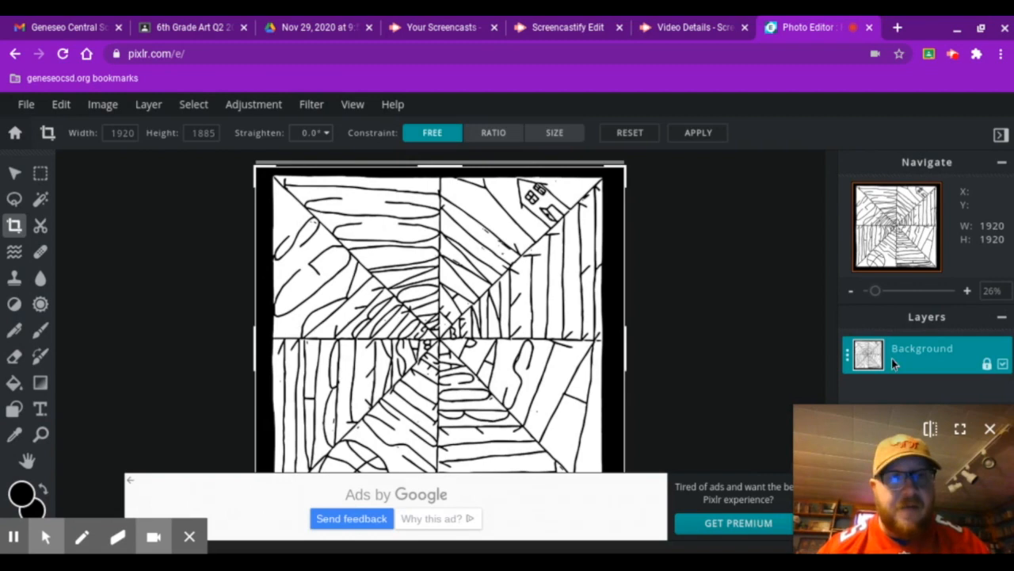
left_click(989, 428)
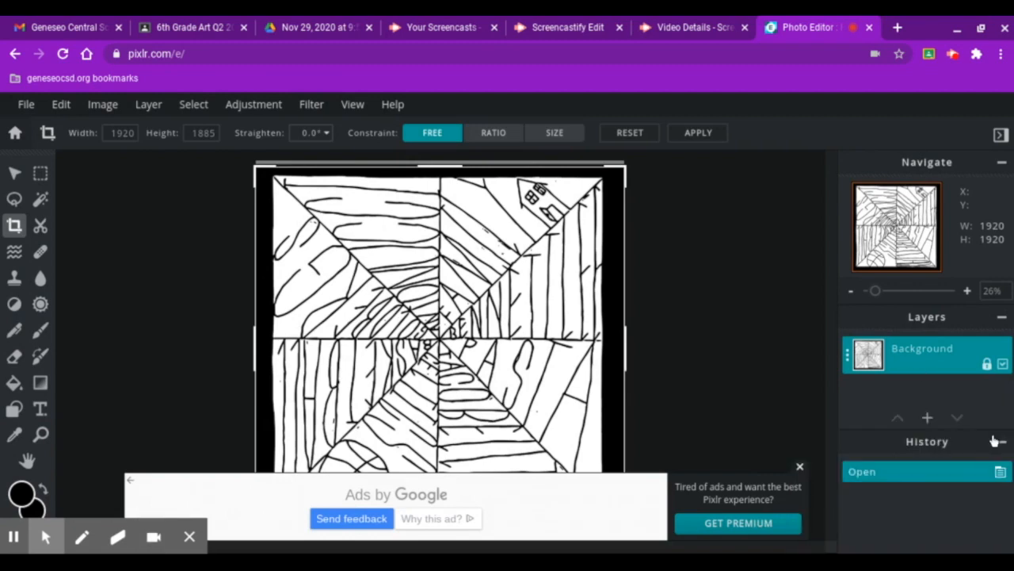
left_click(799, 467)
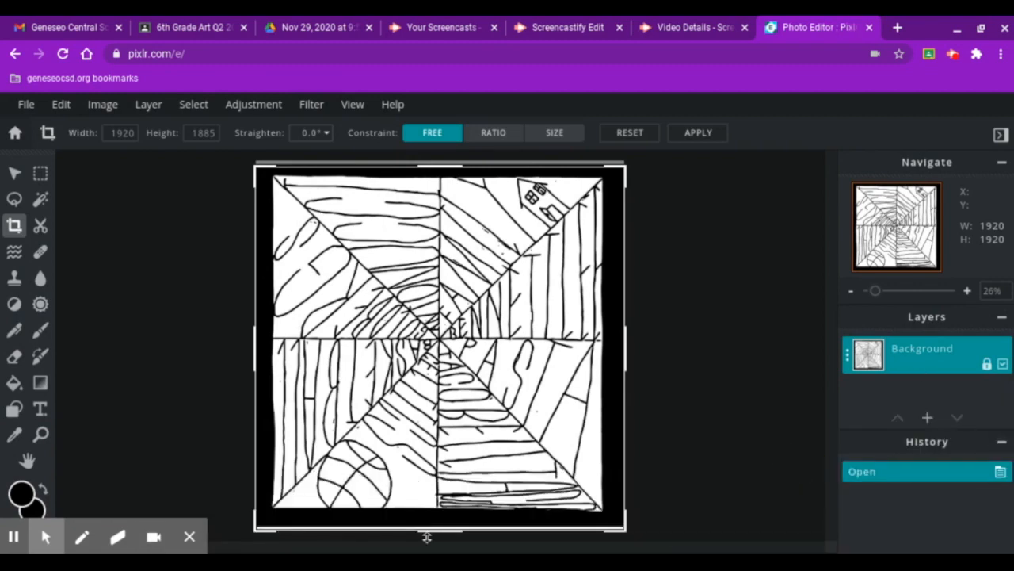
left_click_drag(434, 533, 435, 526)
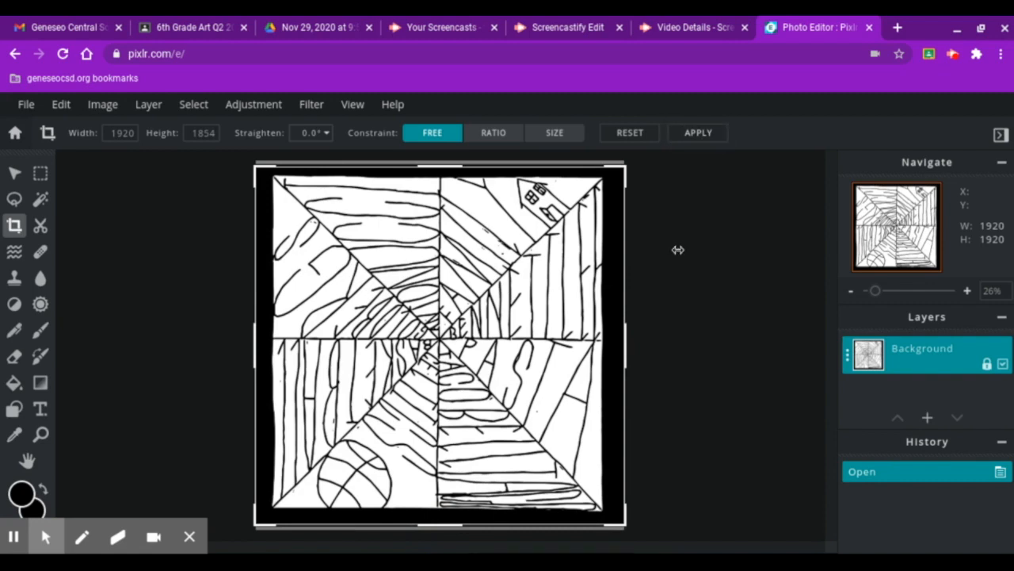
key("Return")
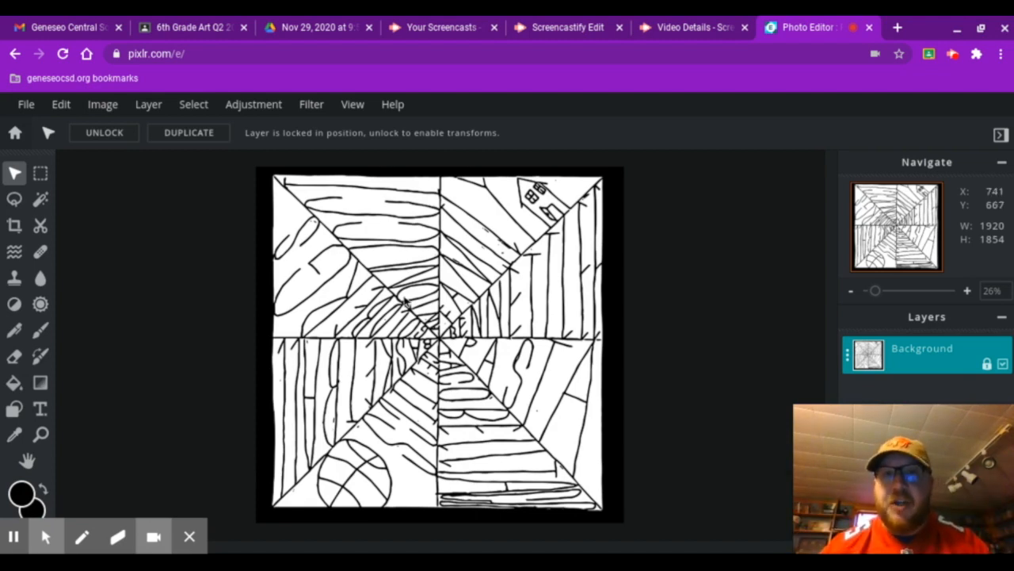
left_click(74, 392)
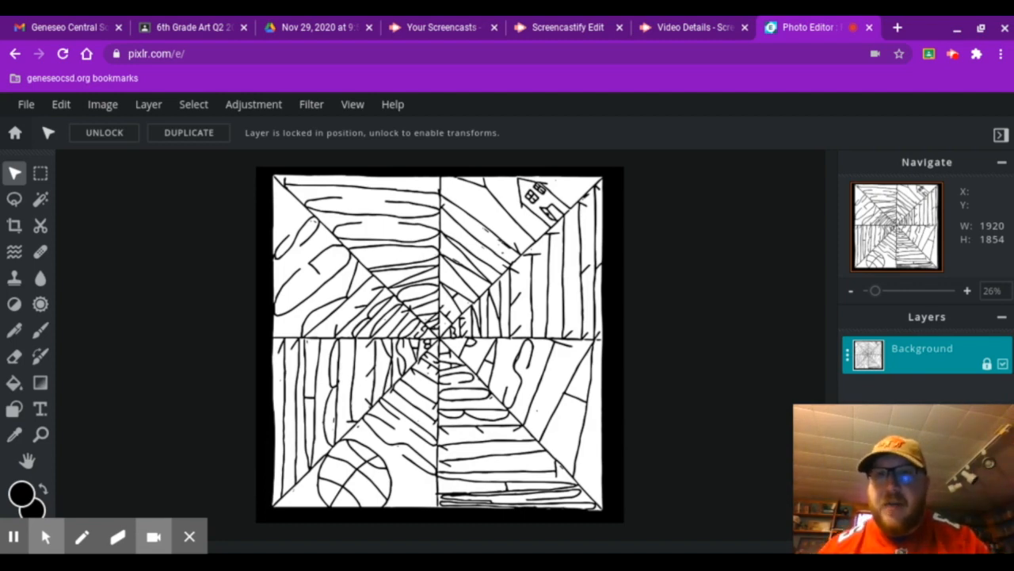
- Examine the mandala's line work at several zoom levels, moving from the centre to the drawing's upper-left corner
scroll(230, 286, "up", 3)
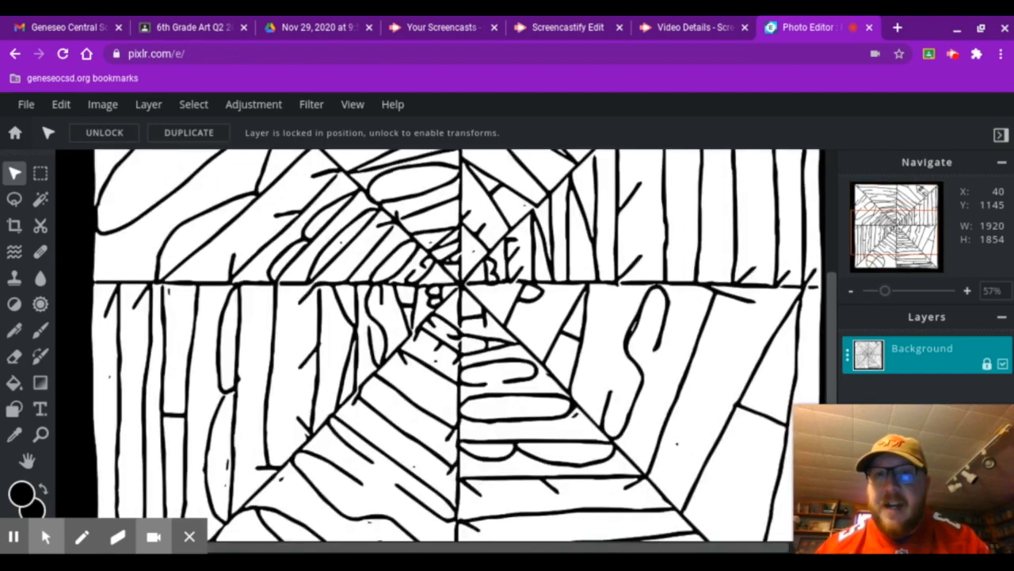
scroll(235, 284, "down", 2)
scroll(234, 281, "down", 1)
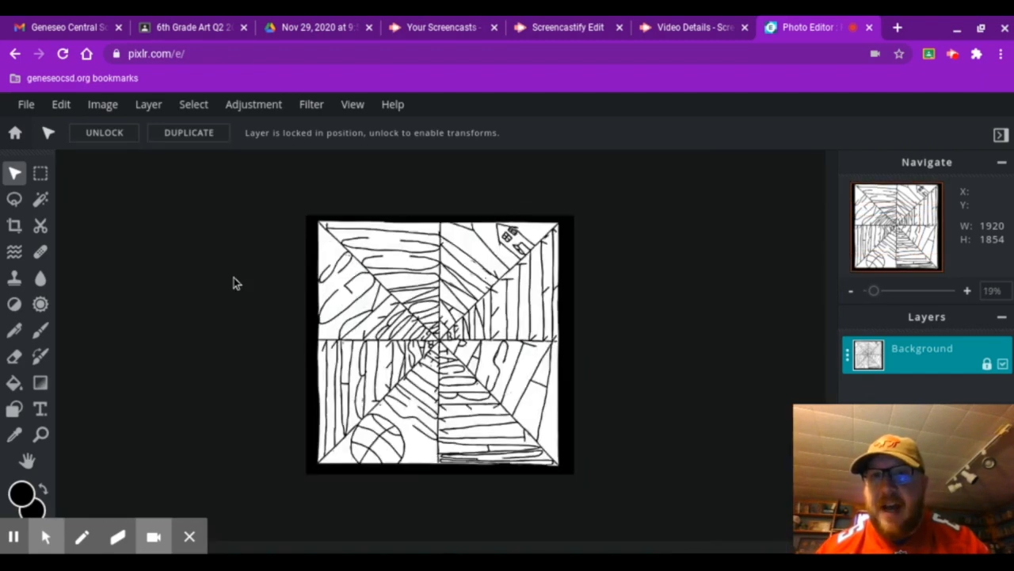
scroll(233, 281, "up", 4)
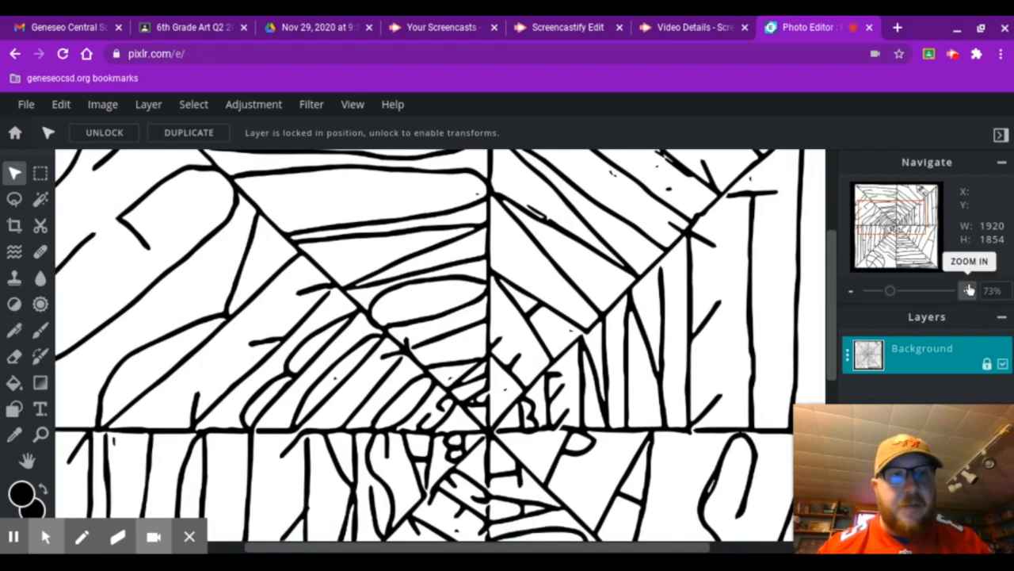
left_click(890, 292)
mouse_move(890, 292)
left_mouse_down()
mouse_move(861, 290)
mouse_move(897, 294)
left_mouse_up()
left_click_drag(320, 232, 380, 308)
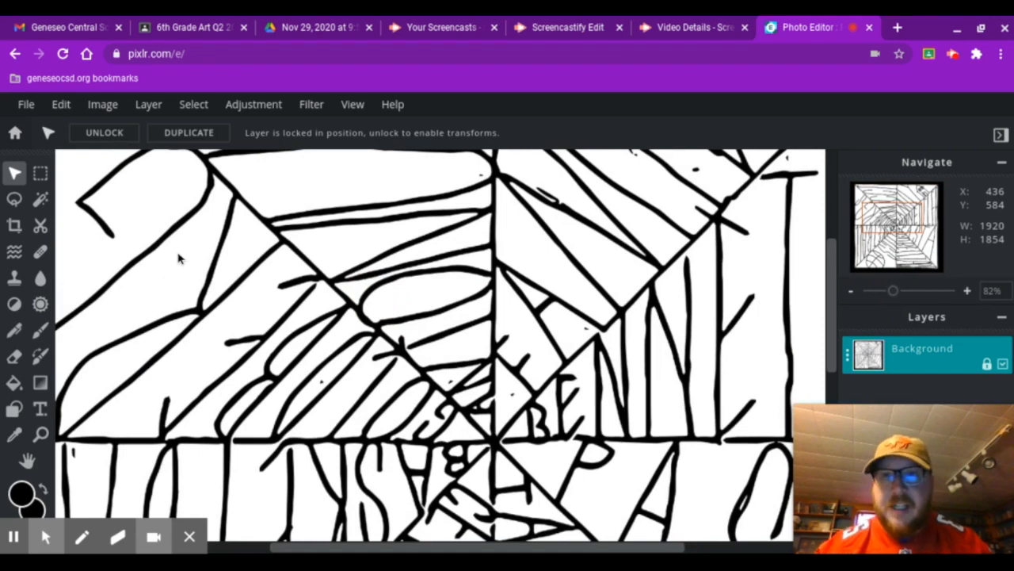
left_click_drag(178, 254, 300, 368)
left_click(346, 433)
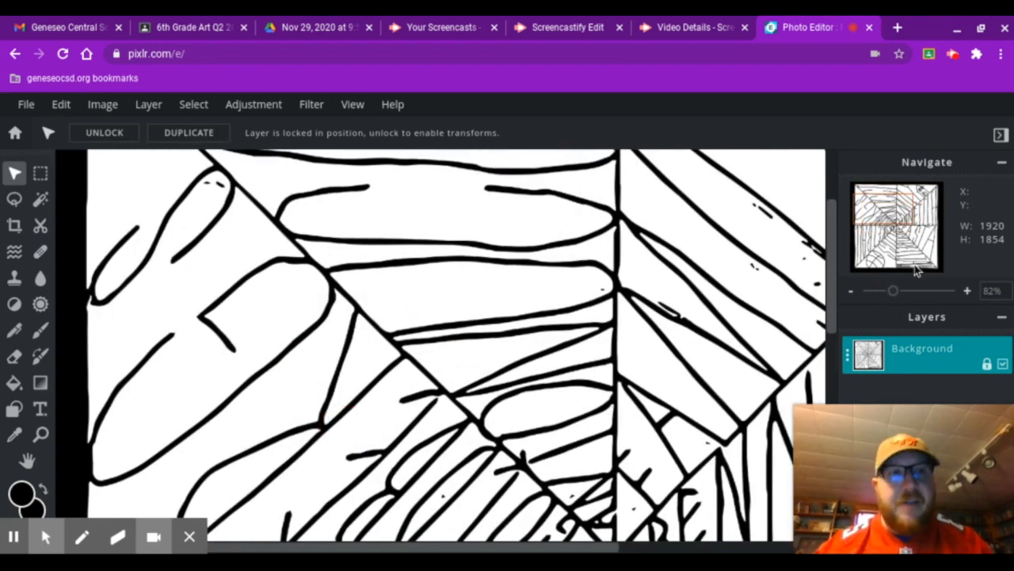
mouse_move(898, 295)
left_mouse_down()
mouse_move(925, 293)
mouse_move(884, 292)
mouse_move(896, 296)
left_mouse_up()
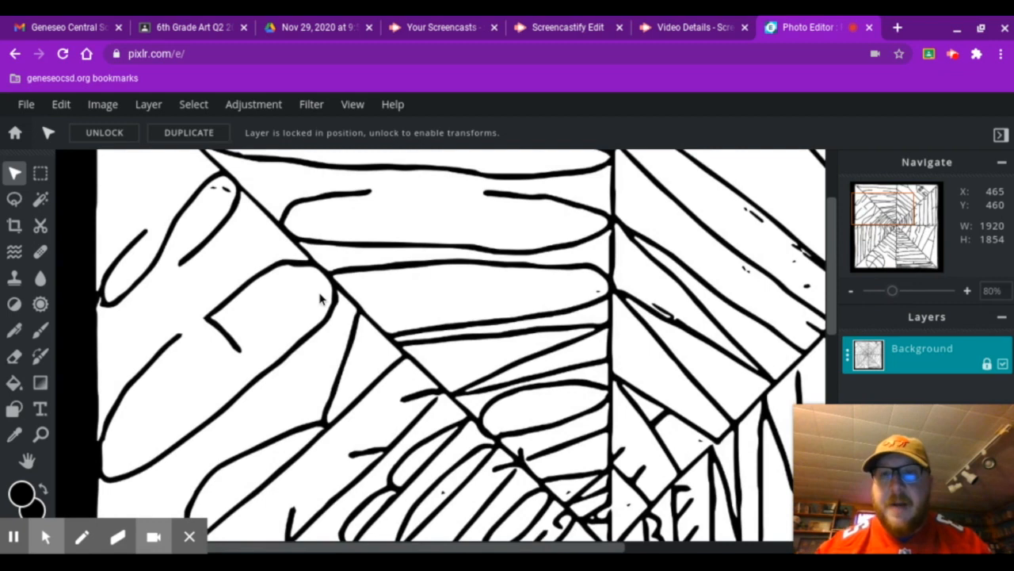
left_click_drag(418, 270, 426, 409)
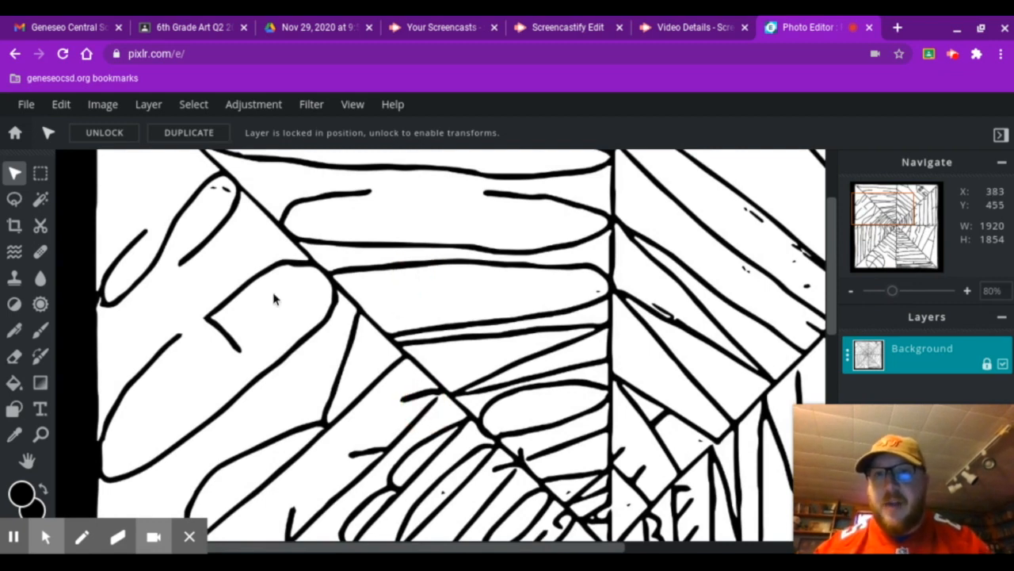
left_click_drag(276, 273, 306, 423)
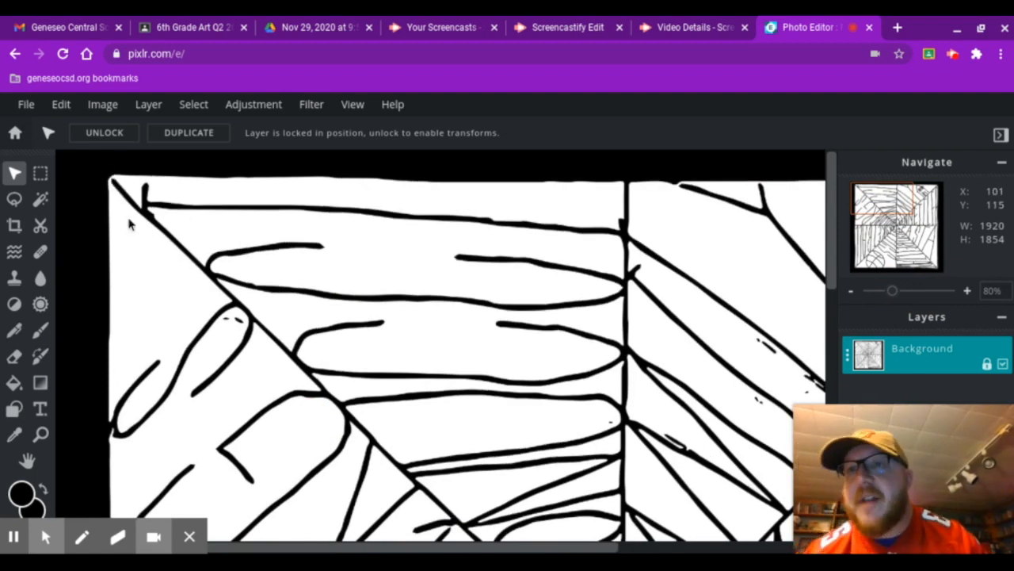
- Fill the white area at the mandala's upper-left corner with red (#F90707) using the Fill tool
left_click(14, 383)
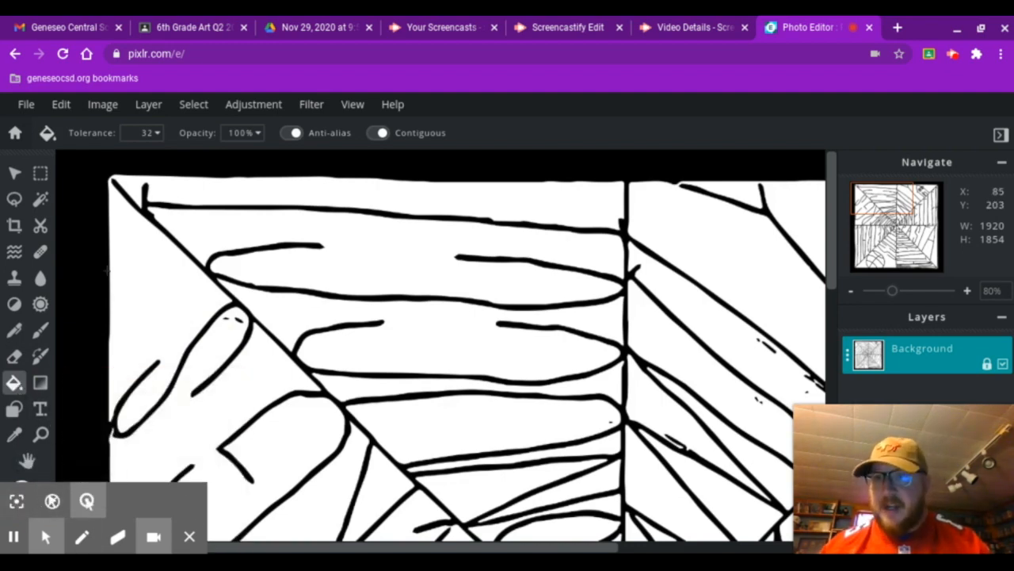
left_click(192, 540)
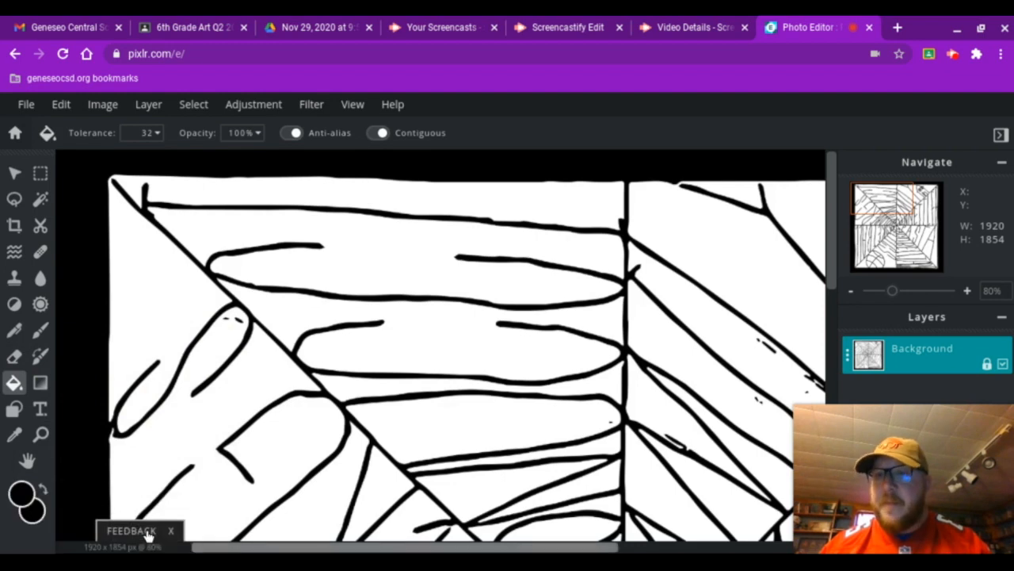
left_click(22, 495)
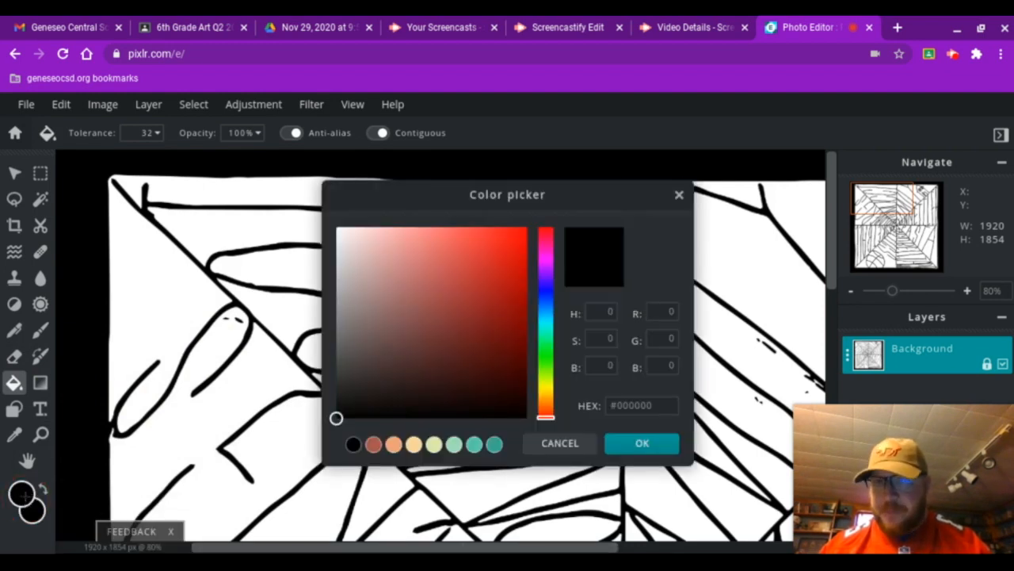
left_click(525, 235)
left_click(638, 448)
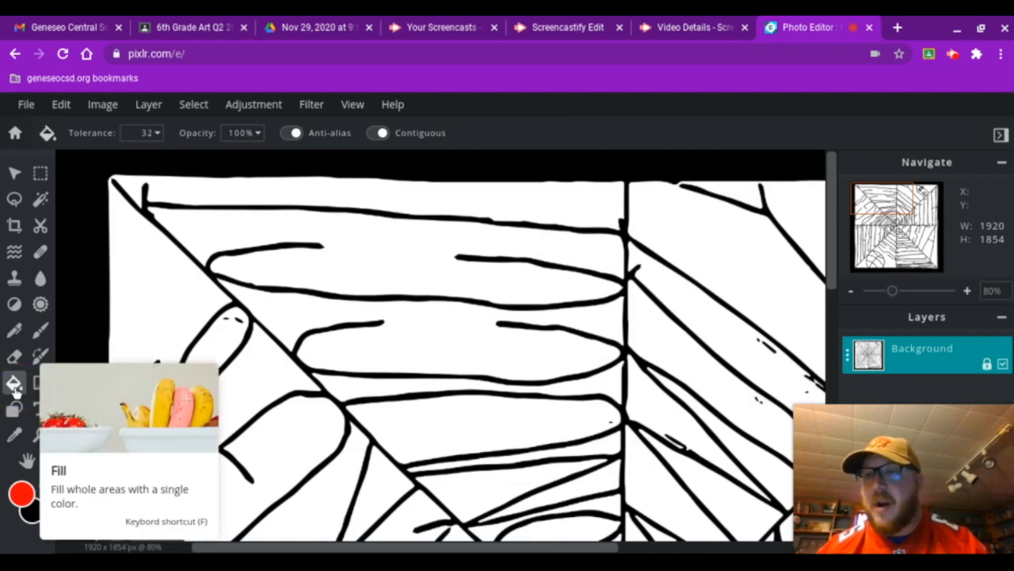
left_click(139, 256)
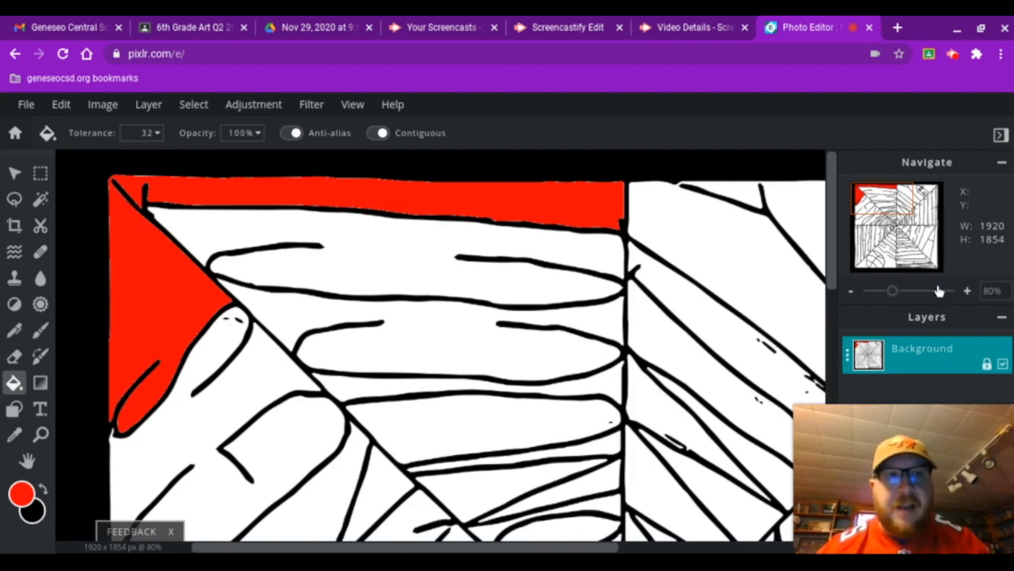
- Fill the white band below the red strip with red, and undo that fill
left_click_drag(893, 294, 915, 293)
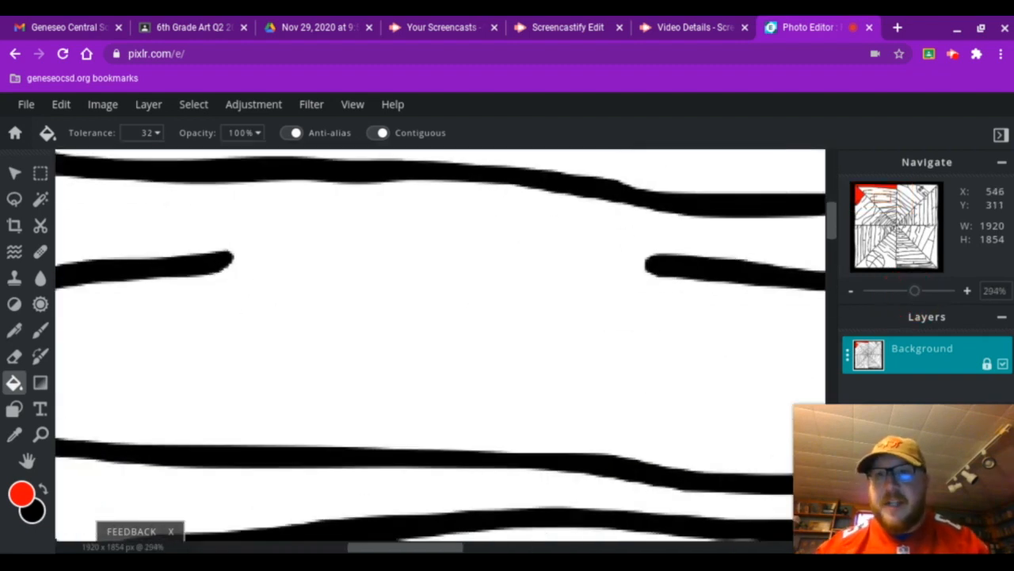
left_click(342, 380)
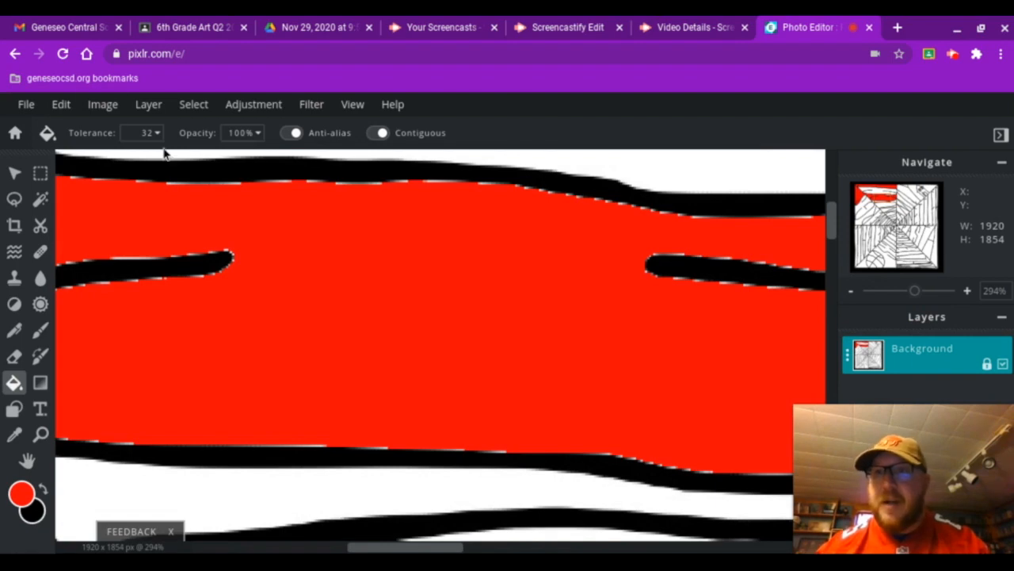
left_click(61, 105)
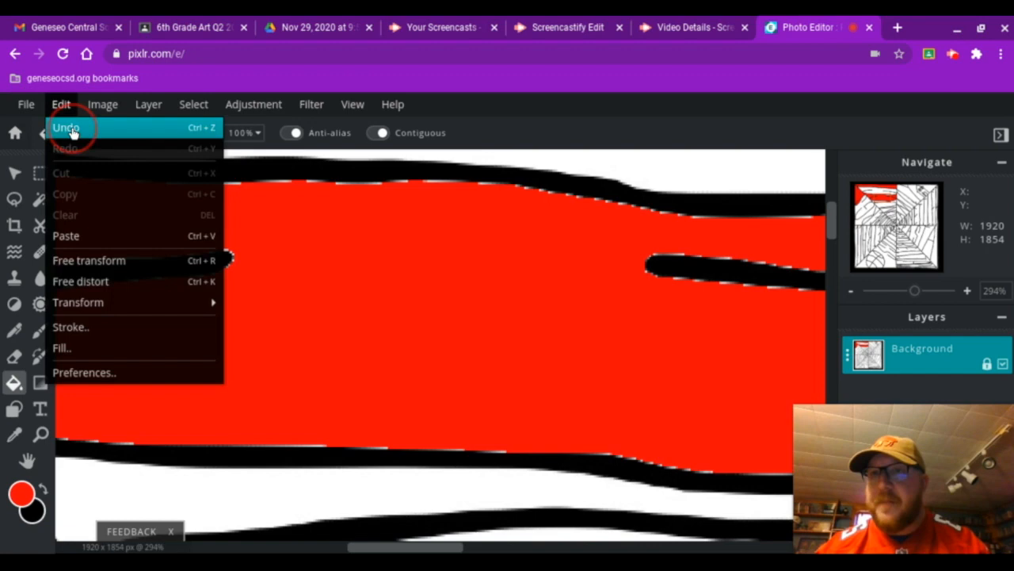
left_click(70, 129)
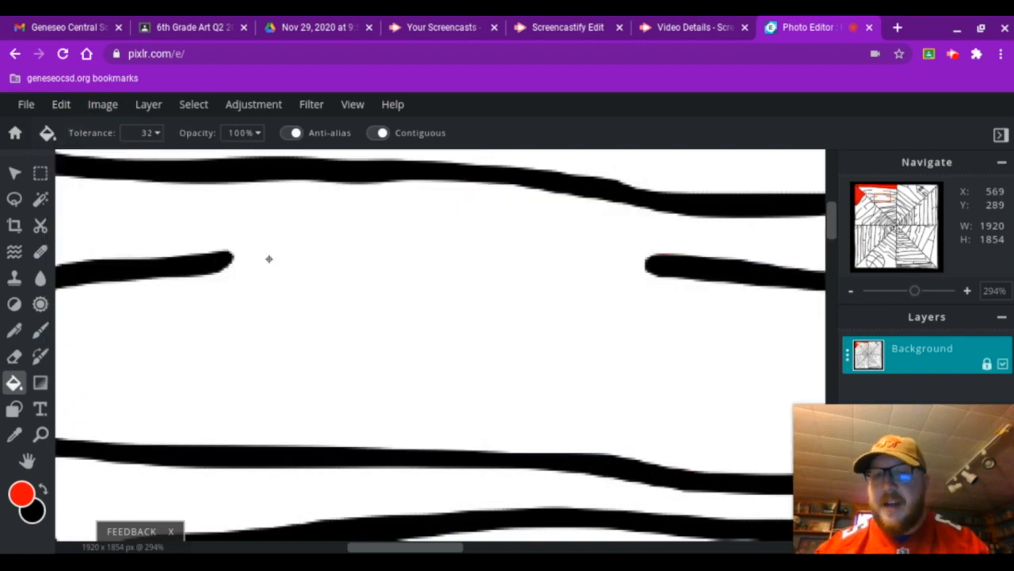
- Paint over the gap in the diagonal line at the mandala's upper-left corner with a 15 px black brush
left_click_drag(239, 309, 584, 532)
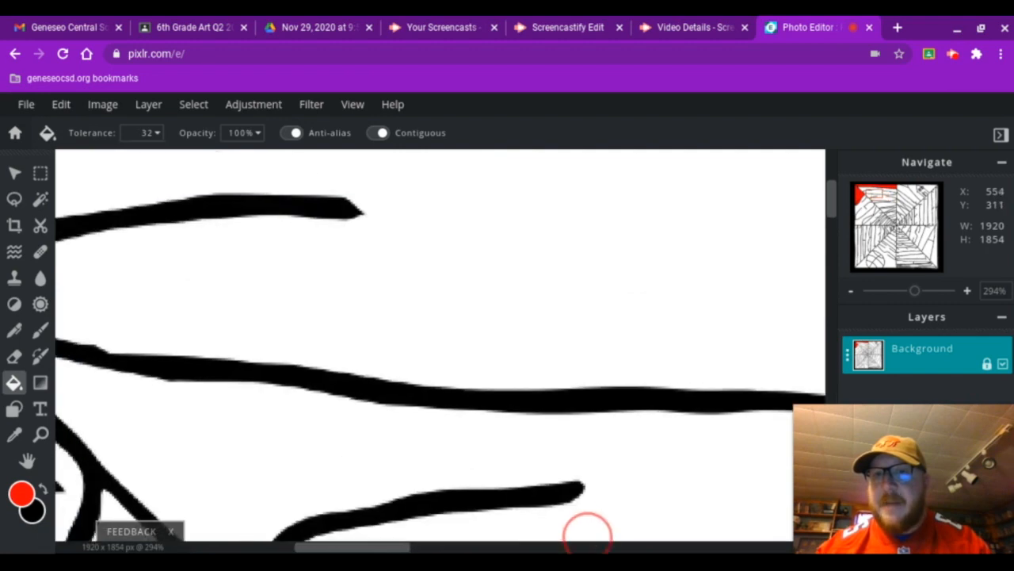
left_click_drag(240, 259, 486, 432)
left_click_drag(313, 366, 686, 550)
mouse_move(726, 466)
left_mouse_down()
mouse_move(436, 337)
mouse_move(754, 468)
mouse_move(779, 499)
mouse_move(242, 335)
left_mouse_up()
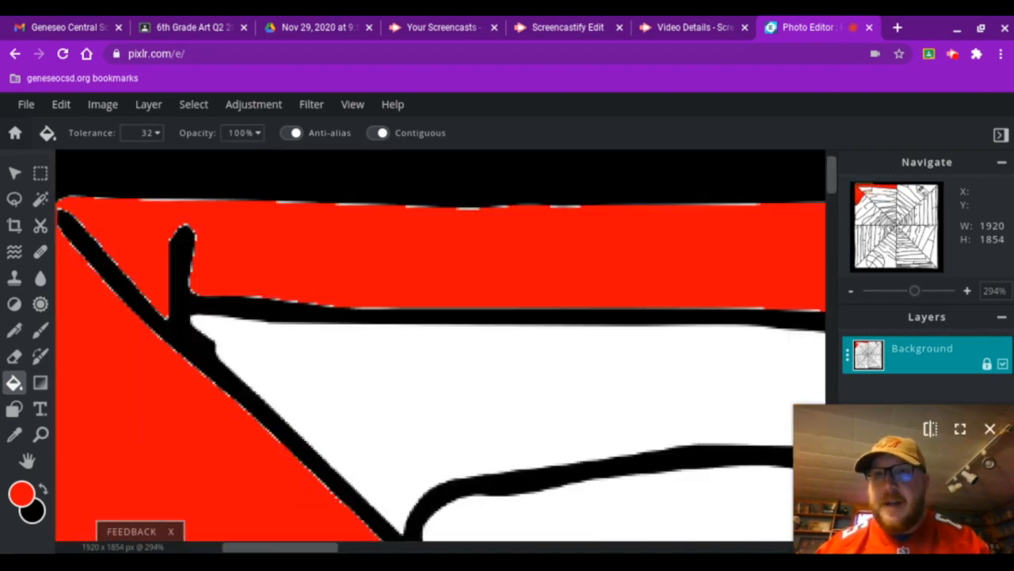
left_click(40, 331)
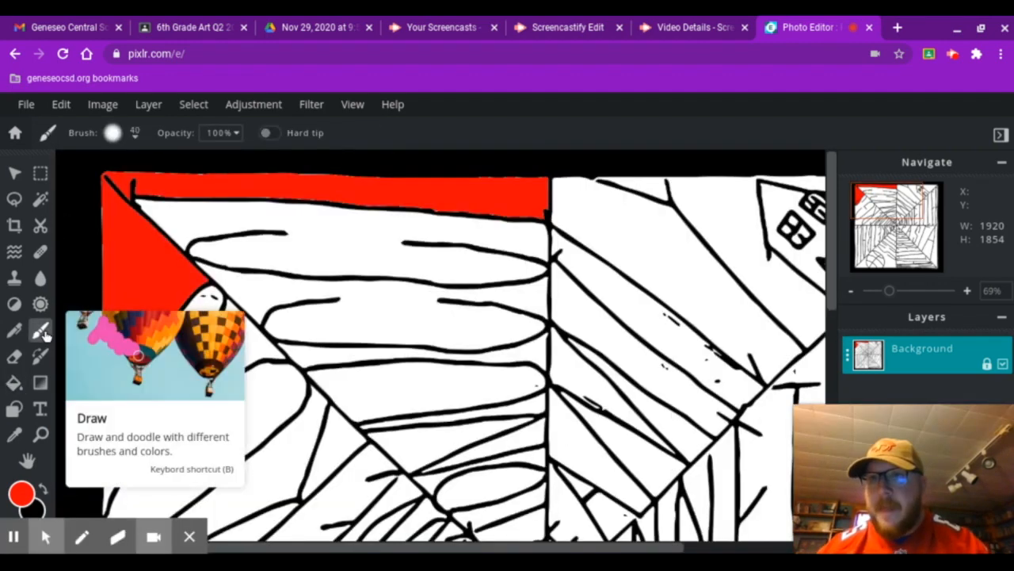
left_click(136, 139)
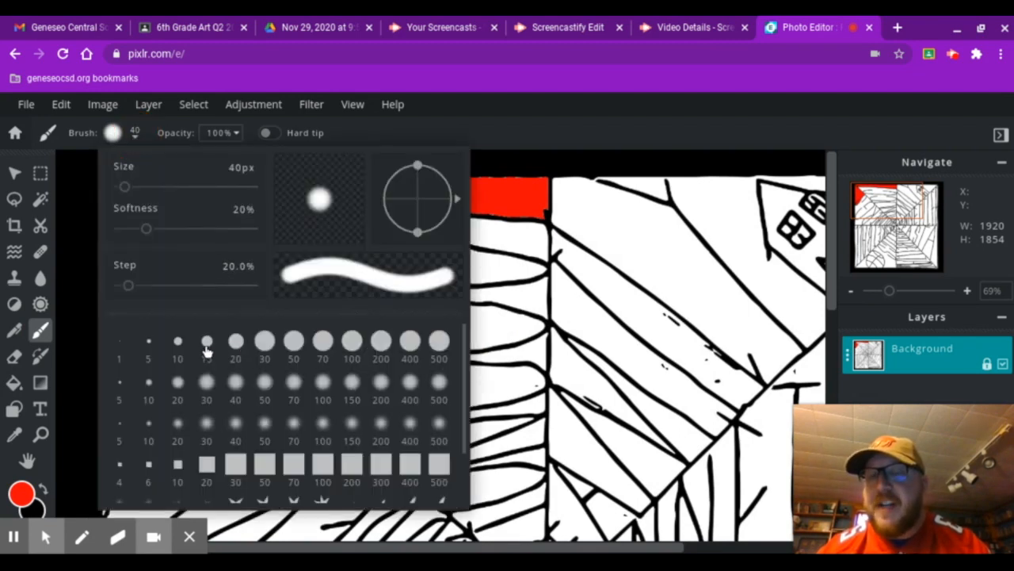
left_click(206, 347)
left_click(499, 141)
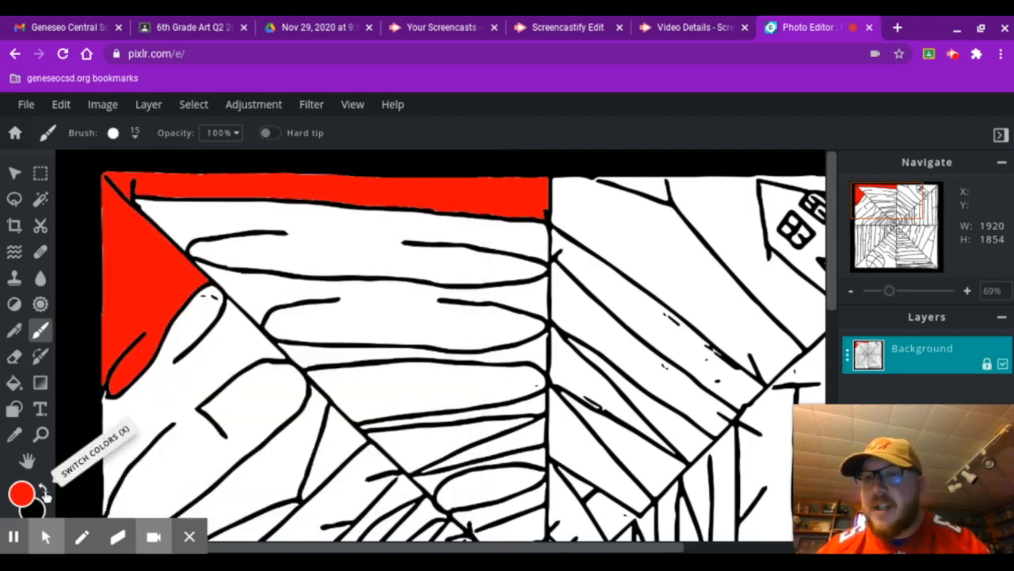
left_click(46, 491)
left_click(45, 491)
left_click(45, 492)
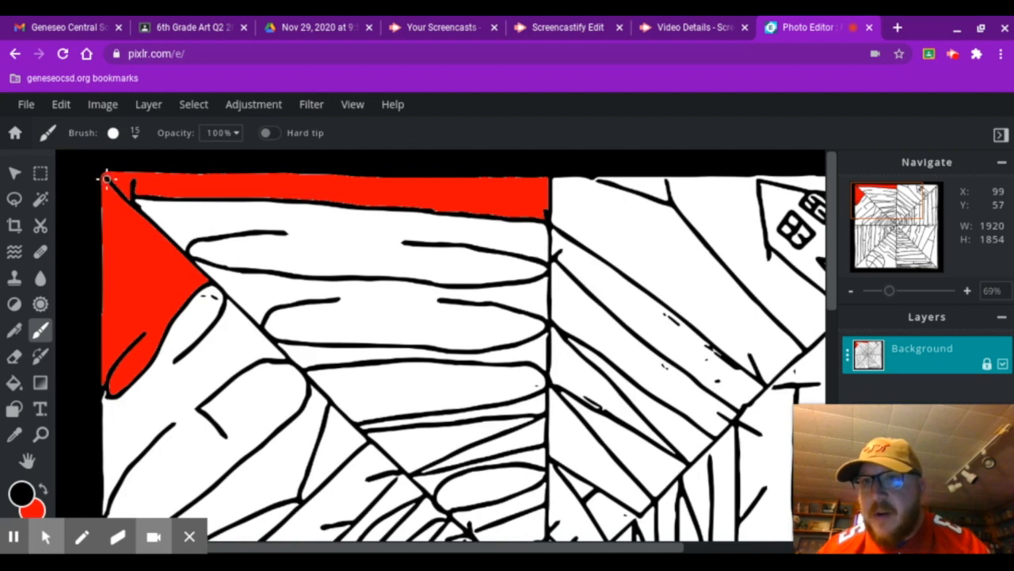
mouse_move(107, 182)
left_mouse_down()
mouse_move(91, 170)
mouse_move(118, 188)
left_mouse_up()
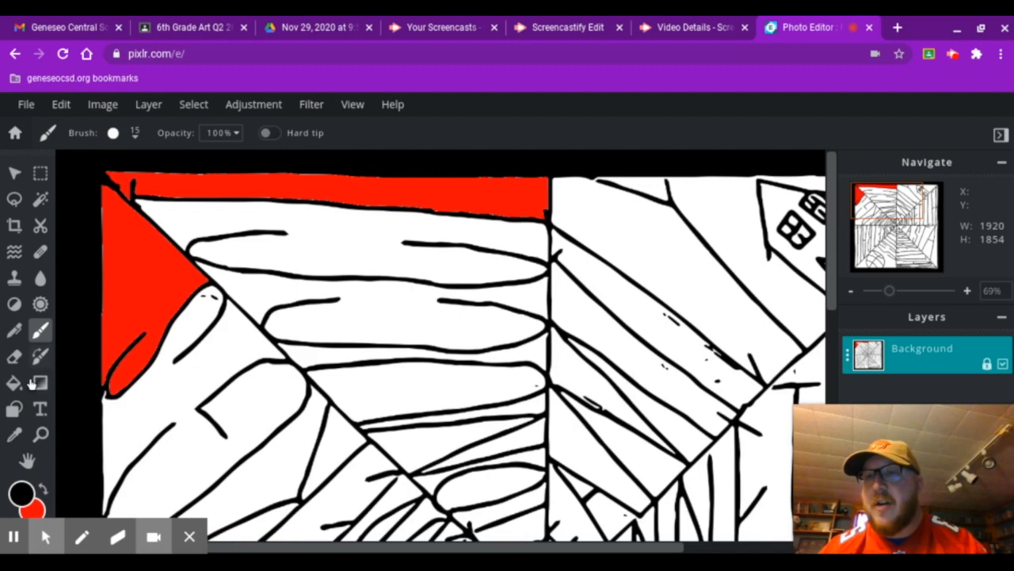
- Change the drawing colour to blue and fill the red area below the upper-left diagonal with it
left_click(41, 491)
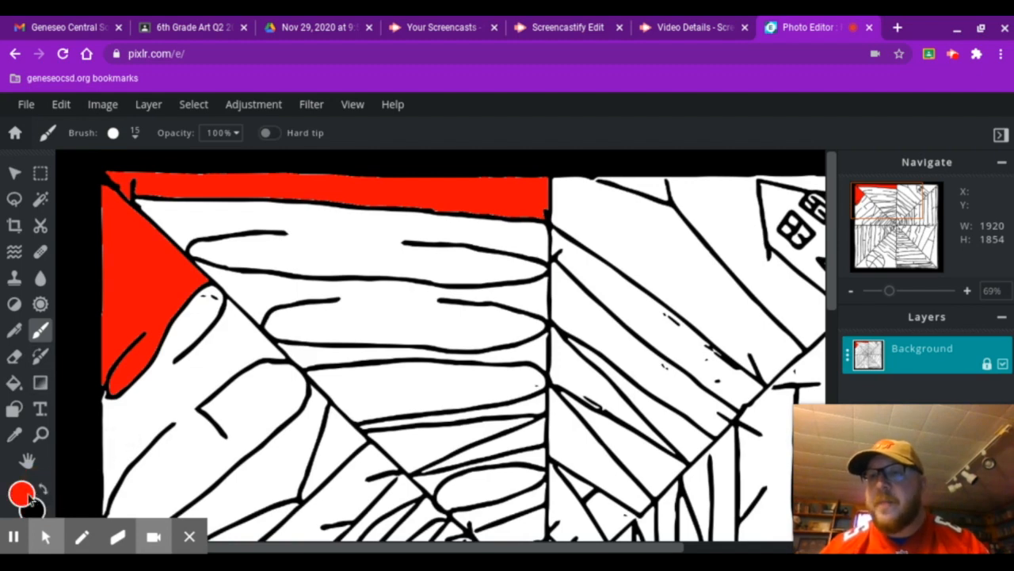
left_click(22, 494)
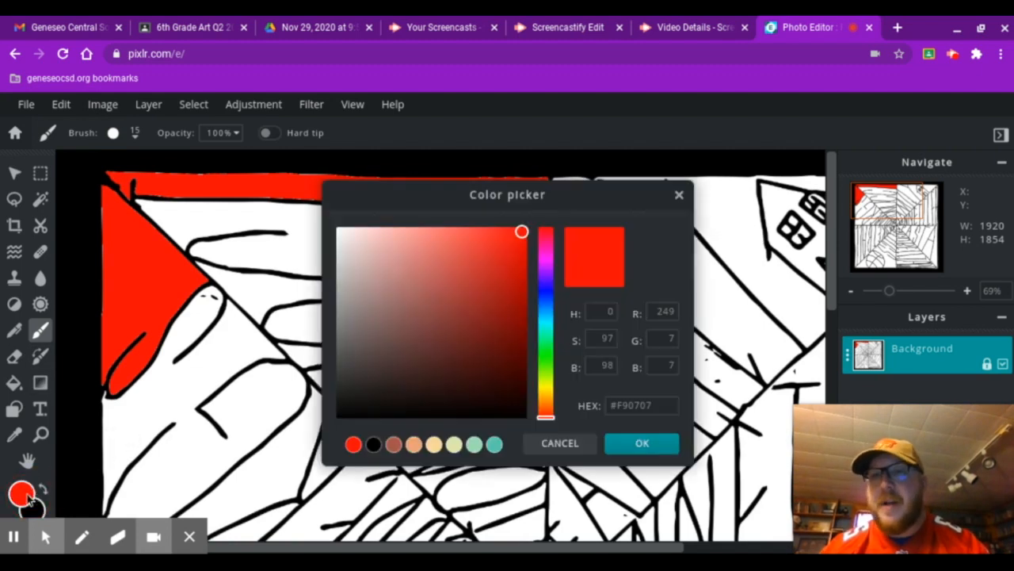
left_click(547, 291)
left_click(662, 442)
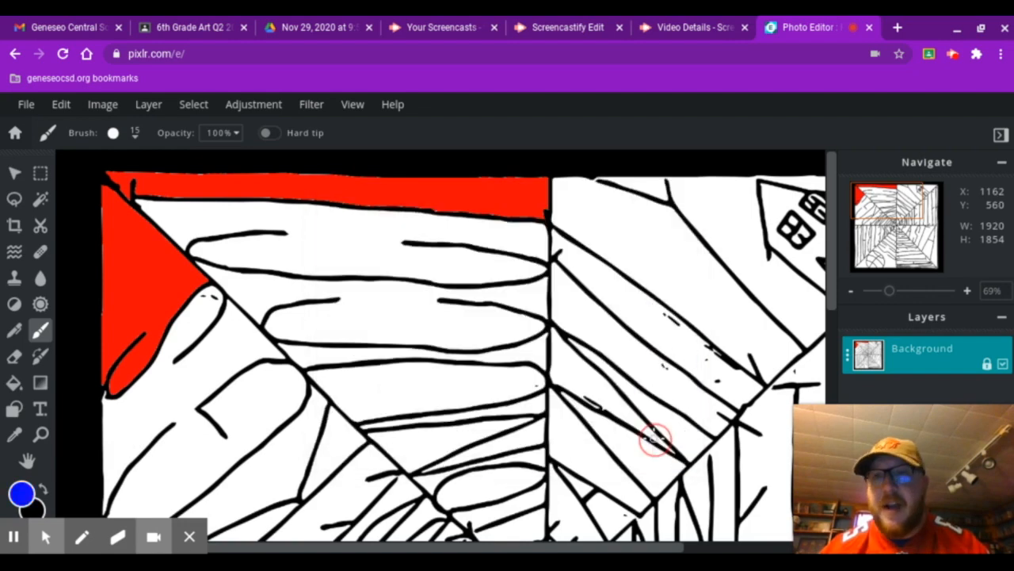
left_click(13, 384)
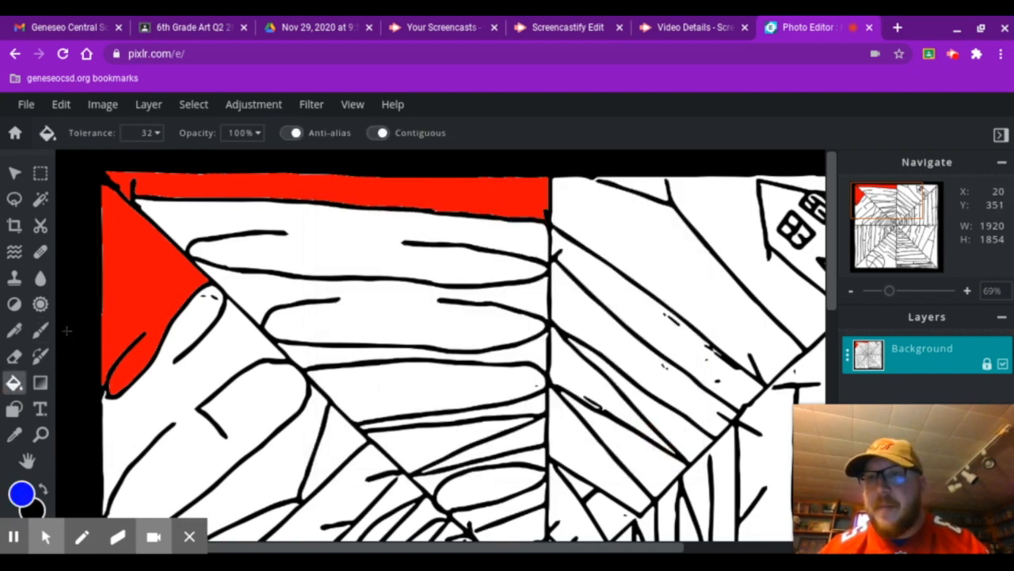
left_click(127, 295)
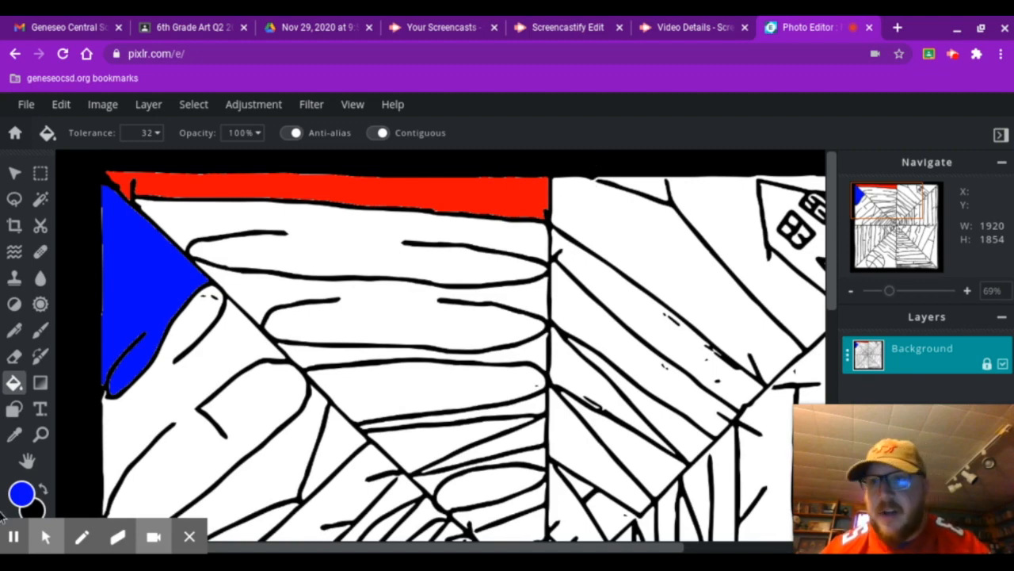
- Switch the drawing colour to black and brush over the gaps where two lines meet the top border of the mandala's upper-right quarter
left_click(44, 491)
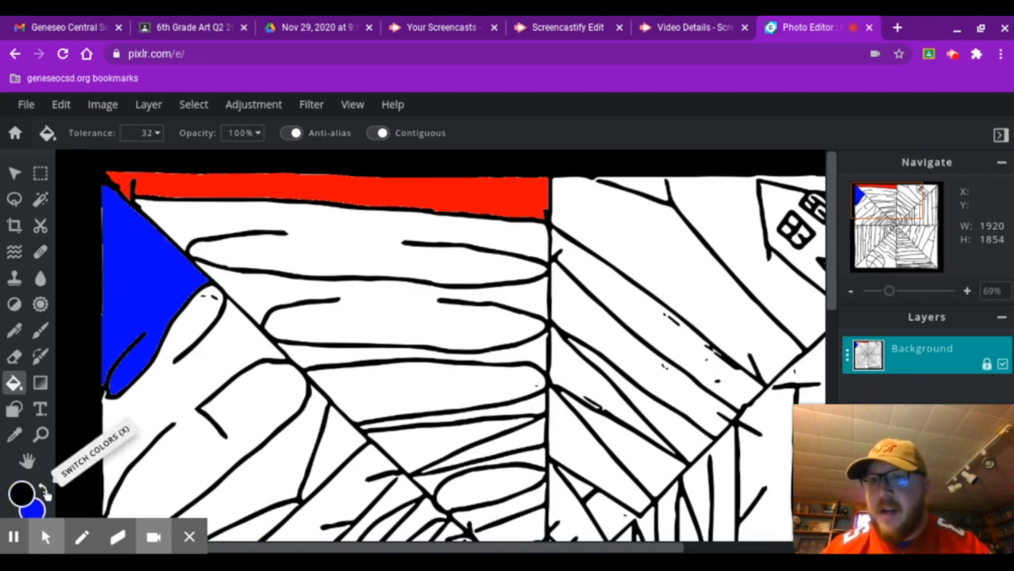
left_click(39, 331)
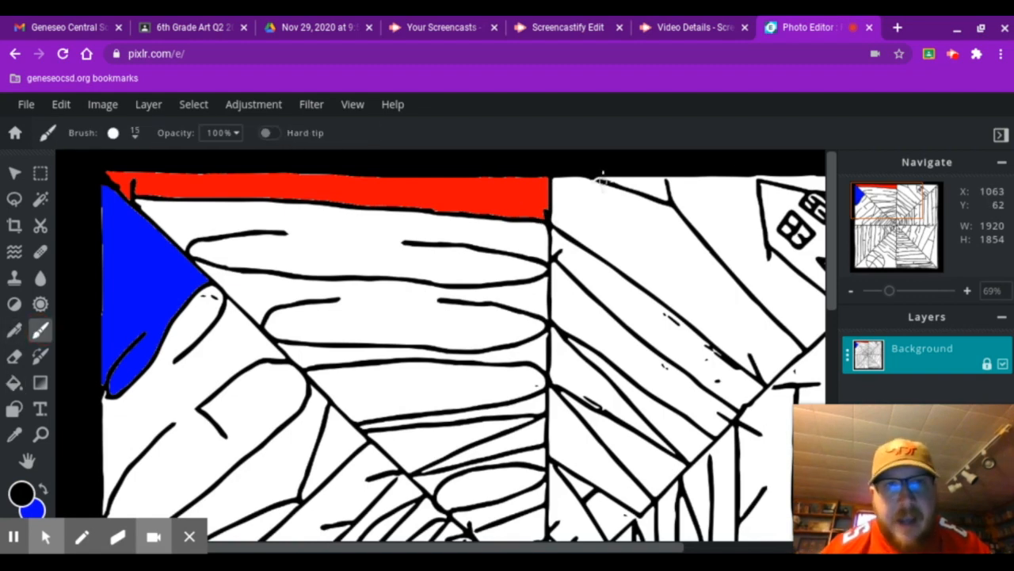
left_click_drag(603, 182, 579, 173)
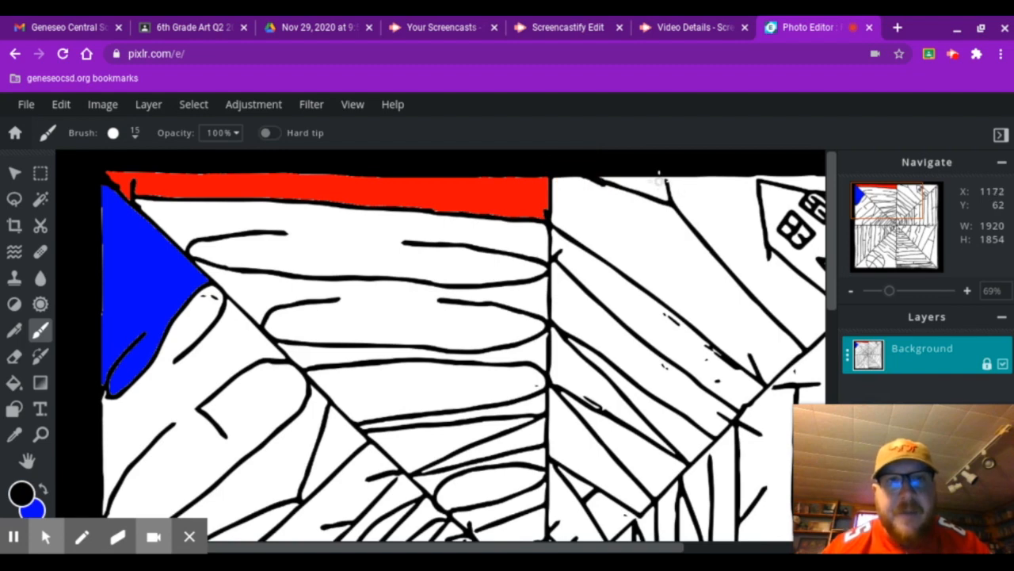
left_click_drag(668, 184, 663, 177)
scroll(745, 266, "up", 5)
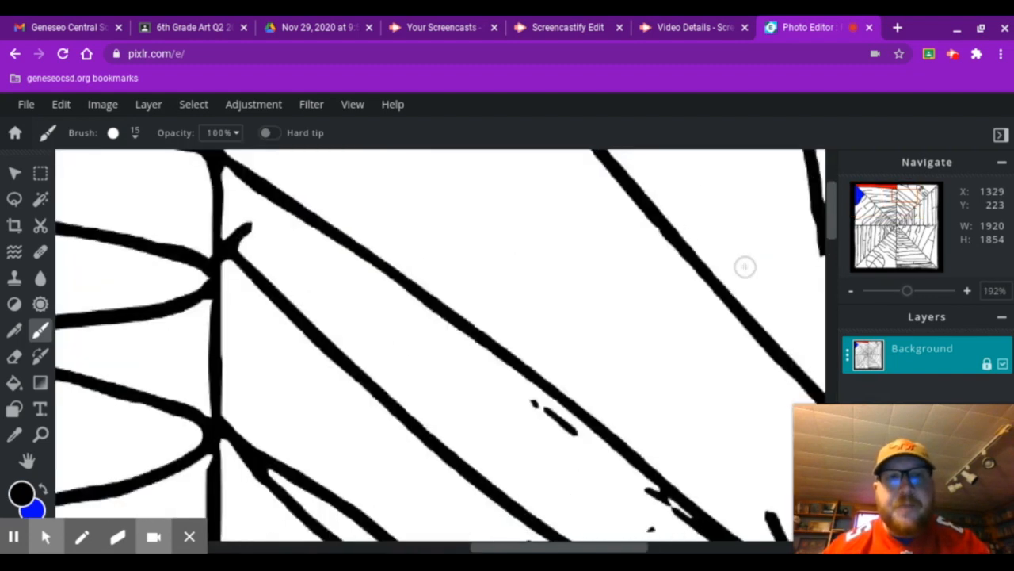
scroll(745, 266, "down", 7)
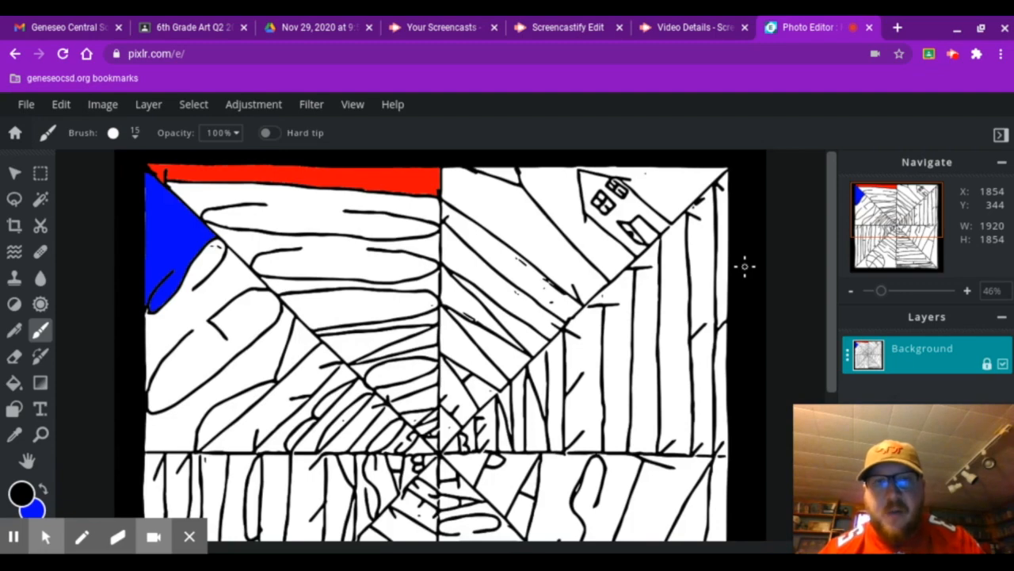
- Paint over the gap in the mandala's upper-right diagonal near the centre with the 15 px black brush
scroll(524, 351, "up", 5)
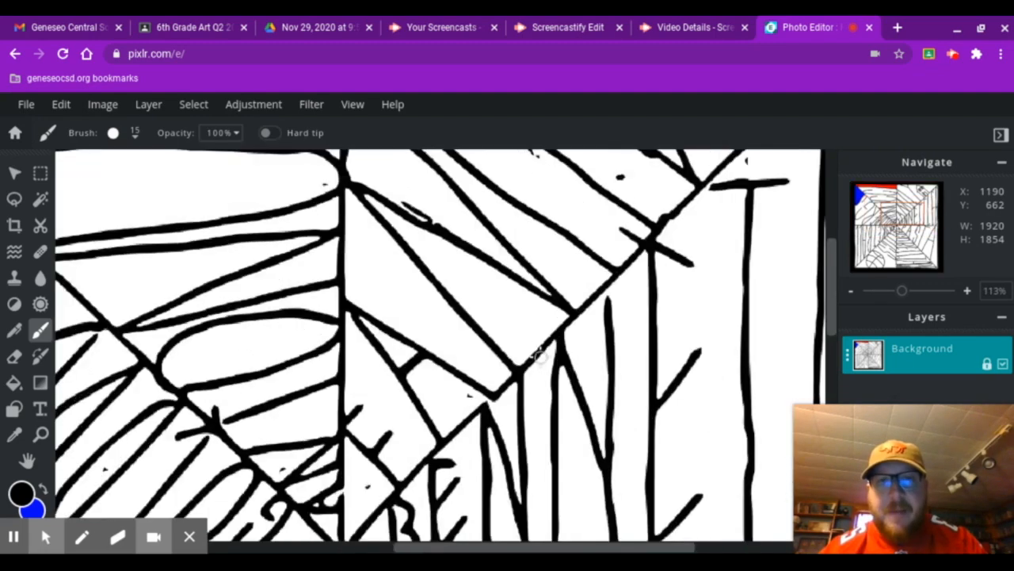
left_click(461, 428)
left_click_drag(462, 428, 442, 445)
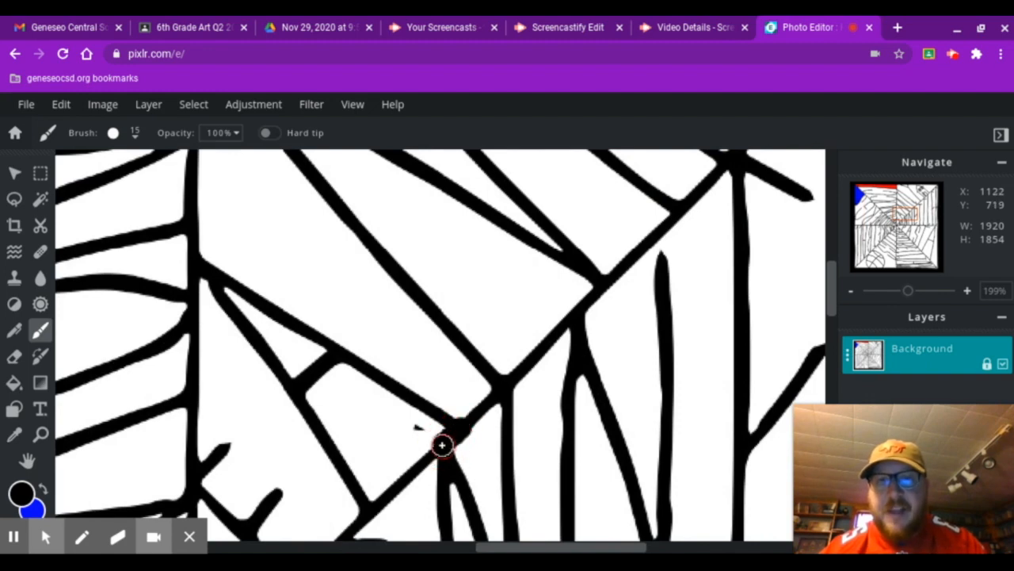
scroll(443, 445, "up", 2)
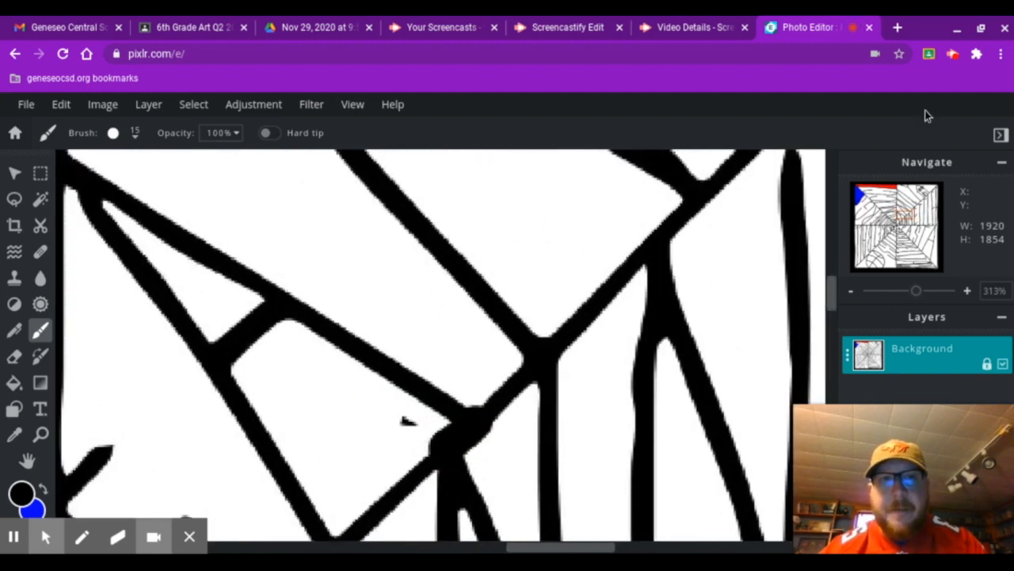
scroll(579, 490, "down", 5)
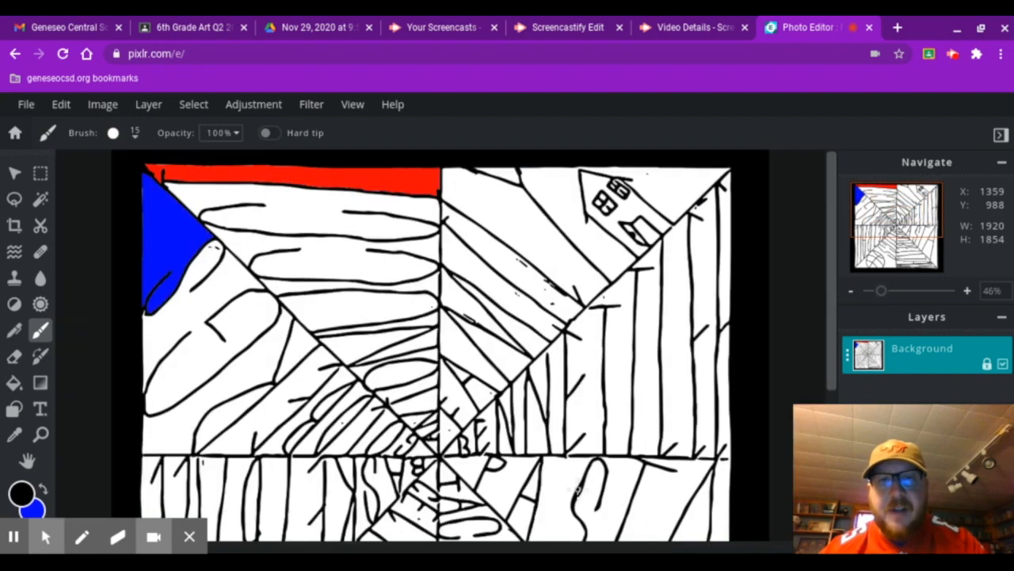
- Close the gaps in the horizontal line just right of the mandala's centre and along the lower-left diagonal with black brush dabs
scroll(579, 489, "up", 3)
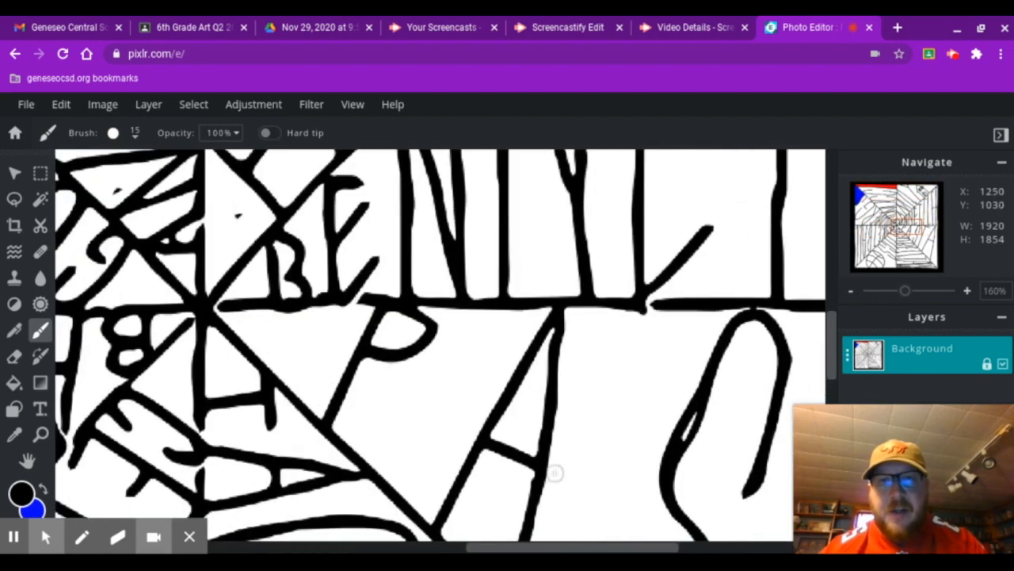
left_click(354, 300)
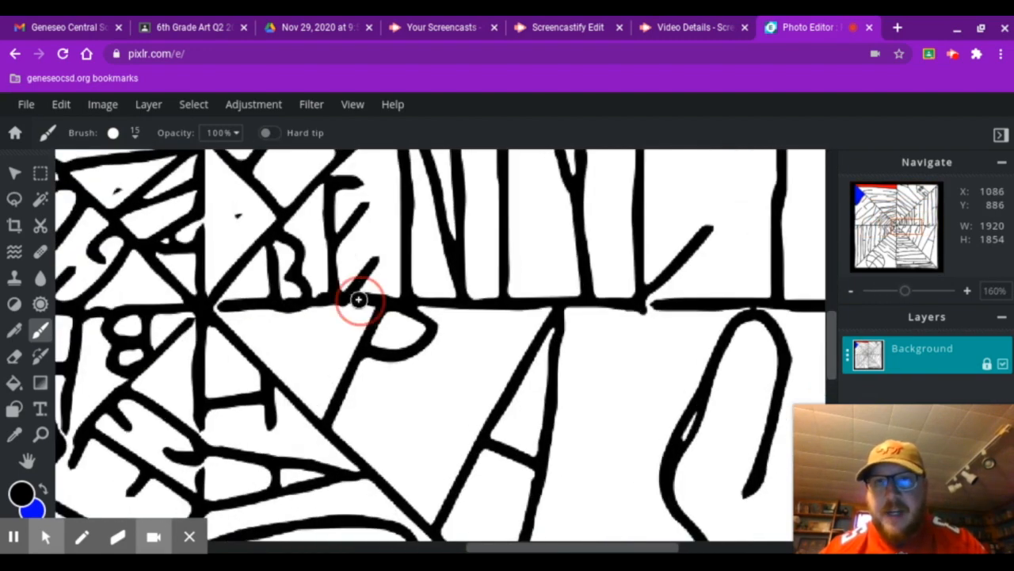
left_click(216, 305)
left_click(189, 318)
left_click(62, 434)
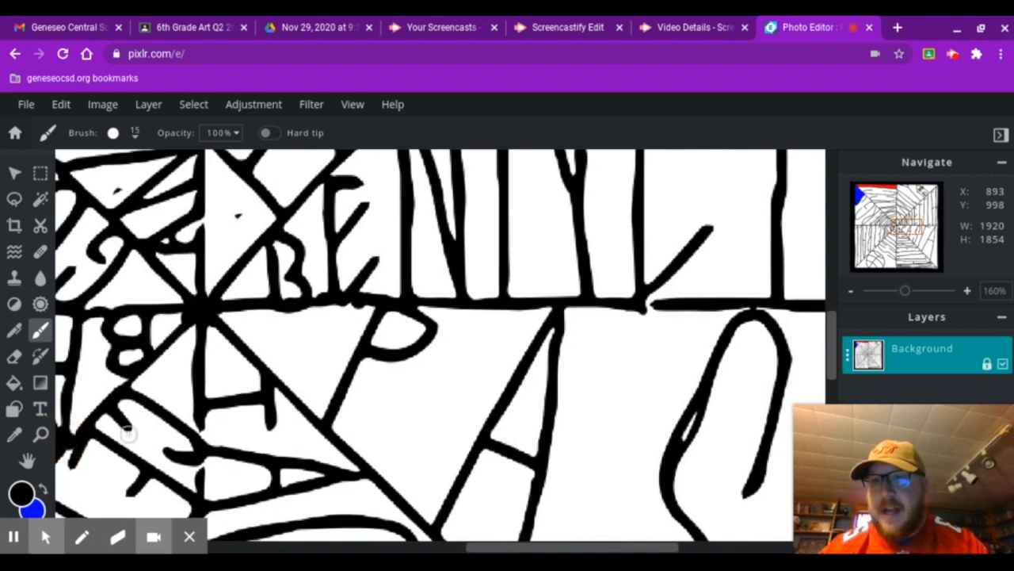
- Dab black over the gaps in the vertical line below the centre and in the horizontal line above the letter S
left_click(200, 428)
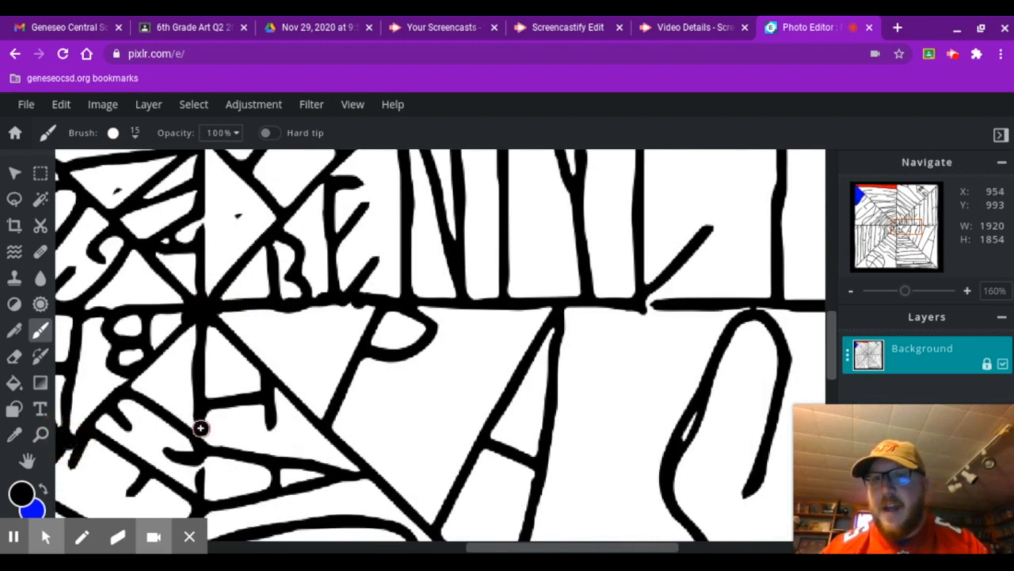
left_click(200, 466)
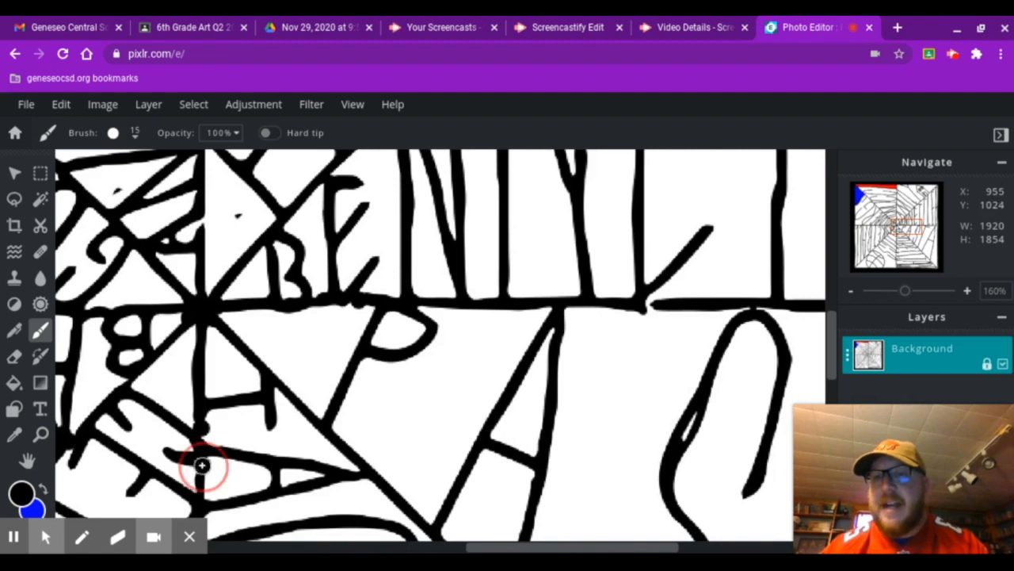
left_click(648, 304)
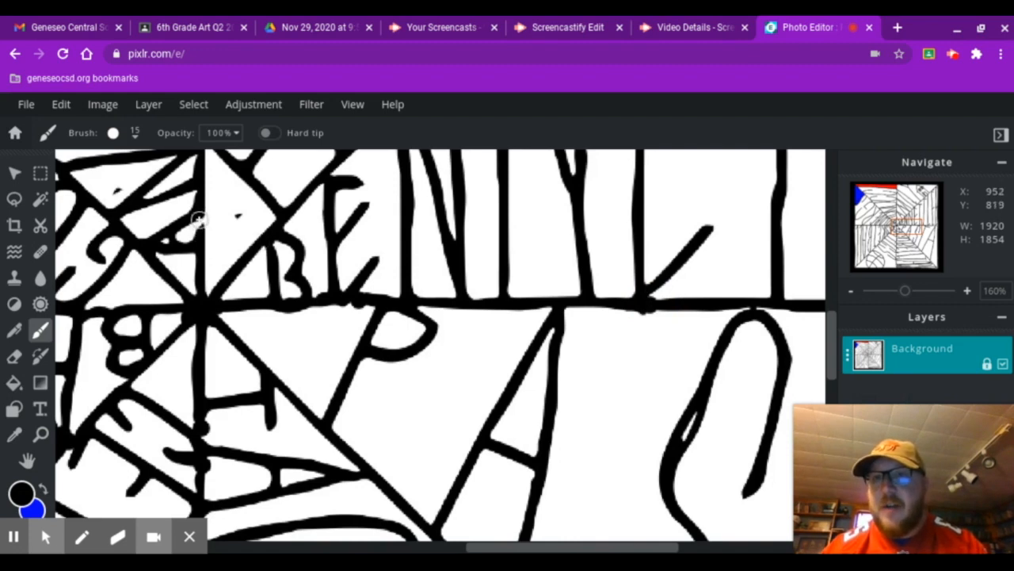
scroll(535, 463, "up", 3)
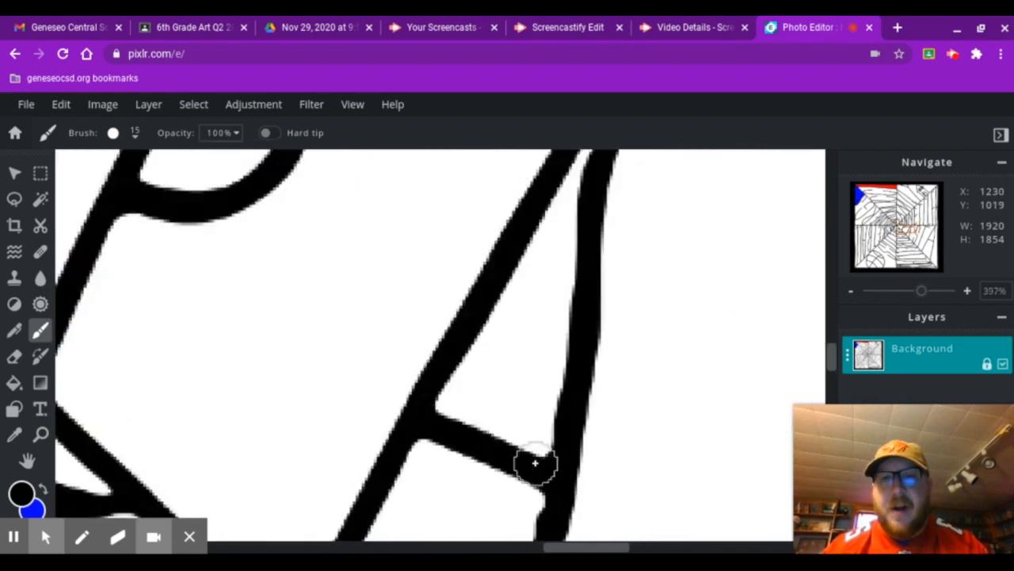
scroll(535, 463, "down", 4)
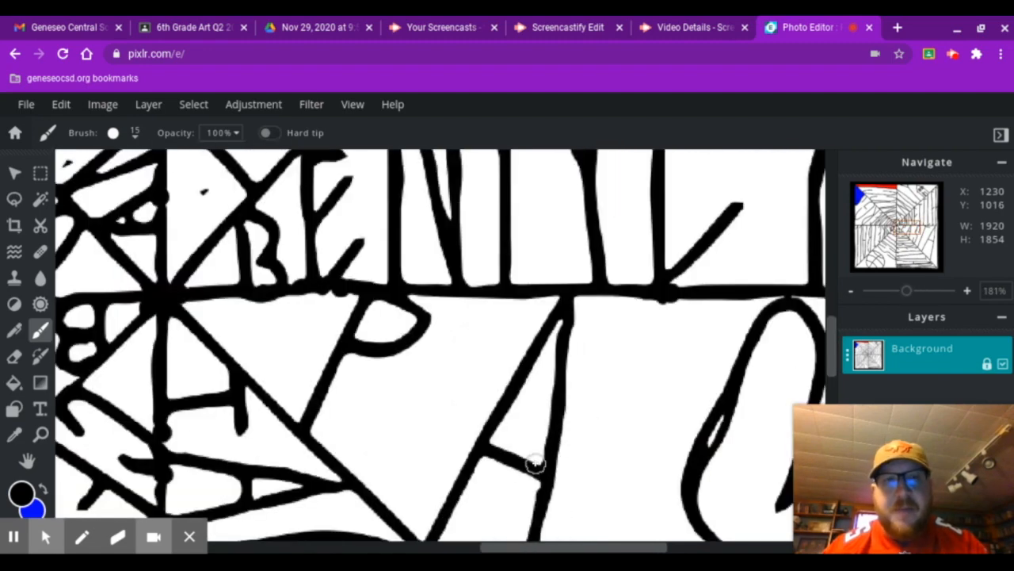
- Brush black over the remaining gaps at both sides of the horizontal line and in the upper-left diagonal
scroll(535, 463, "down", 3)
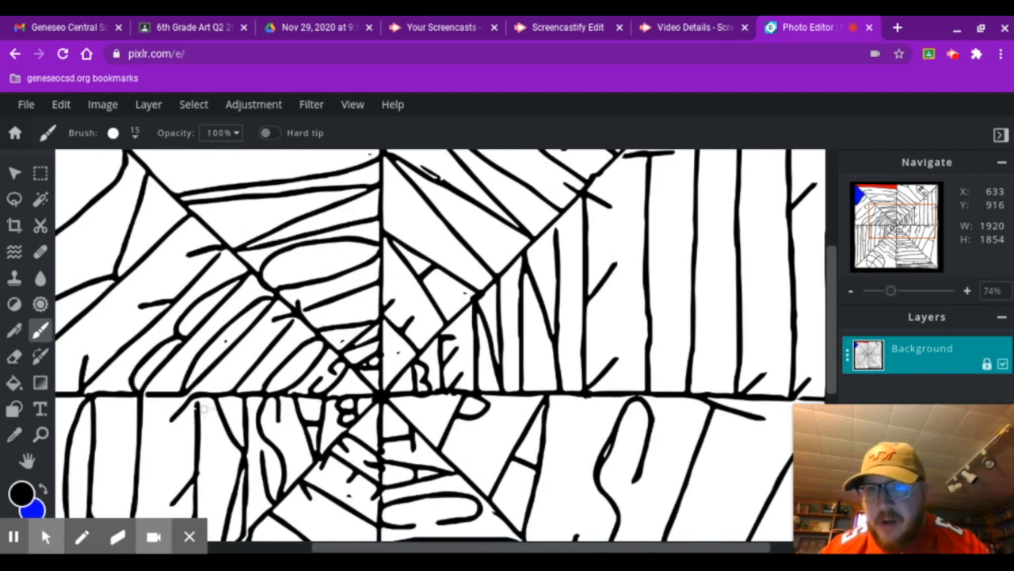
left_click_drag(187, 395, 199, 403)
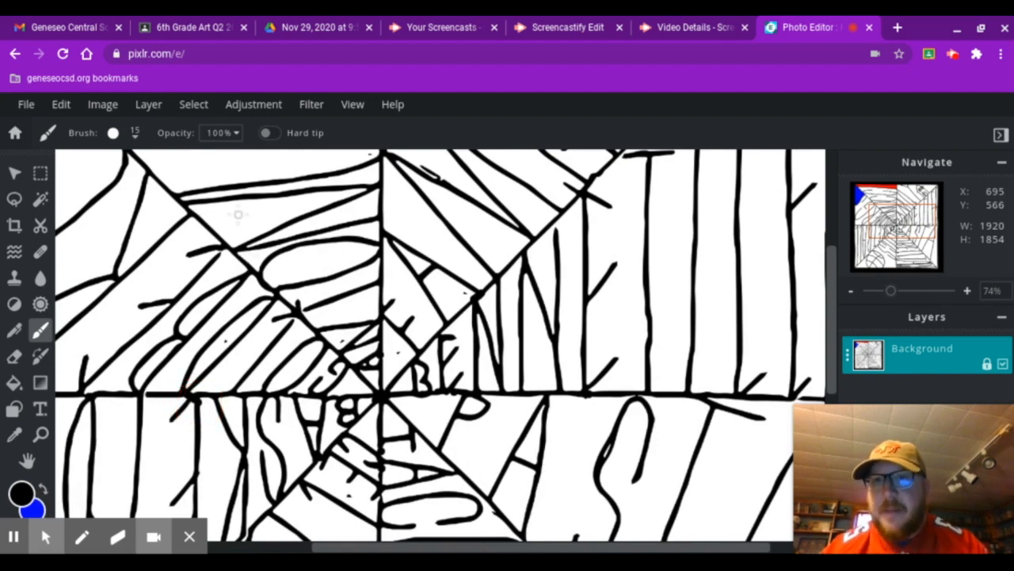
left_click(225, 252)
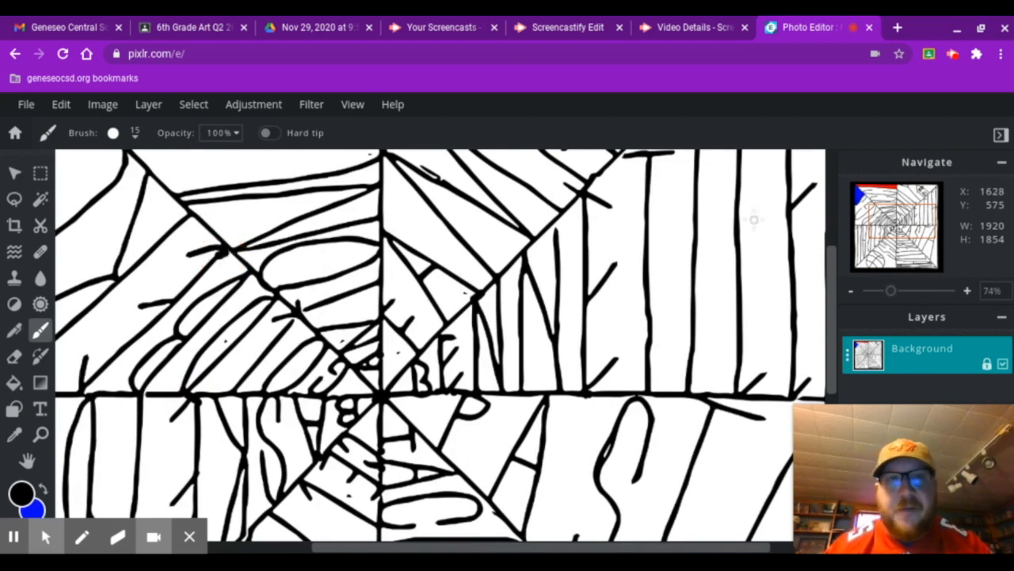
left_click(804, 399)
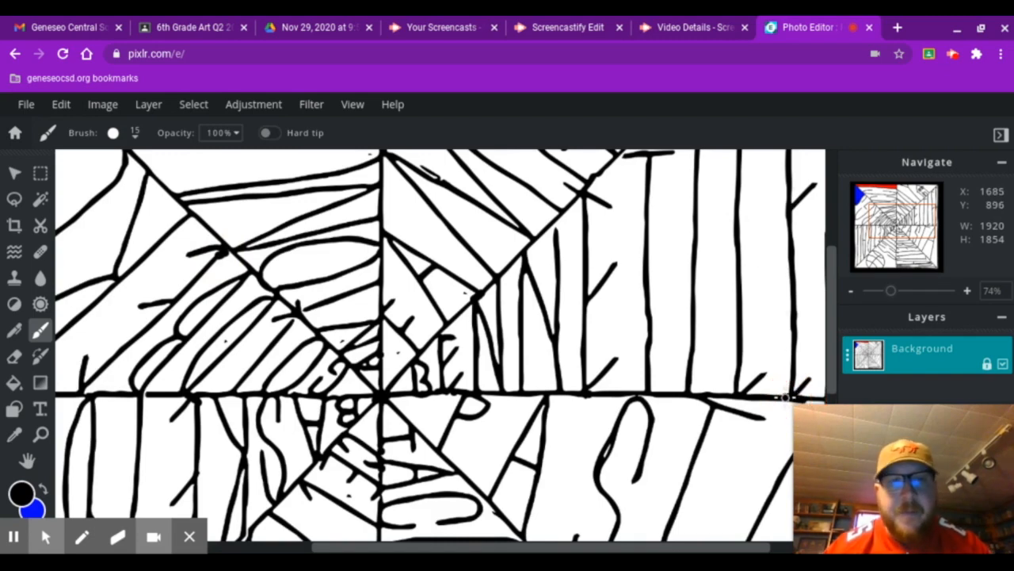
- Close the gap in the upper-right diagonal beside the house drawing with a black brush dab
scroll(788, 397, "down", 4)
scroll(595, 354, "up", 6)
left_click_drag(839, 478, 839, 495)
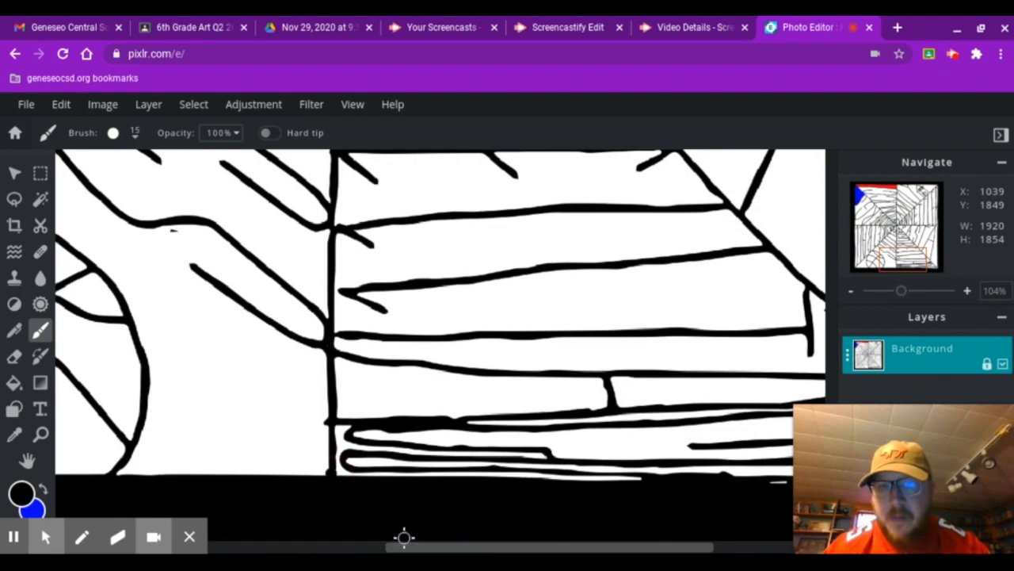
left_click_drag(392, 546, 235, 547)
left_click_drag(832, 261, 832, 203)
left_click_drag(505, 544, 790, 544)
left_click(606, 324)
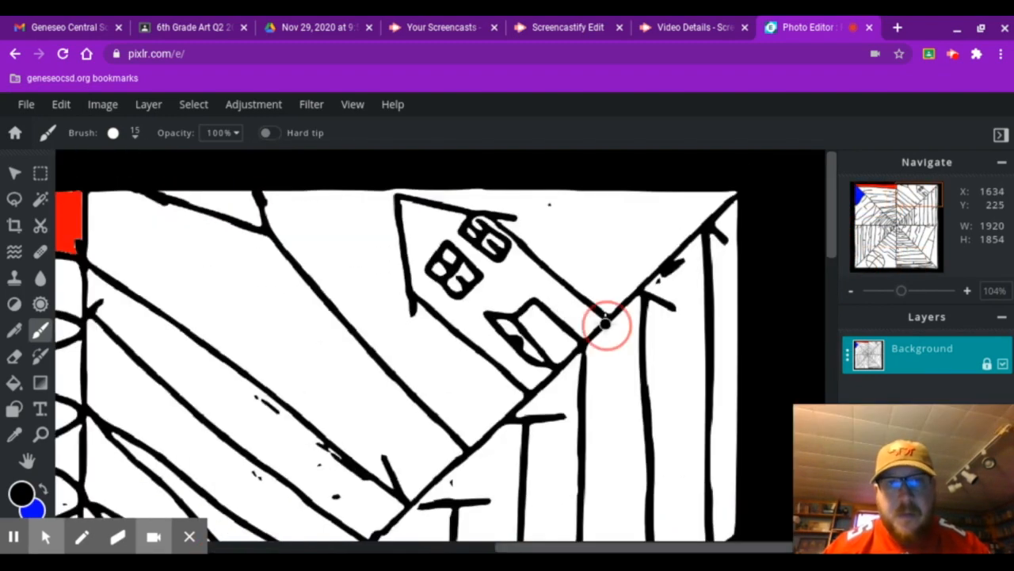
- Activate the Fill tool and change the drawing colour to a bright yellow-green with hue 73
scroll(644, 317, "down", 5)
left_click_drag(828, 326, 829, 452)
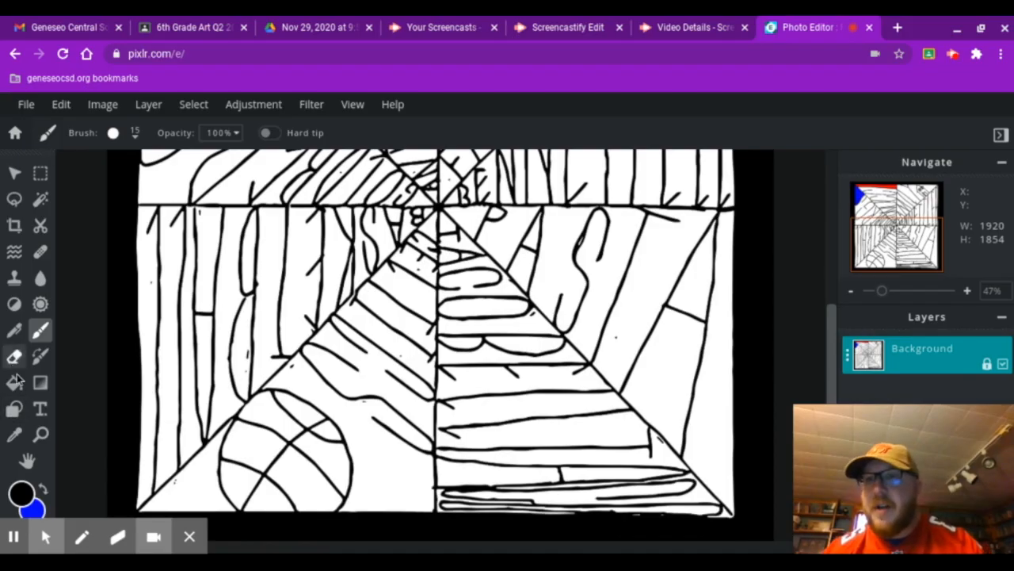
left_click(13, 383)
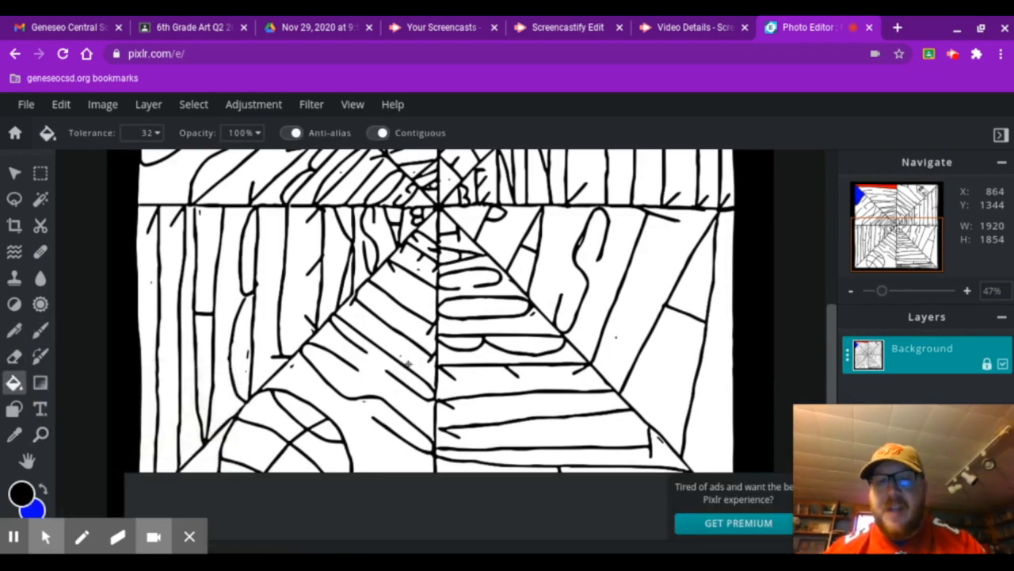
scroll(408, 363, "down", 9)
scroll(408, 365, "up", 6)
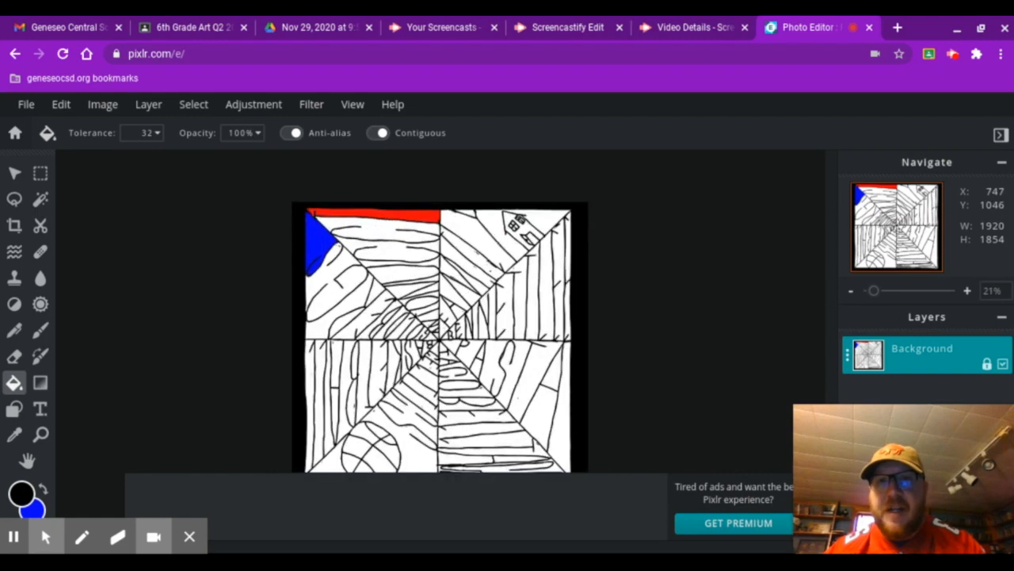
scroll(408, 364, "up", 3)
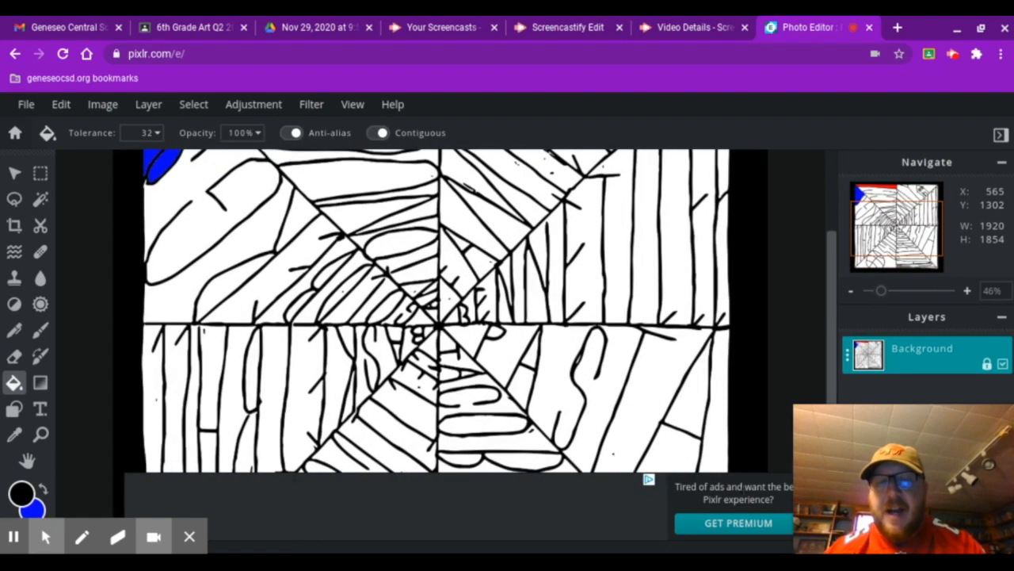
left_click(43, 537)
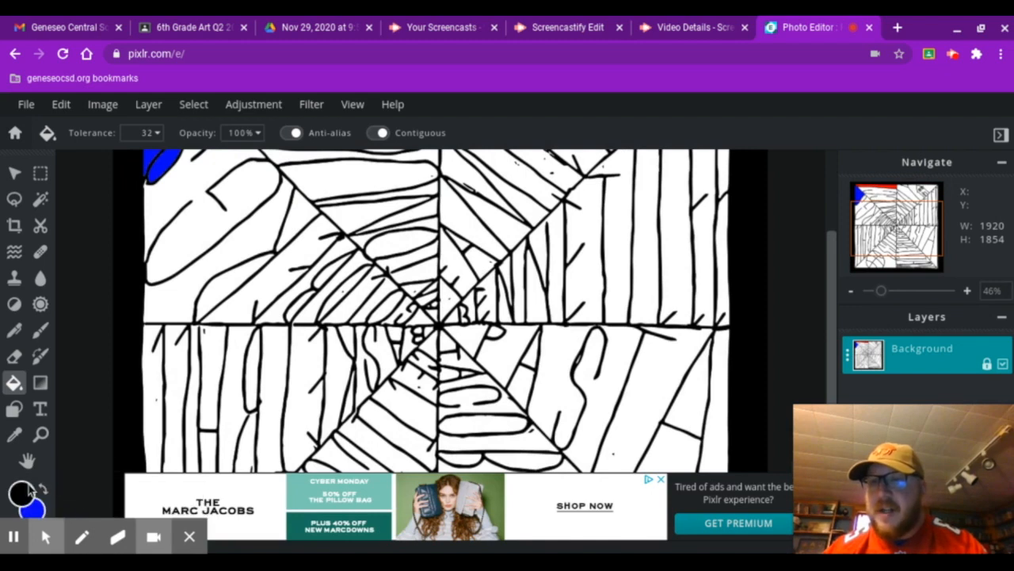
left_click(21, 492)
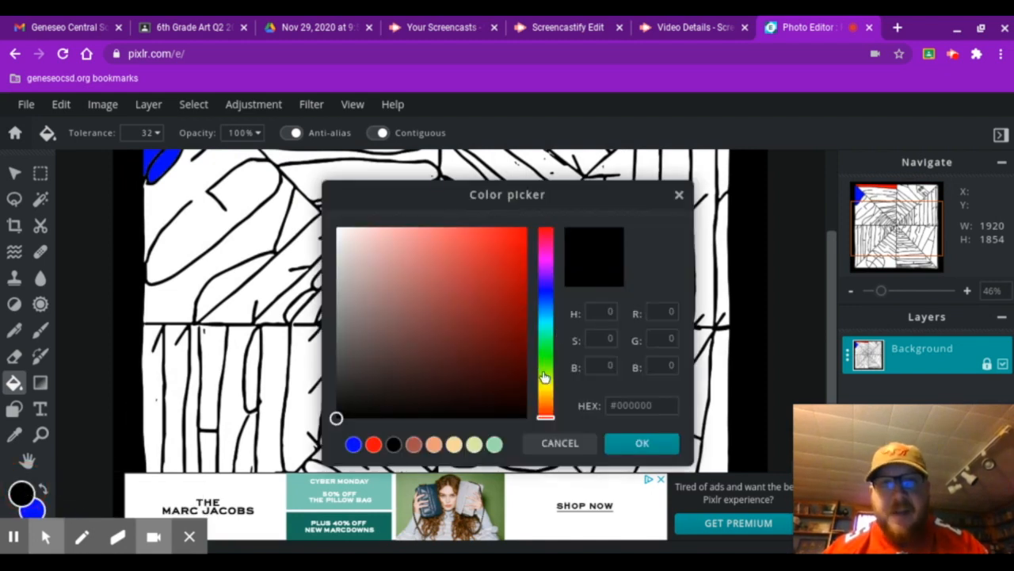
left_click(546, 381)
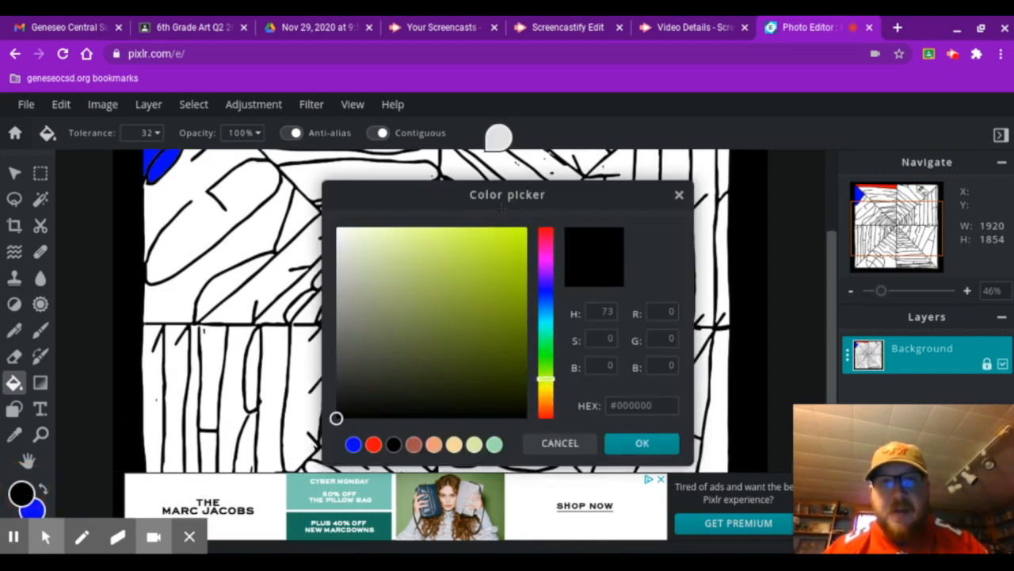
left_click(519, 230)
left_click(668, 444)
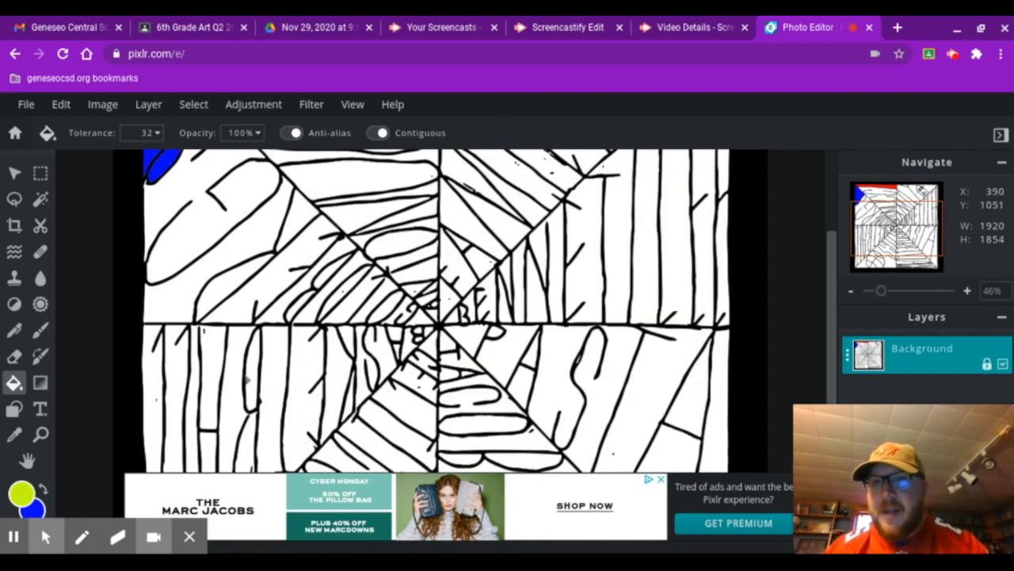
- Fill one letter section in each of six wedges around the mandala, from the lower left clockwise to the lower right, with yellow-green
left_click(254, 378)
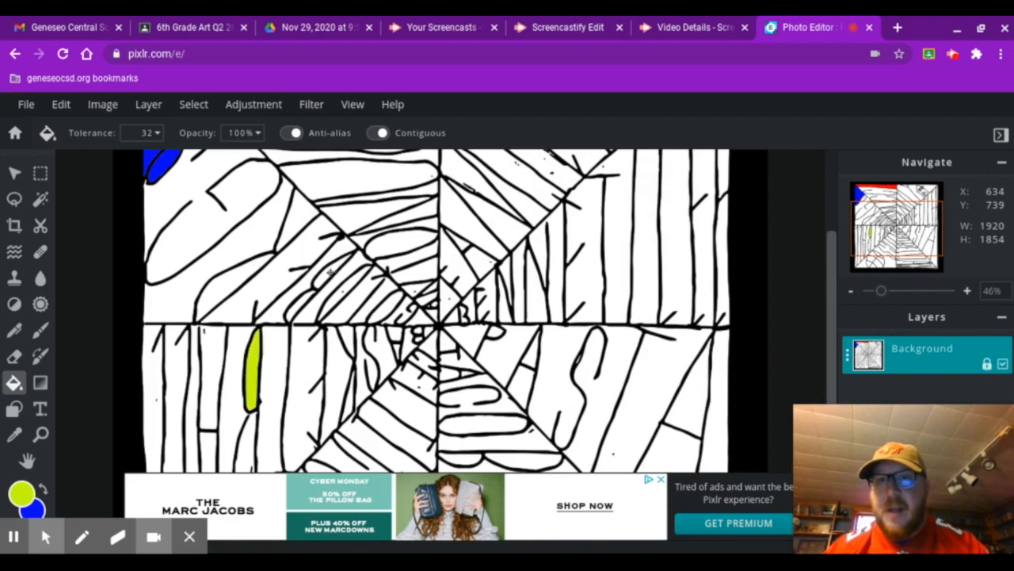
left_click(329, 272)
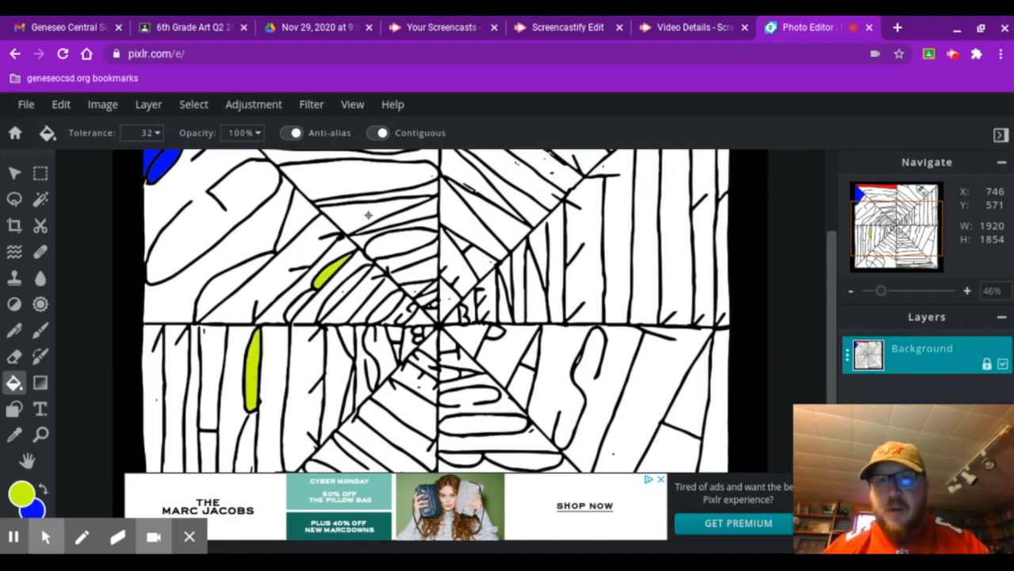
left_click(537, 231)
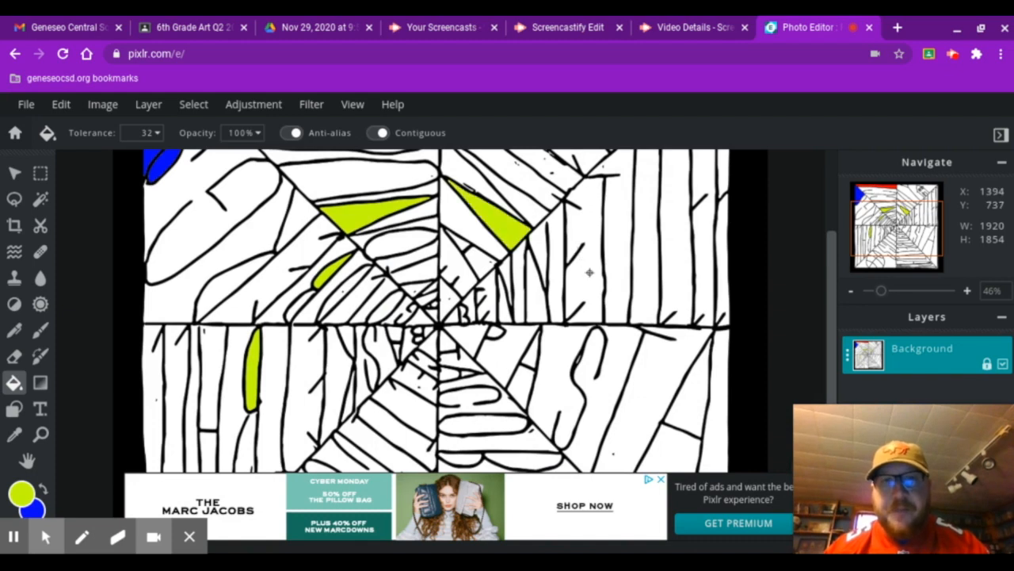
left_click(661, 390)
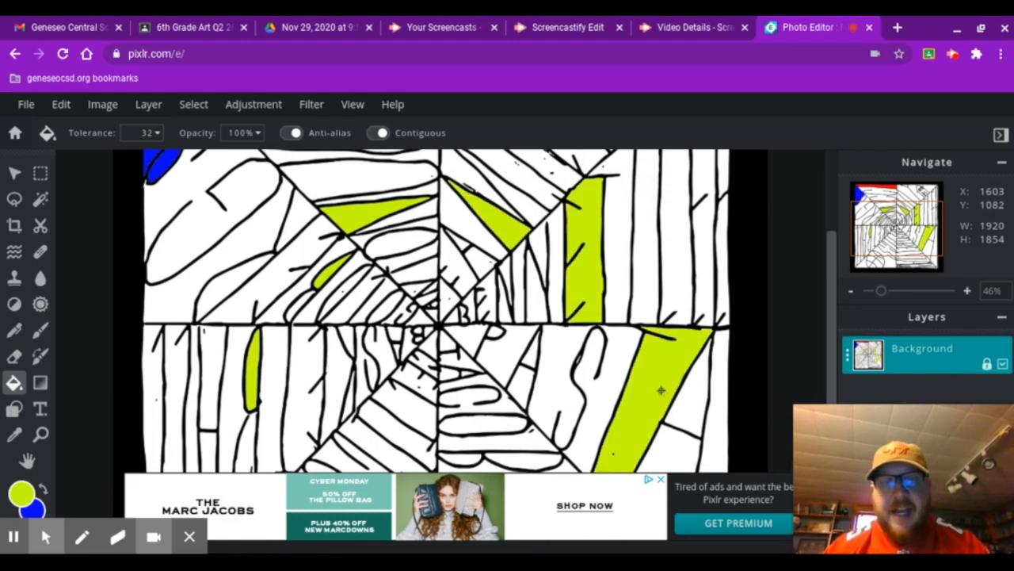
- Fill letter sections in the two bottom wedges and the lower-left wedge of the mandala with yellow-green
left_click(536, 445)
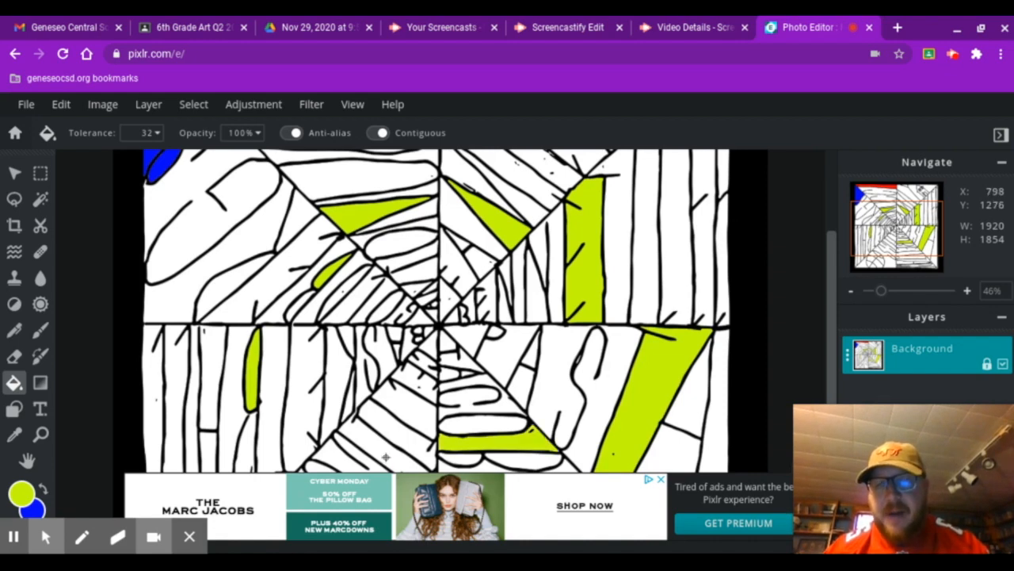
left_click(362, 429)
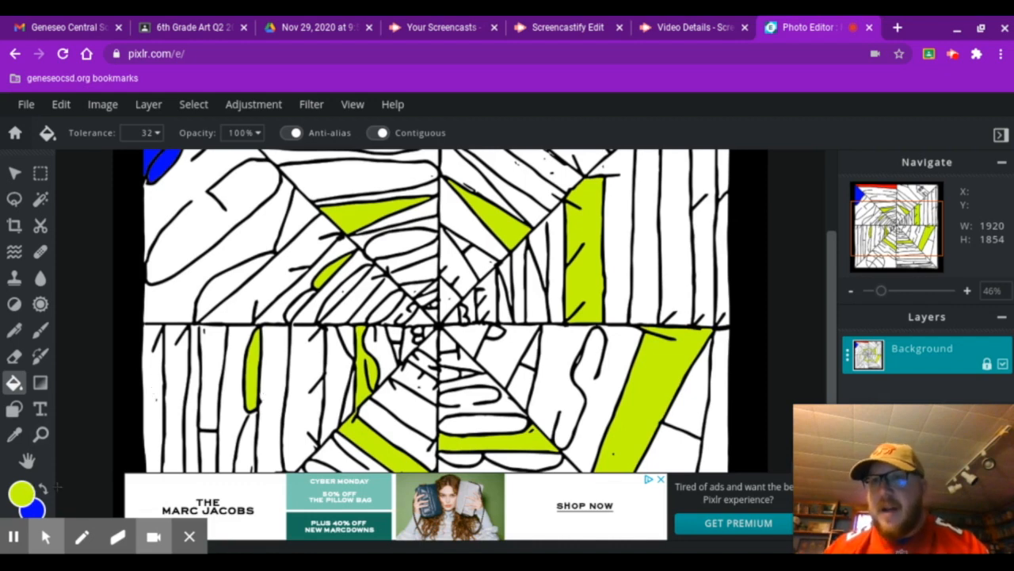
- Swap the two drawing colours and fill one letter section in each wedge around the mandala with blue
left_click(44, 489)
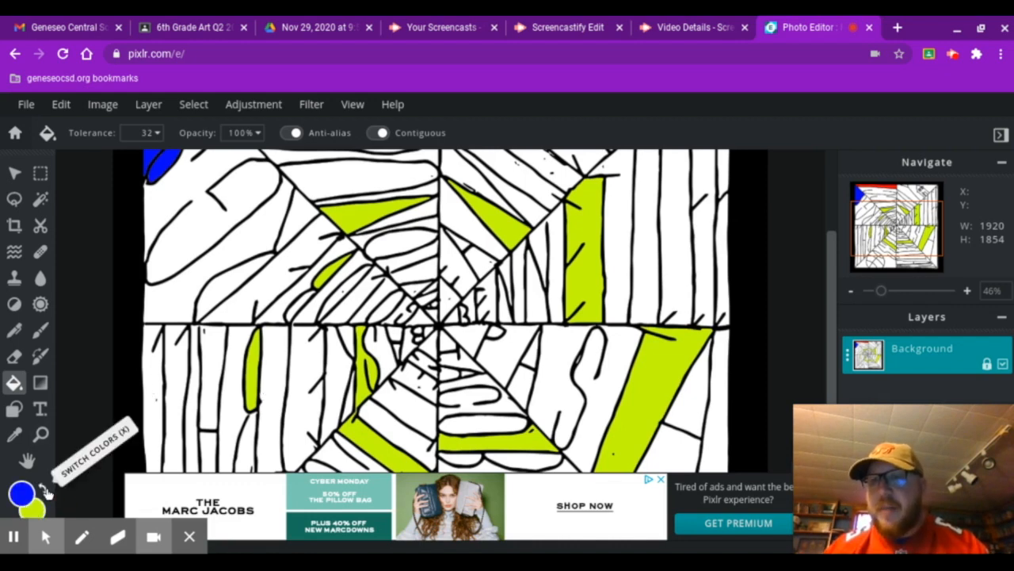
left_click(345, 180)
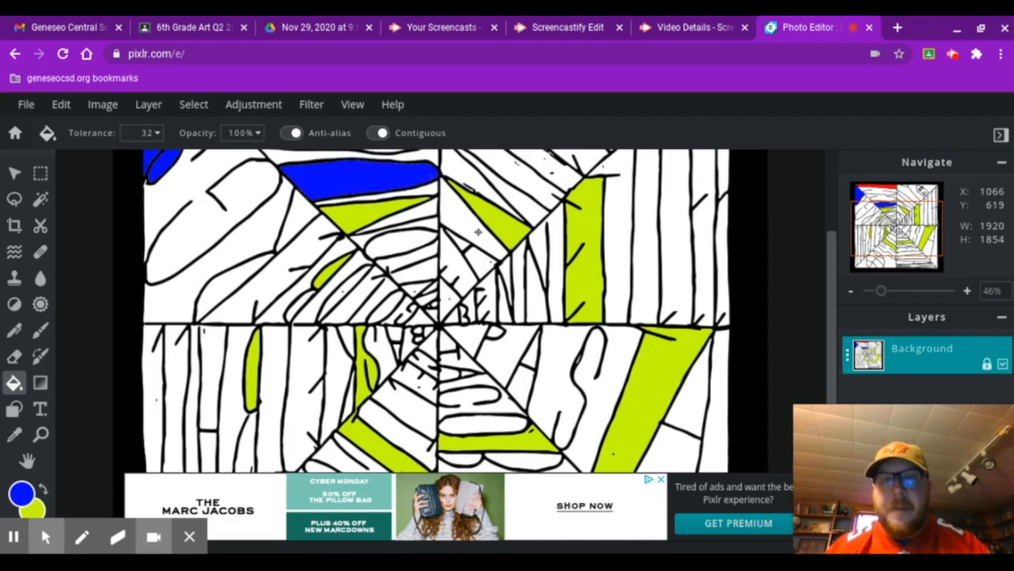
left_click(479, 230)
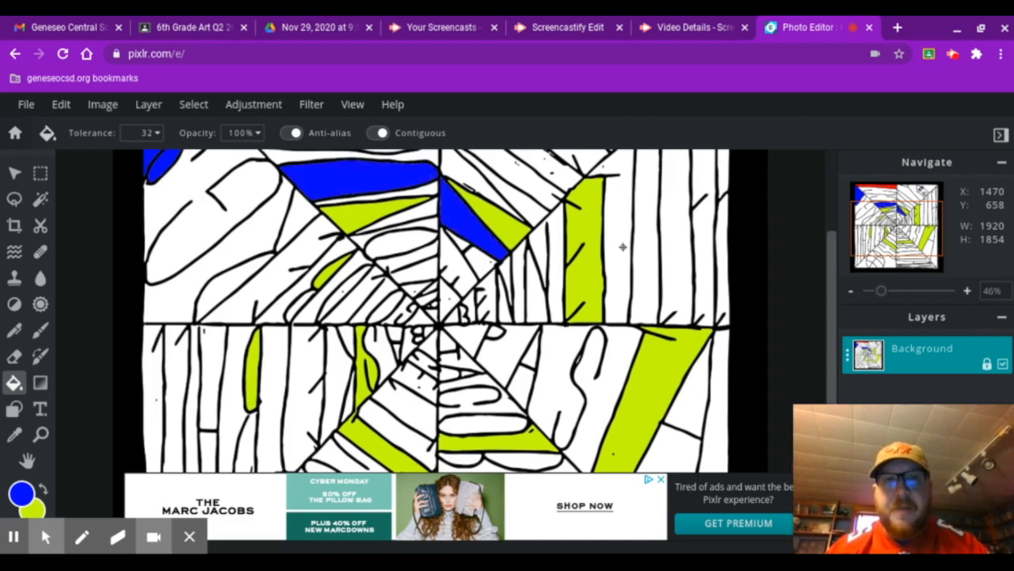
left_click(699, 406)
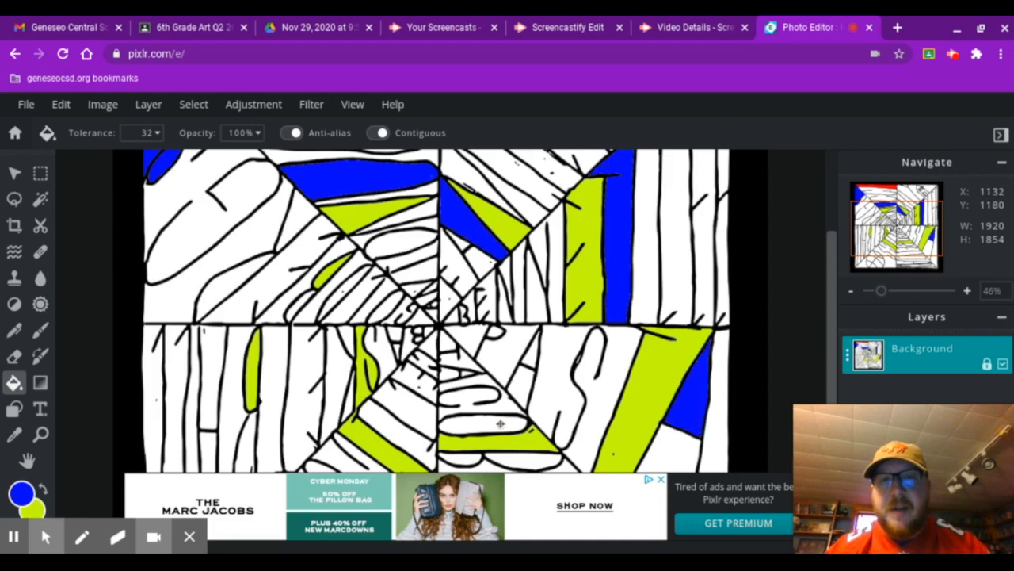
left_click(390, 430)
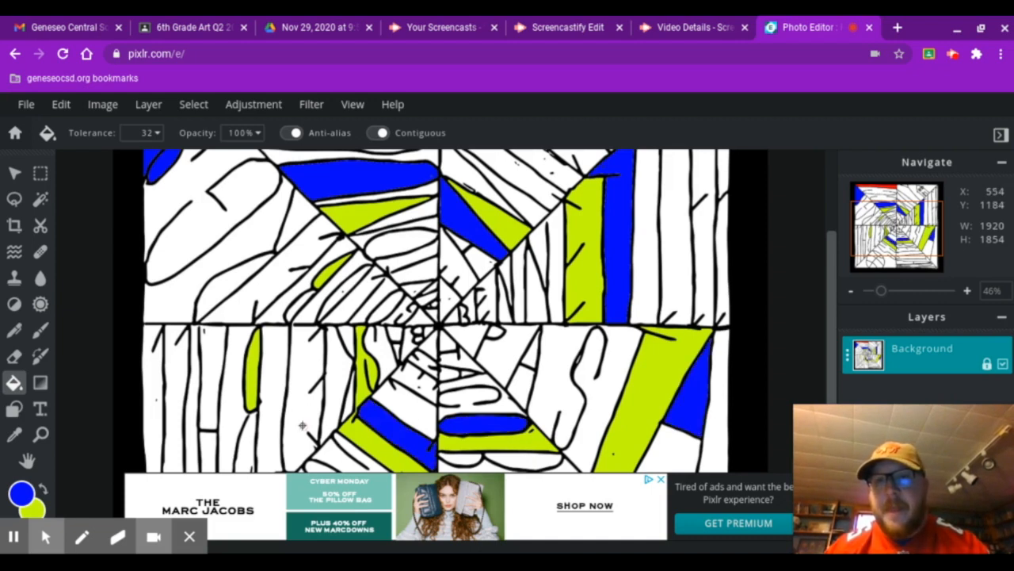
left_click(303, 426)
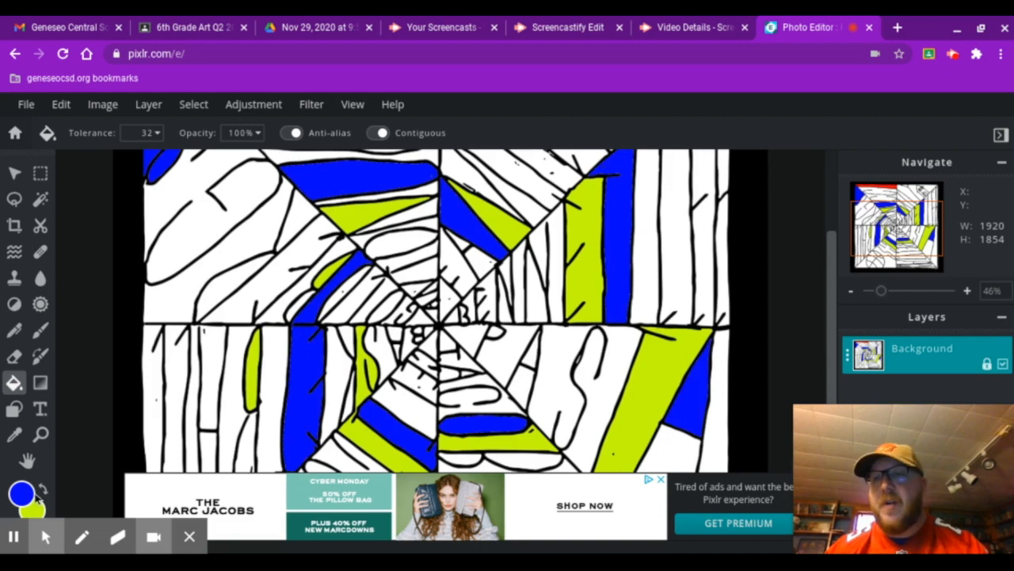
- Change the drawing colour to red #F9070B and fill one white section in most of the wedges with it
left_click(22, 494)
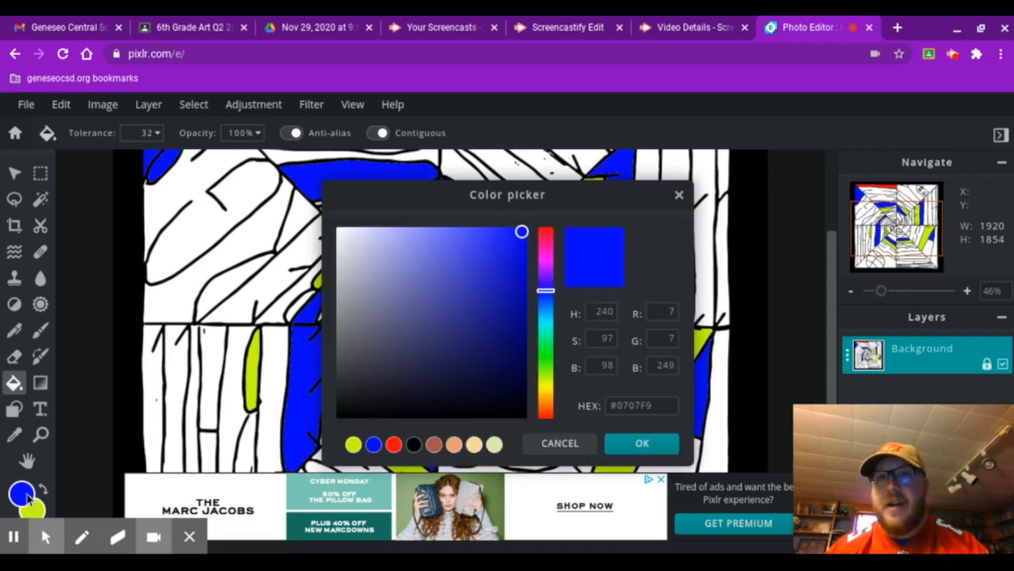
left_click(545, 234)
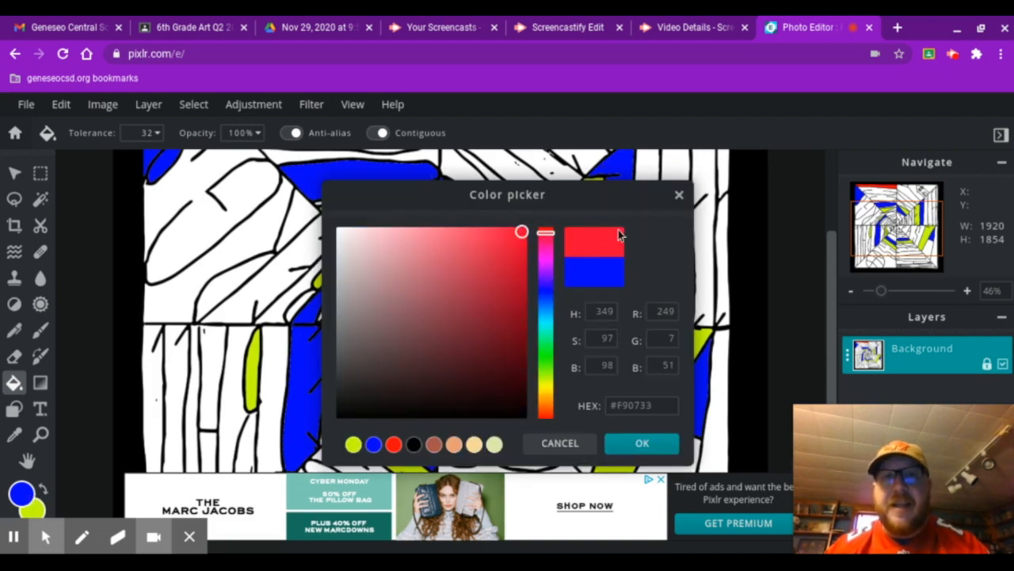
left_click(545, 228)
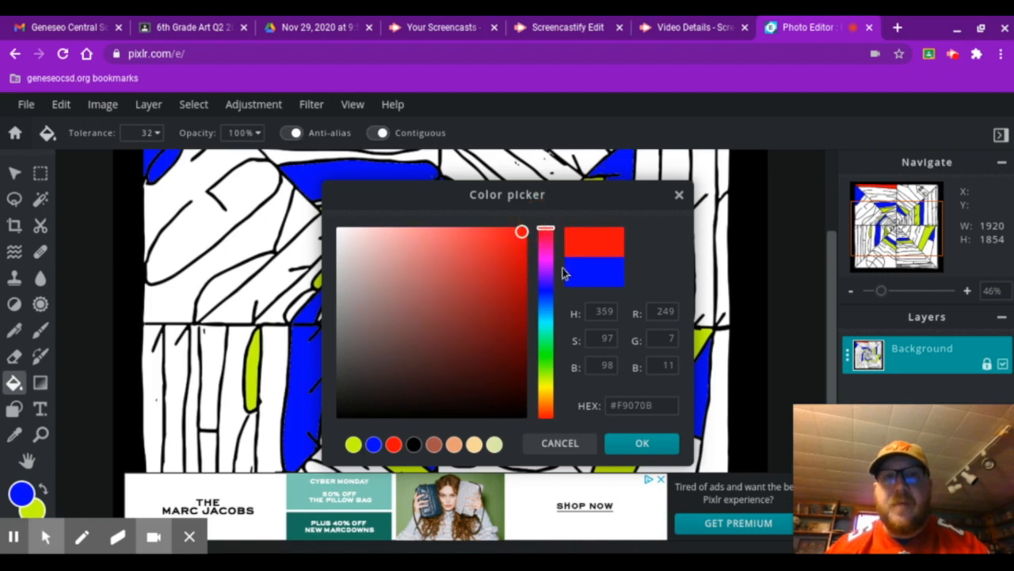
left_click(644, 443)
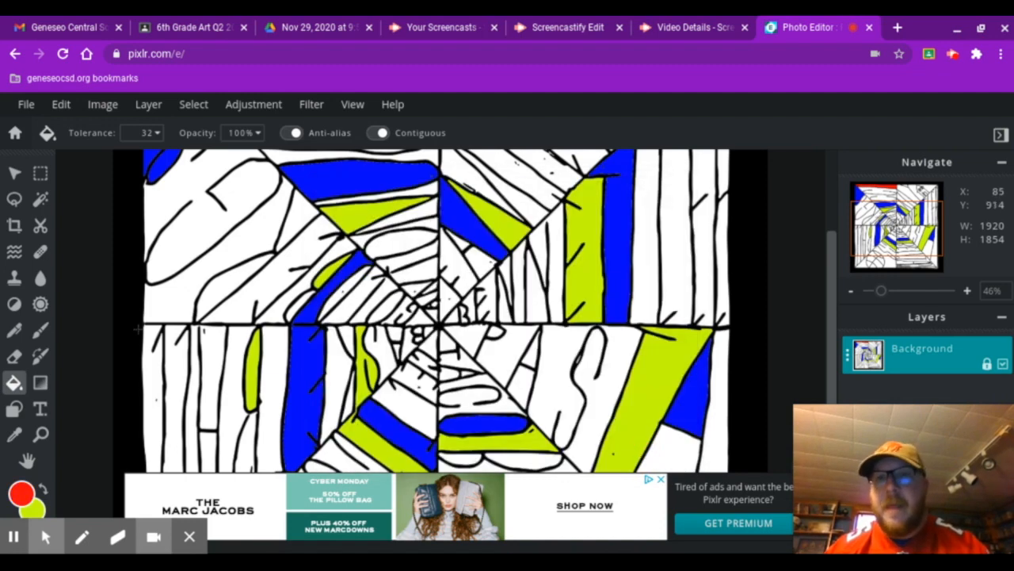
left_click(291, 251)
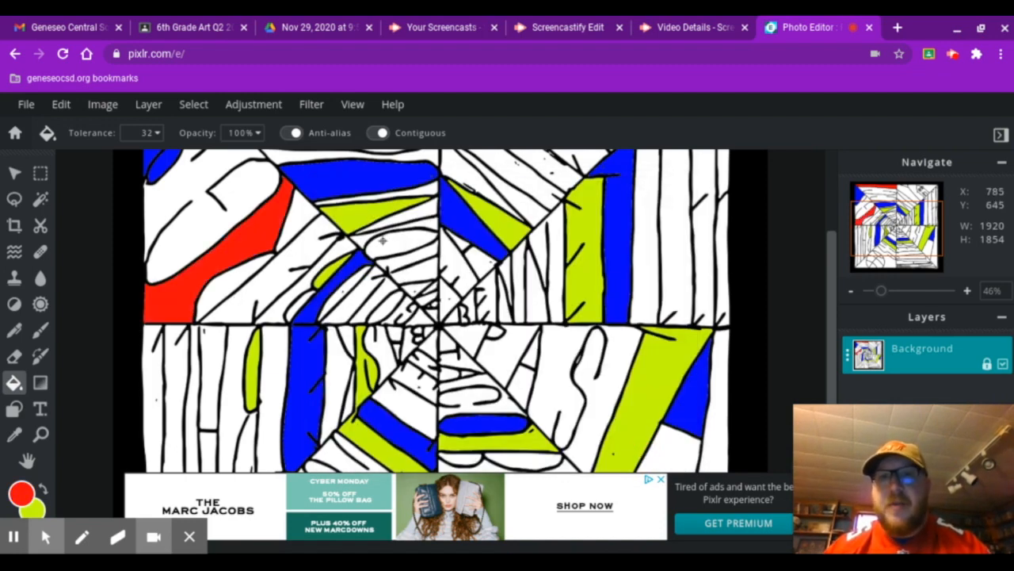
left_click(393, 246)
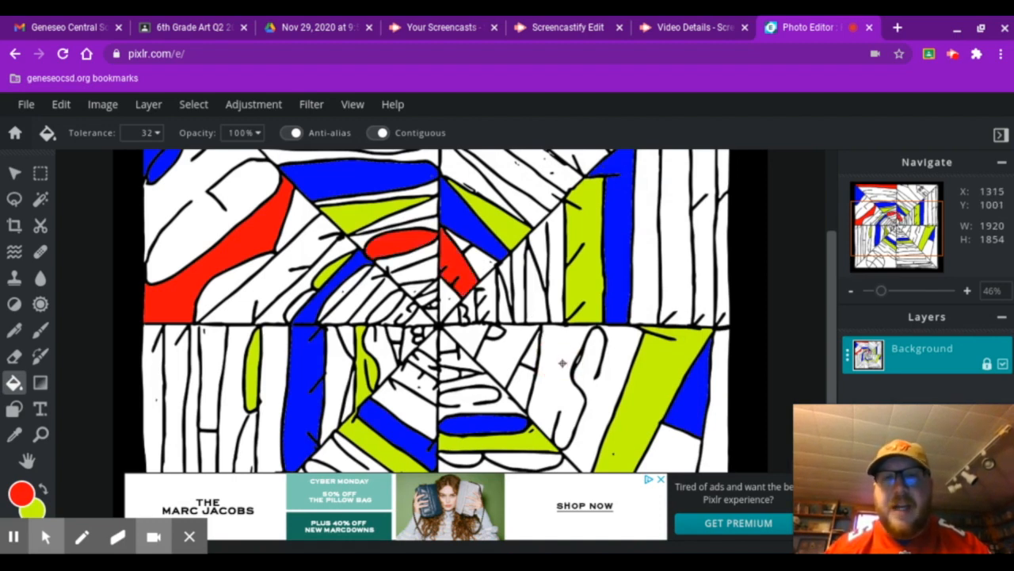
left_click(269, 399)
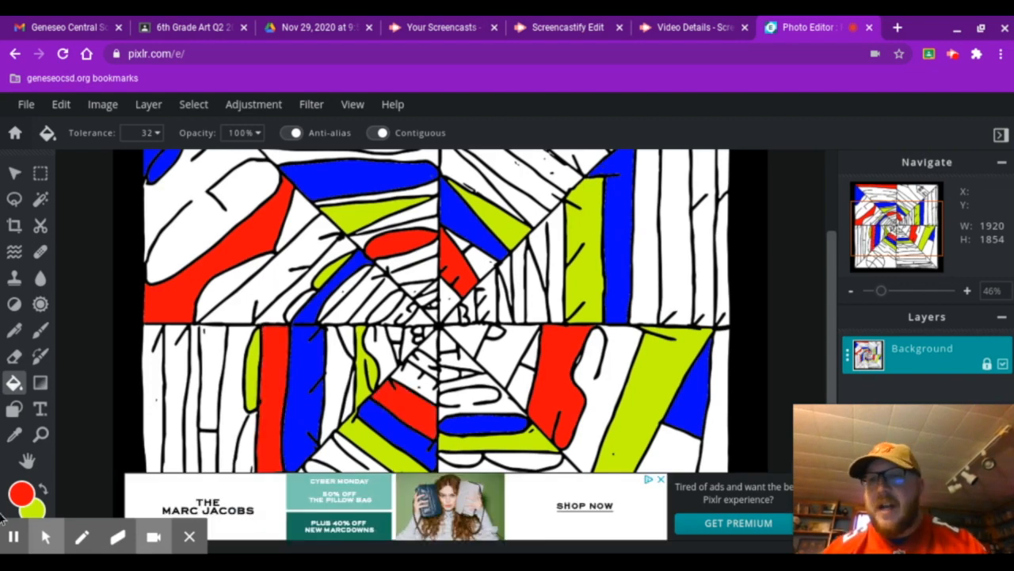
- Change the drawing colour to green #0FF907 and fill further white sections around the mandala with it
left_click(22, 491)
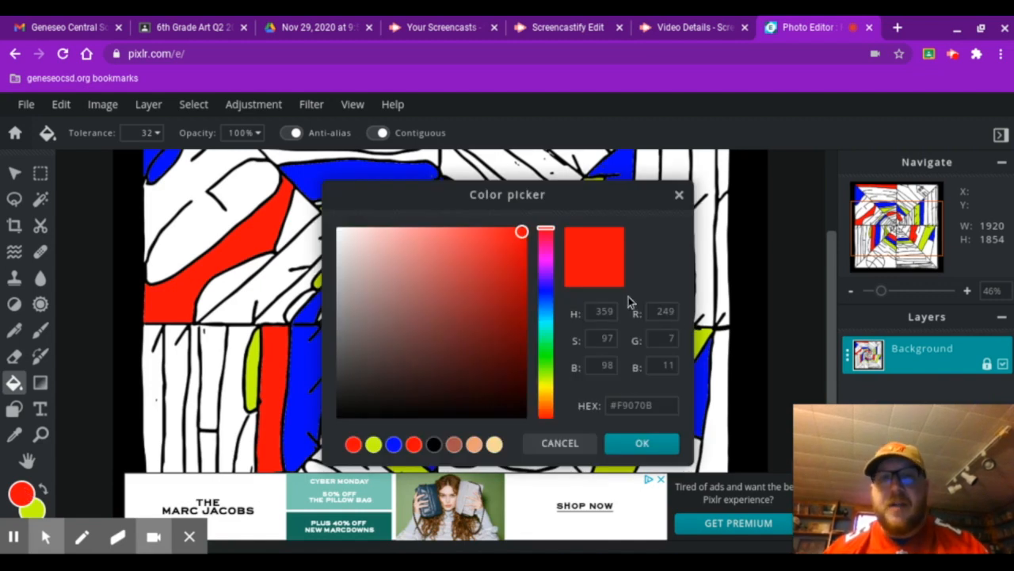
left_click(547, 357)
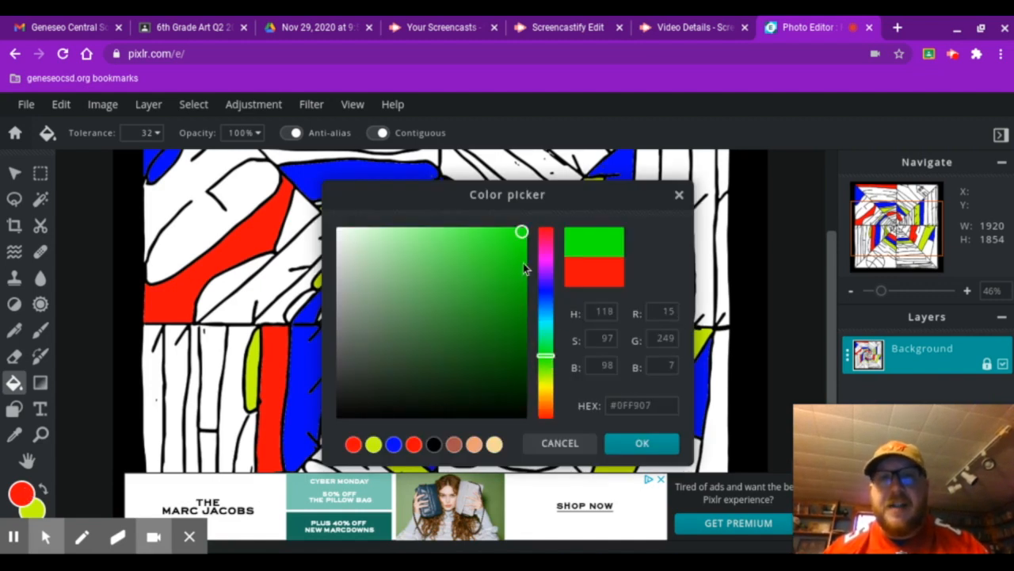
left_click(642, 442)
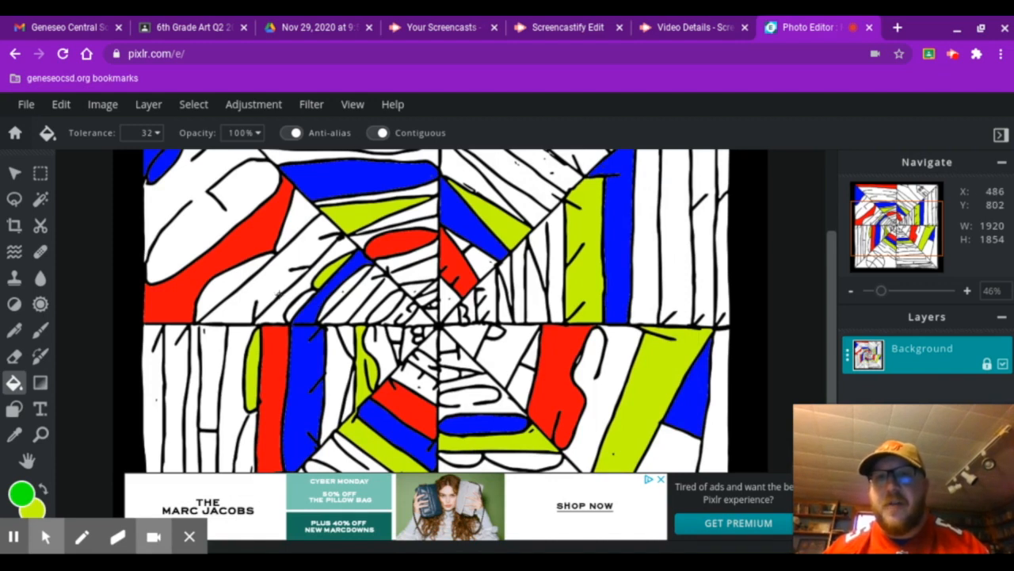
left_click(277, 293)
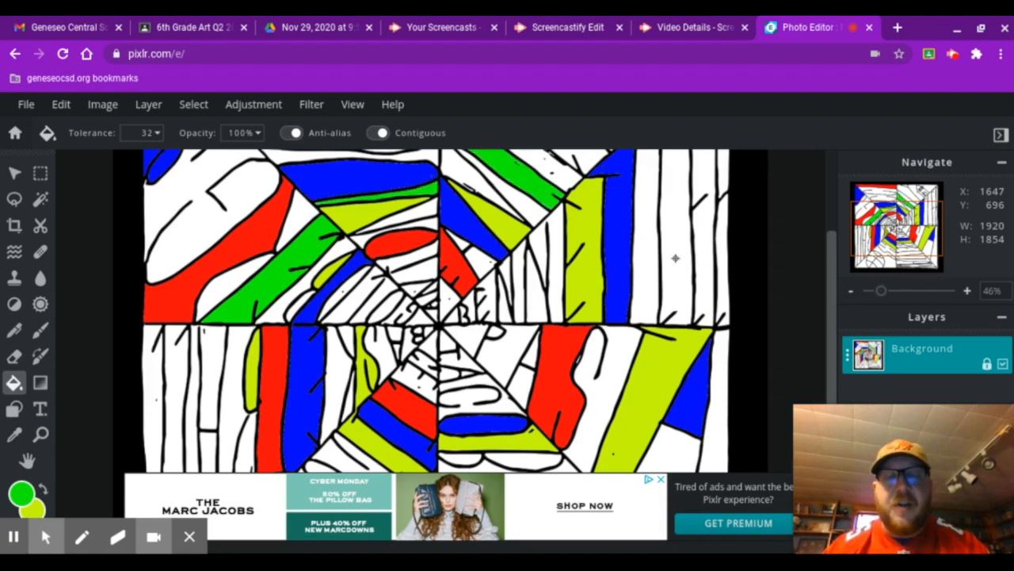
left_click(612, 379)
left_click(527, 457)
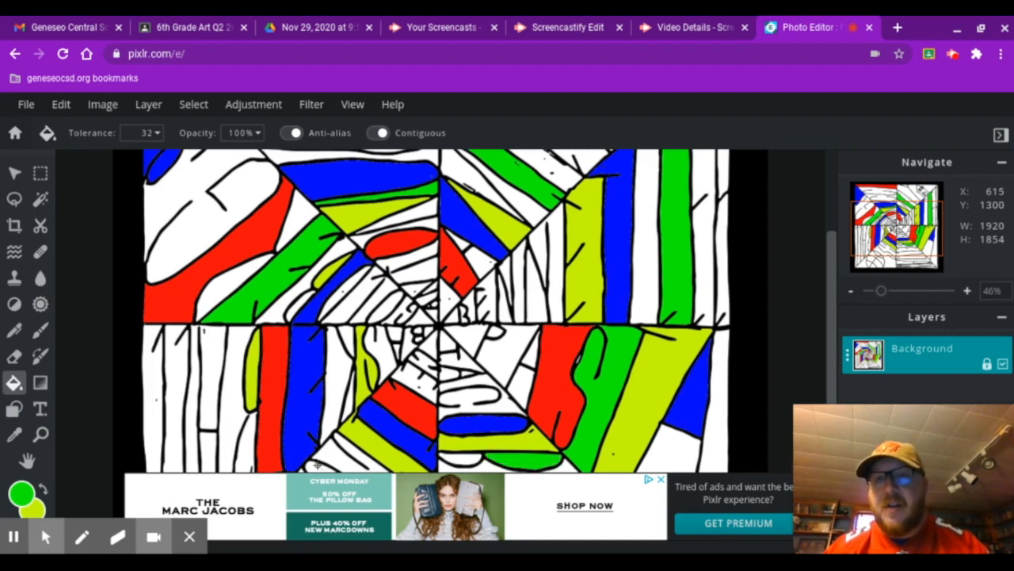
left_click(208, 379)
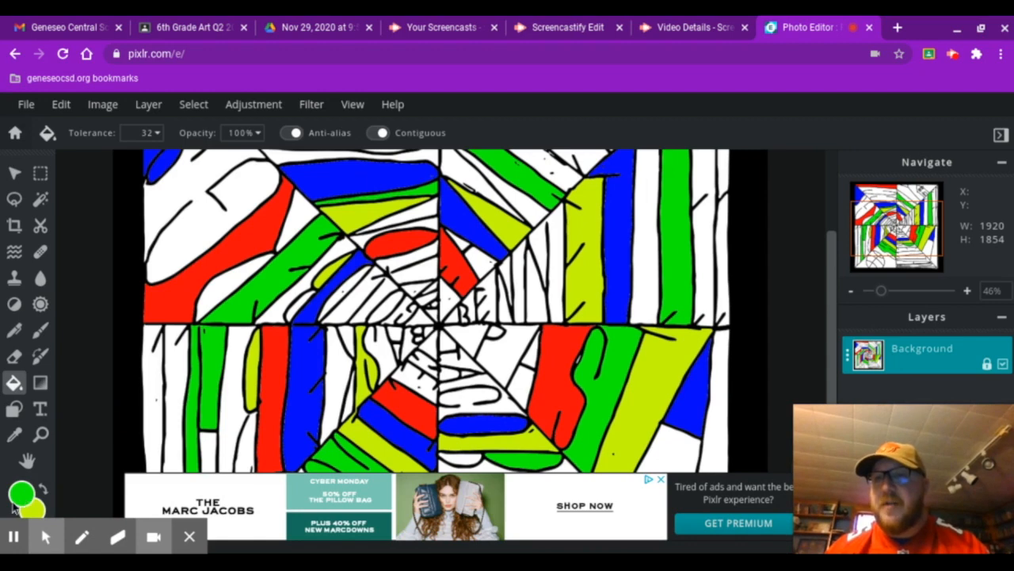
- Change the drawing colour to purple #8C07F9 and fill white sections in the wedges all around the mandala
left_click(18, 497)
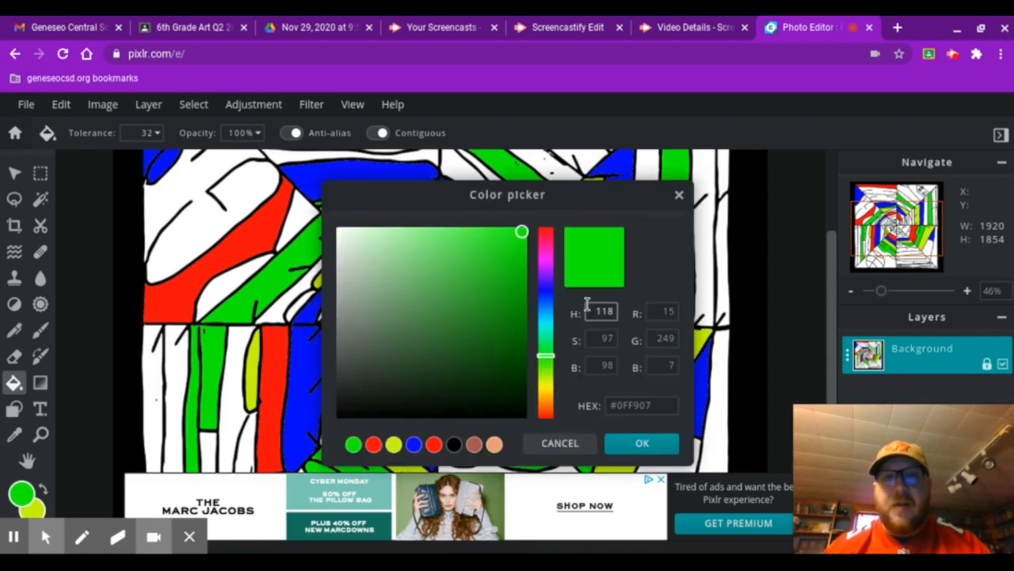
left_click(546, 273)
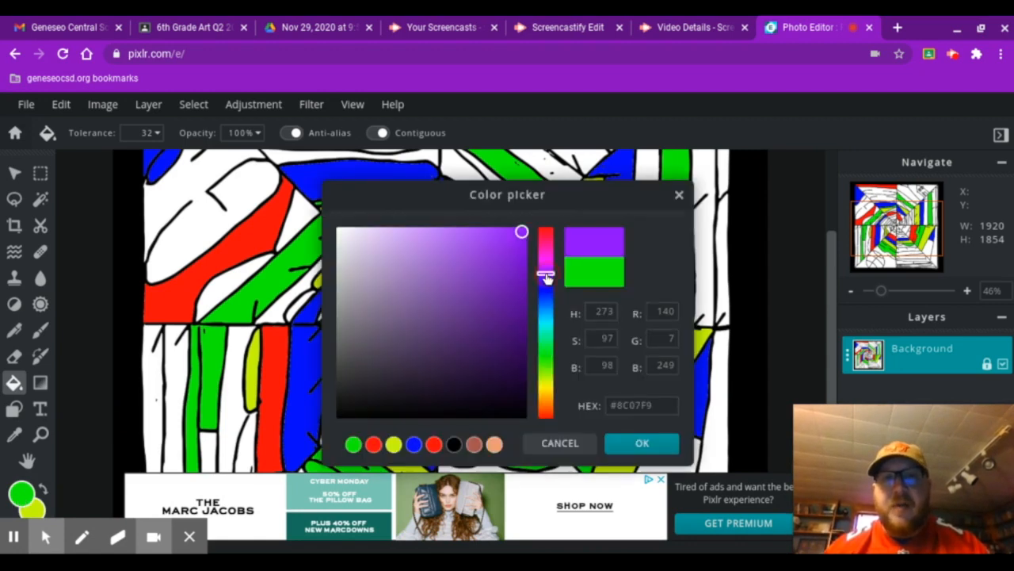
left_click(642, 445)
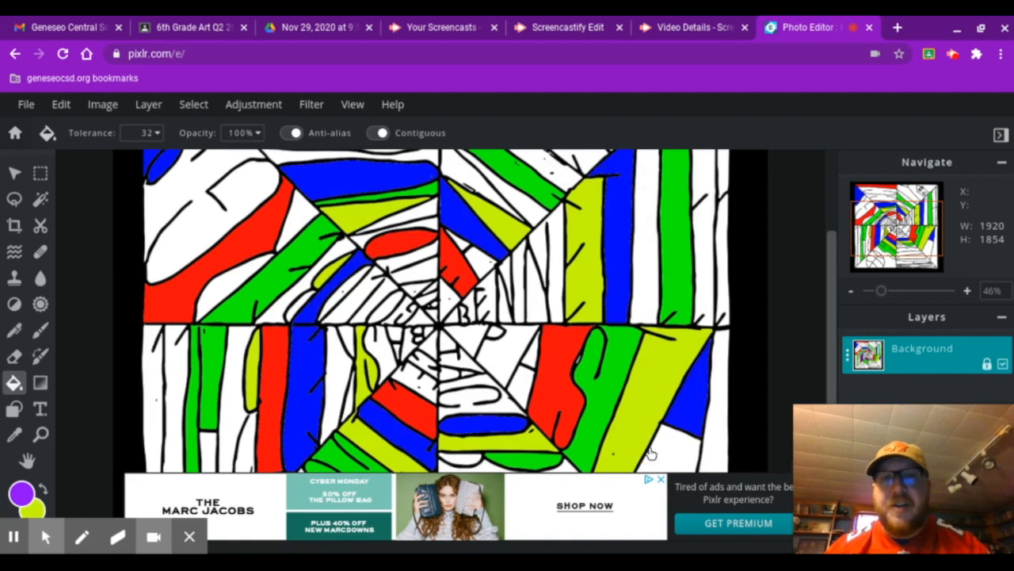
left_click(191, 234)
left_click(421, 219)
left_click(519, 204)
left_click(646, 238)
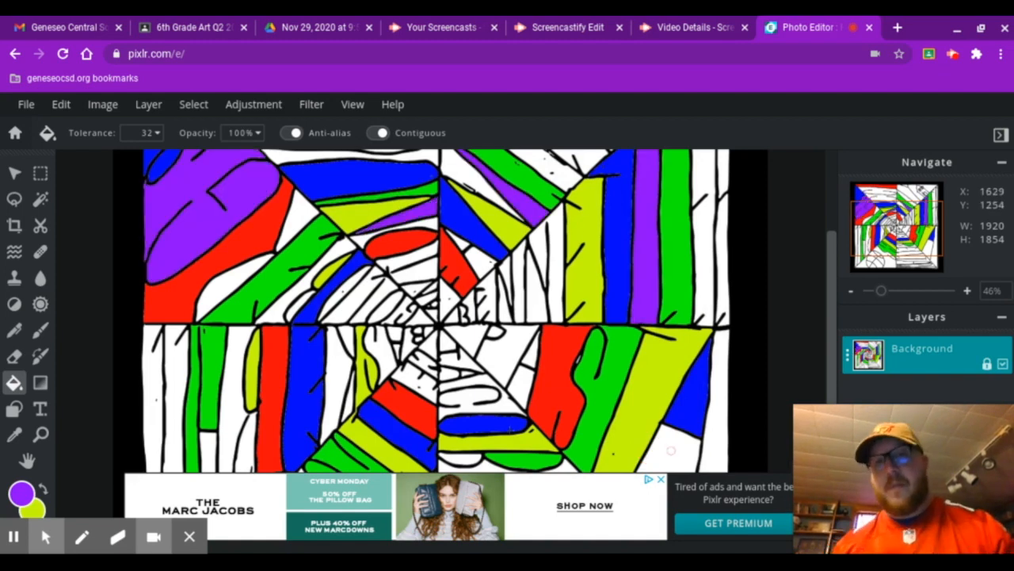
left_click(660, 446)
left_click(475, 392)
left_click(332, 358)
left_click(208, 453)
- Change the drawing colour to grey #847F87 and fill more white sections from the centre outwards, including the lower wedges
left_click(22, 493)
left_click(349, 315)
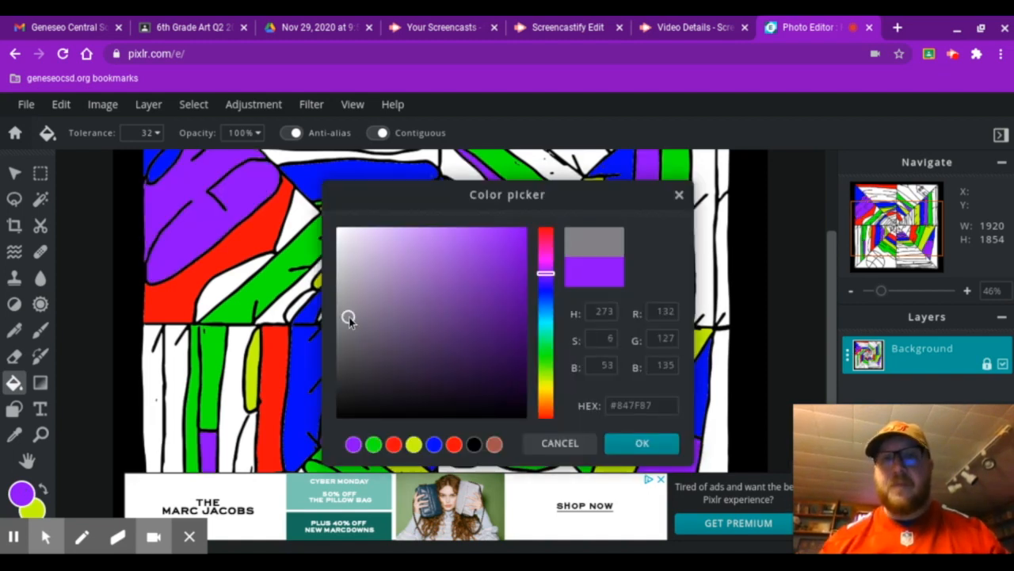
left_click(642, 442)
left_click_drag(916, 438, 898, 279)
left_click(503, 344)
left_click(394, 333)
left_click(361, 305)
left_click(396, 232)
left_click(476, 184)
left_click(704, 238)
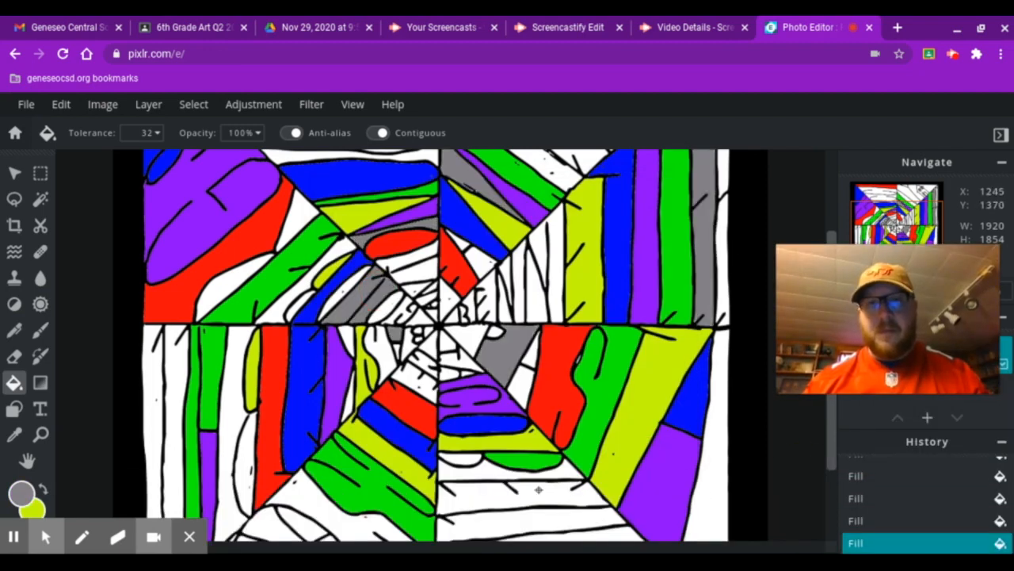
left_click(515, 498)
left_click(355, 529)
- Change the drawing colour to orange #F77904 and fill a white section in each wedge, including one in the basketball
left_click(21, 493)
left_click(525, 231)
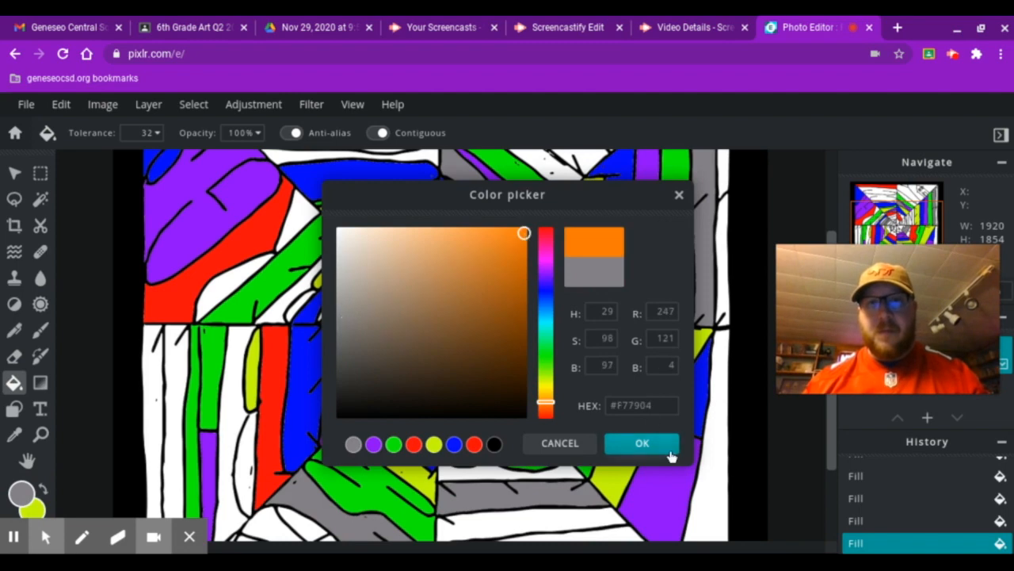
left_click(668, 446)
left_click(298, 225)
left_click(406, 262)
left_click(486, 297)
left_click(521, 387)
left_click(511, 470)
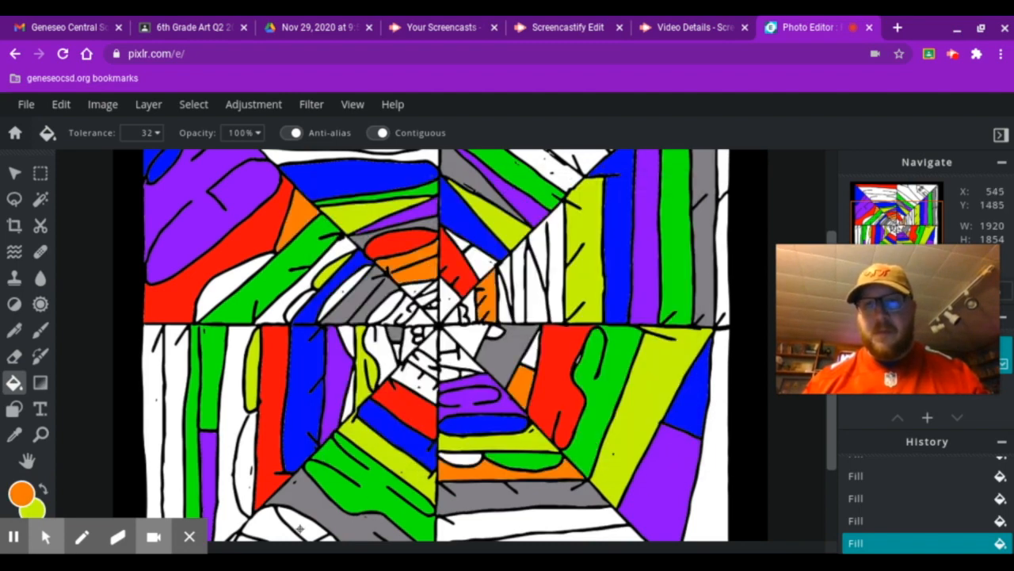
left_click(303, 523)
left_click(226, 337)
left_click(226, 280)
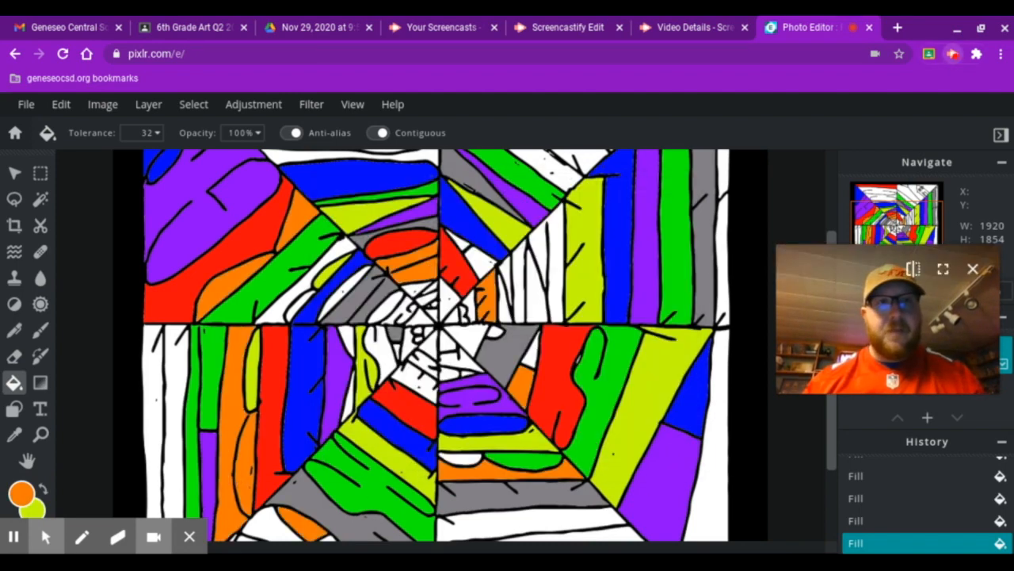
- Fill small white sections in the left, upper-right and bottom wedges with pink
left_click(386, 353)
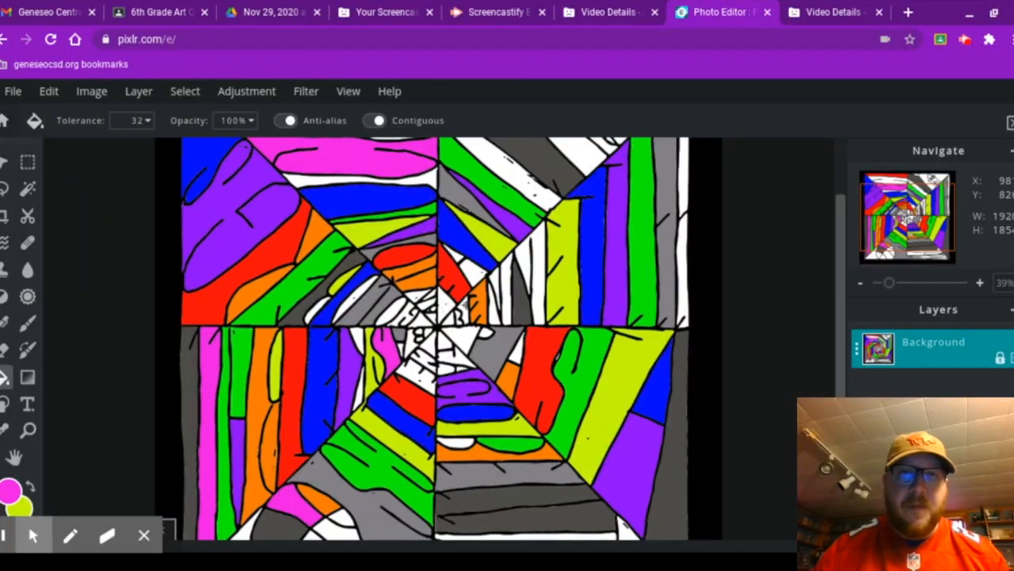
left_click(530, 280)
left_click(456, 442)
- Change the drawing colour to dark green and fill white sections in the upper, right, lower and left wedges
left_click(21, 492)
left_click(455, 438)
left_click(643, 439)
left_click(301, 181)
left_click(506, 297)
left_click(416, 374)
left_click(576, 536)
left_click(350, 305)
- Change the drawing colour to navy #030631 and fill small white sections around the mandala's centre
left_click(12, 491)
left_click(547, 285)
left_click(645, 439)
left_click(423, 324)
left_click(464, 311)
left_click(475, 271)
left_click(464, 341)
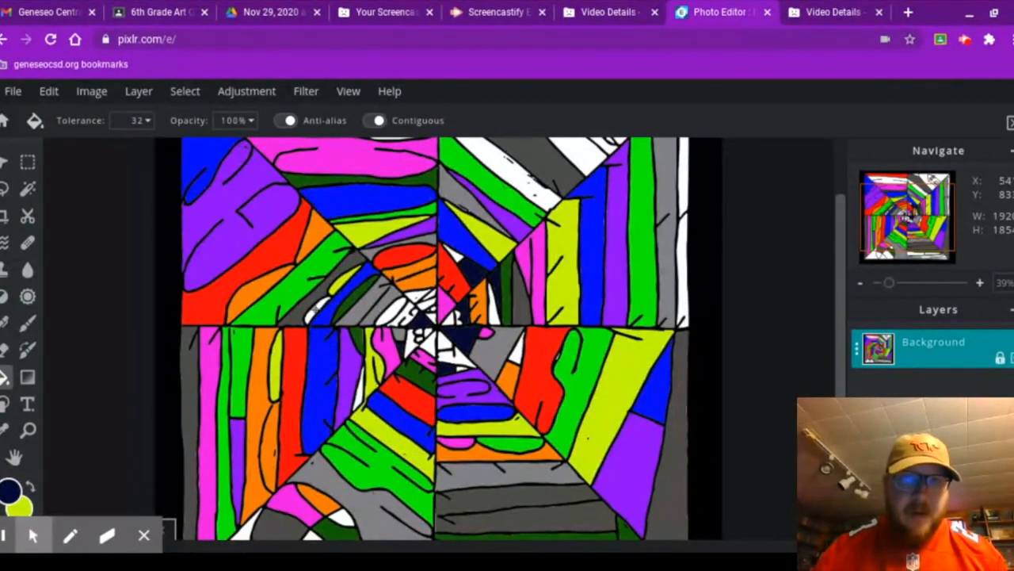
- Fill remaining white sections in the outer parts of the wedges and the basketball with navy
left_click(317, 313)
left_click(340, 517)
left_click(521, 181)
scroll(521, 181, "down", 5)
scroll(366, 294, "up", 1)
left_click(347, 438)
left_click(457, 435)
left_click(386, 242)
left_click(483, 239)
- Change the drawing colour to turquoise and fill white sections near the mandala's centre and in the lower-left area
left_click(10, 492)
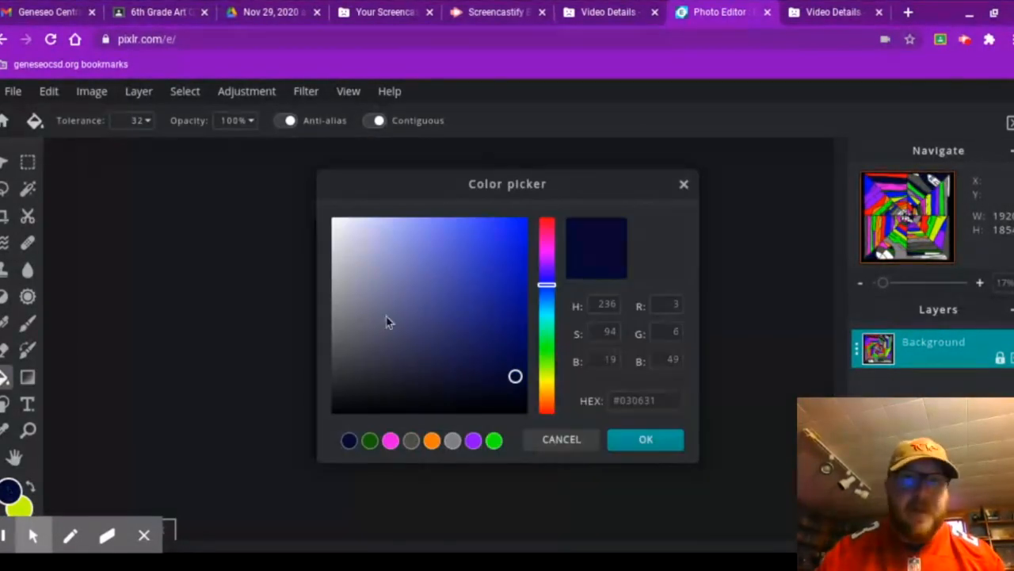
left_click(547, 317)
left_click(645, 439)
left_click(459, 228)
left_click(545, 255)
scroll(437, 340, "up", 9)
left_click(350, 282)
left_click(412, 252)
left_click(393, 315)
left_click(395, 335)
left_click(250, 467)
- Change the drawing colour to brown and fill small white sections around the mandala's centre
left_click(10, 491)
left_click(546, 400)
left_click(480, 314)
left_click(645, 439)
left_click(327, 270)
left_click(466, 287)
left_click(416, 318)
scroll(492, 406, "down", 5)
left_click(444, 380)
scroll(440, 380, "up", 6)
left_click(412, 254)
- Change the drawing colour to a medium sea green, readjusting its shade once
left_click(10, 492)
left_click(547, 338)
left_click(470, 223)
left_click(645, 439)
left_click(4, 498)
left_click(470, 278)
left_click(645, 439)
- Fill small white sections near the centre and a strip in the lower-right bottom wedge with sea green
left_click(384, 257)
left_click(417, 318)
left_click(492, 315)
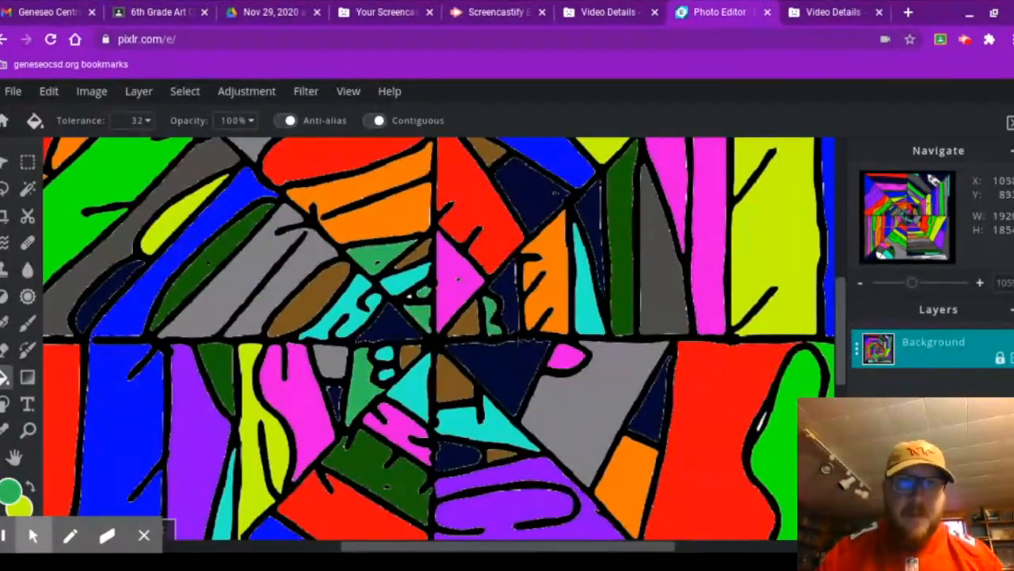
scroll(491, 317, "down", 11)
scroll(482, 415, "up", 8)
left_click(586, 482)
- Change the drawing colour to dark purple and fill a basketball section and the bottom strip of the drawing
left_click(9, 492)
left_click(546, 248)
left_click(518, 367)
left_click(645, 439)
left_click(237, 488)
left_click(448, 499)
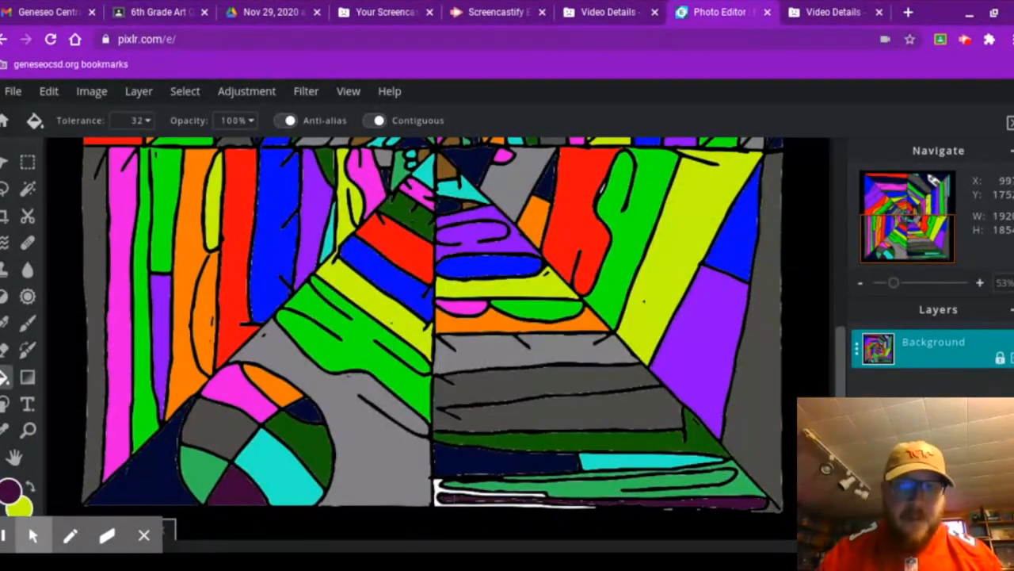
- Change the drawing colour to dark brown and fill the remaining white slivers along the bottom of the lower-right wedge
left_click(9, 491)
left_click(646, 439)
scroll(540, 507, "up", 10)
left_click(475, 290)
left_click(476, 355)
- Try recolouring the mandala's black outlines dark brown and undo the fill
scroll(470, 452, "down", 11)
scroll(179, 148, "up", 7)
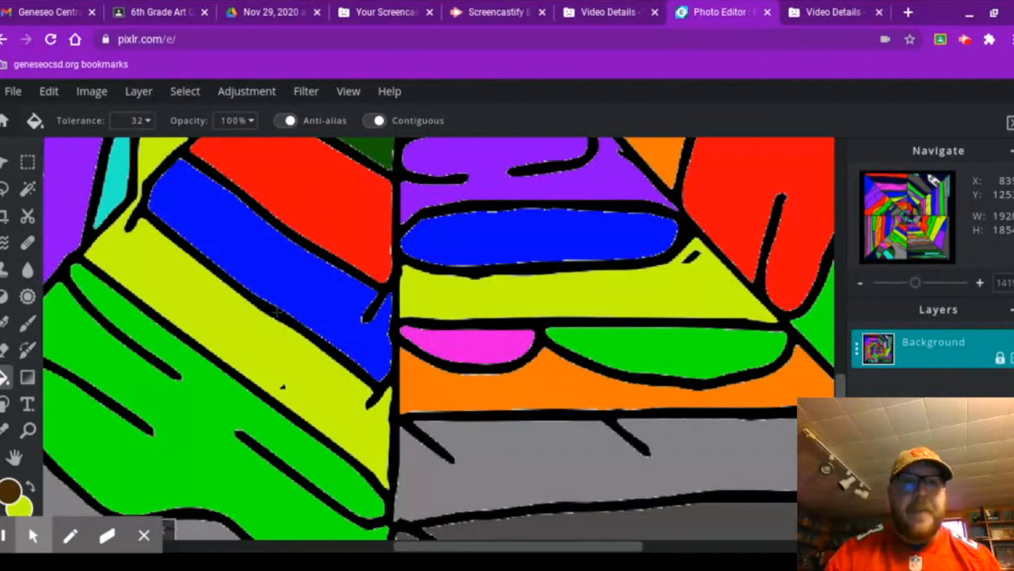
left_click(691, 257)
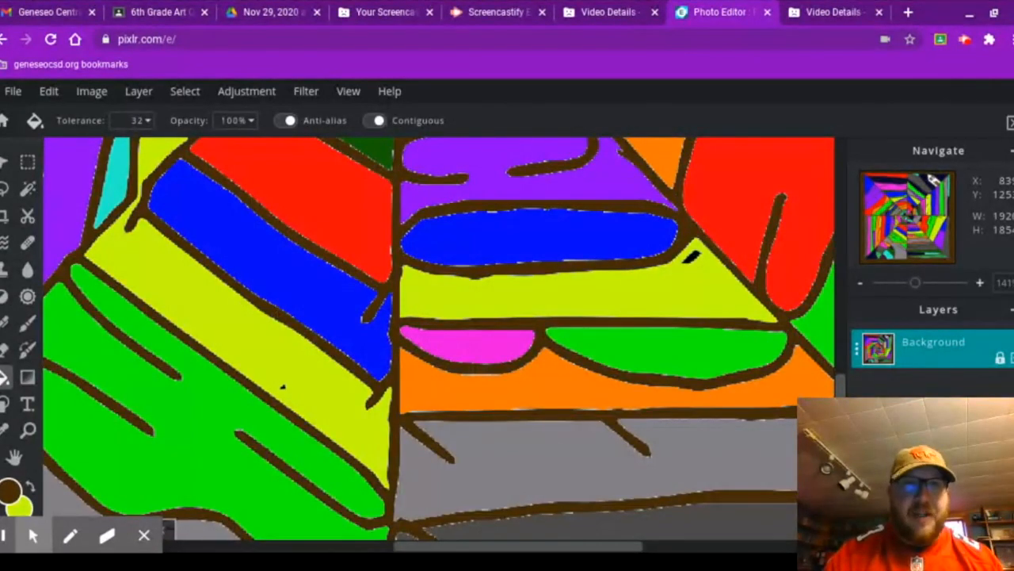
key("ctrl+z")
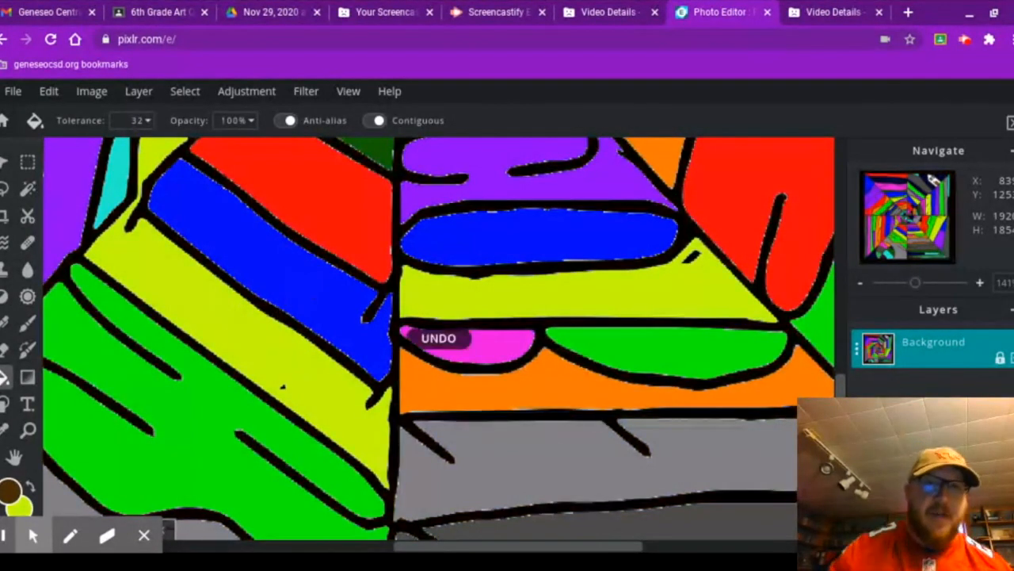
- Change the drawing colour to the recently used sea green, try it on the black outlines and undo the fill
left_click(9, 490)
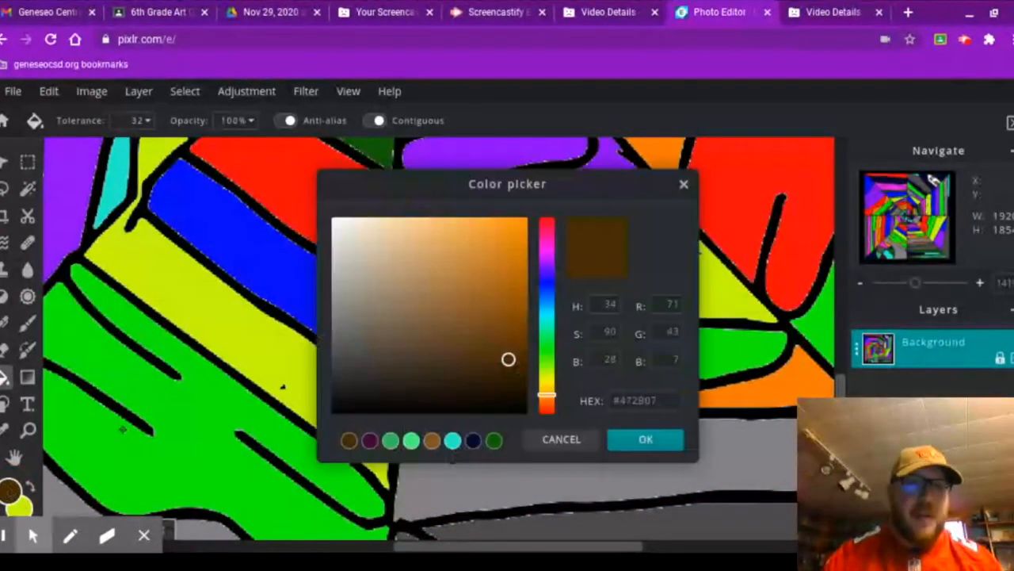
left_click(390, 440)
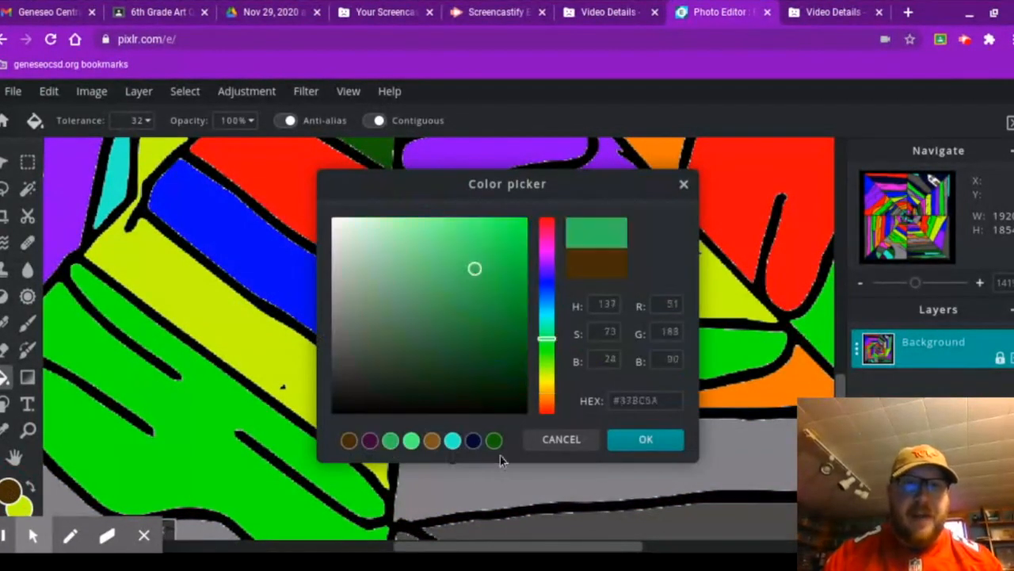
left_click(642, 439)
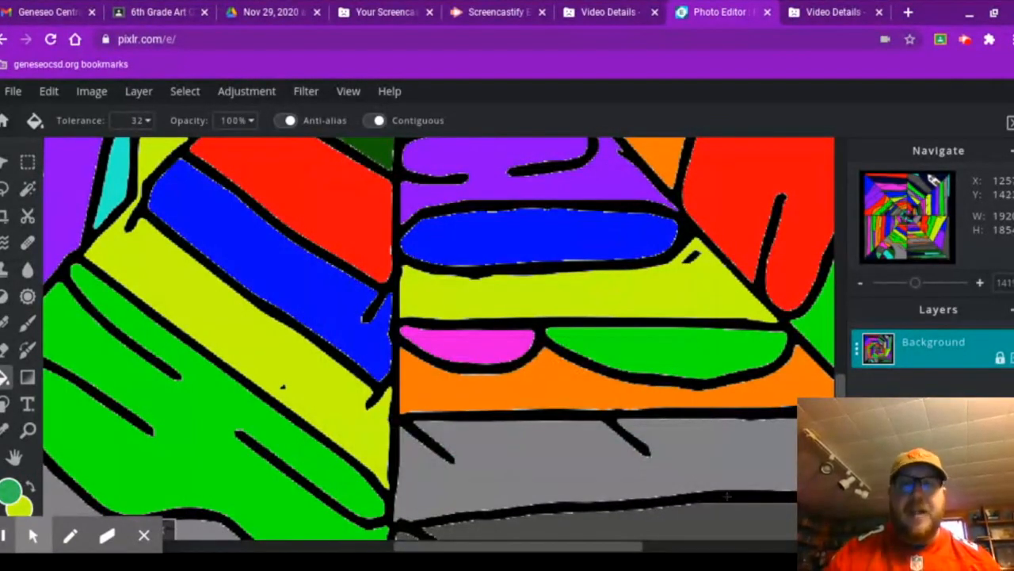
left_click(726, 496)
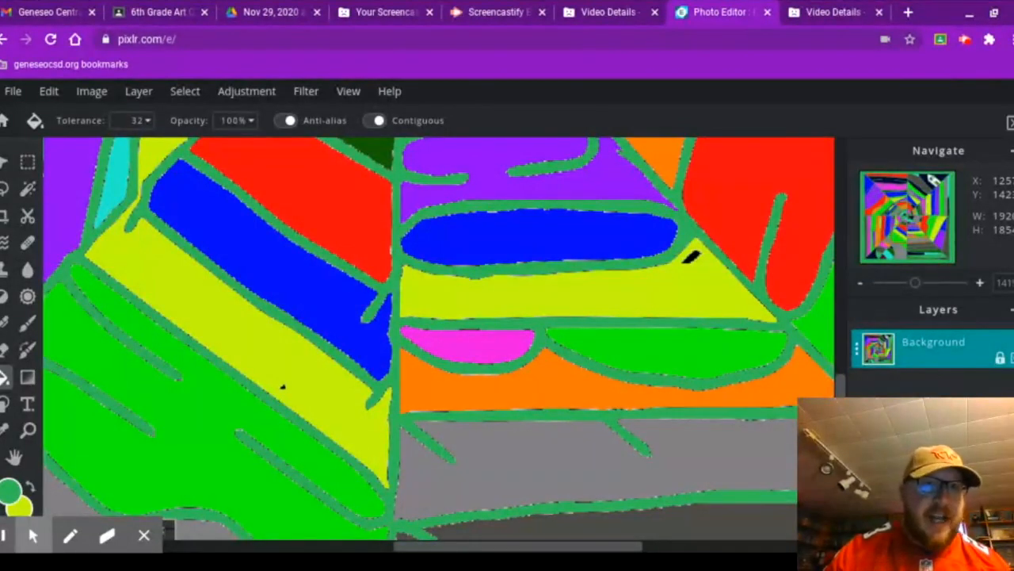
left_click(57, 93)
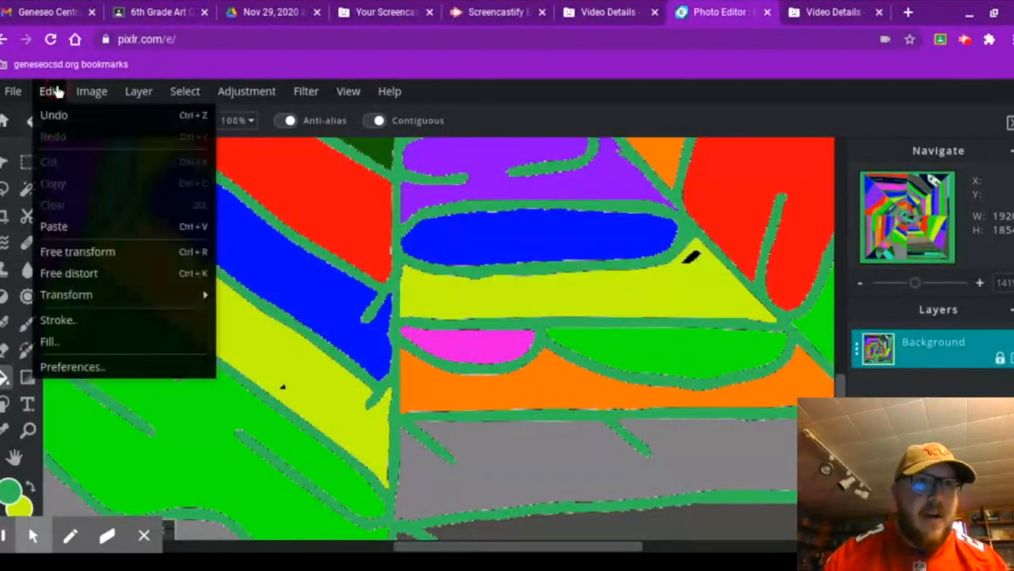
left_click(59, 117)
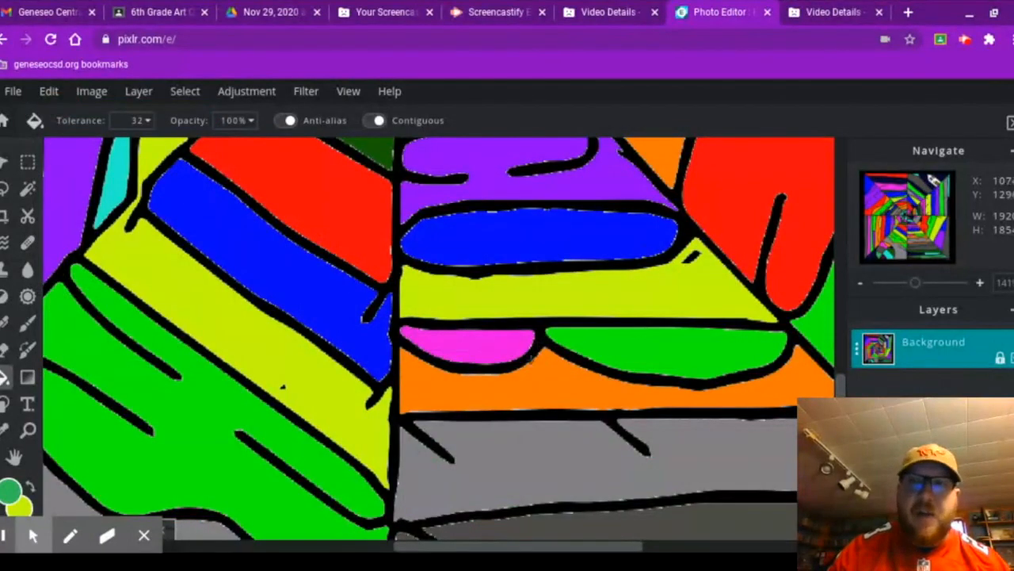
- Redo the sea green fill of the outlines and undo it again
scroll(547, 359, "down", 5)
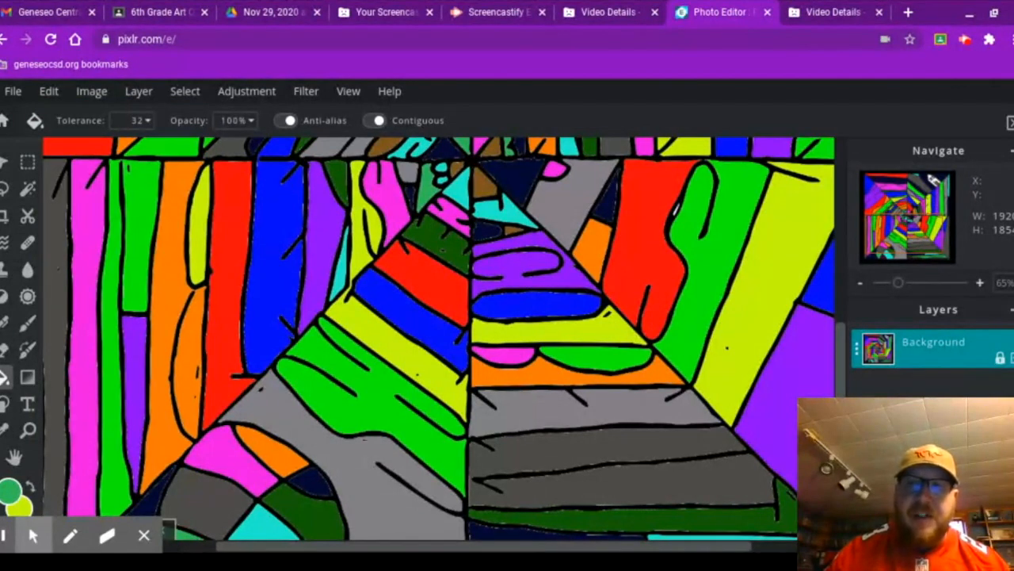
key("ctrl+y")
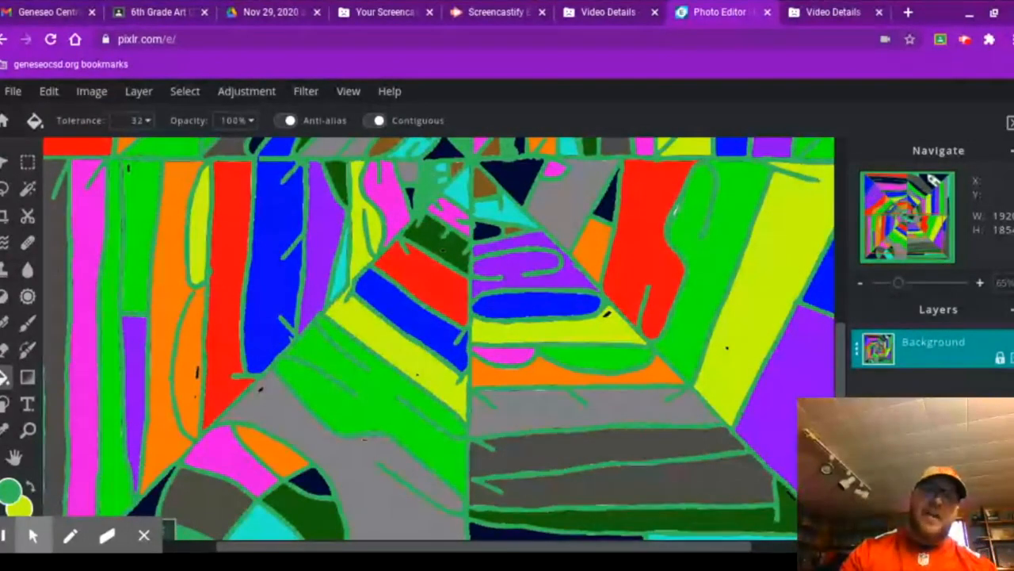
key("ctrl+z")
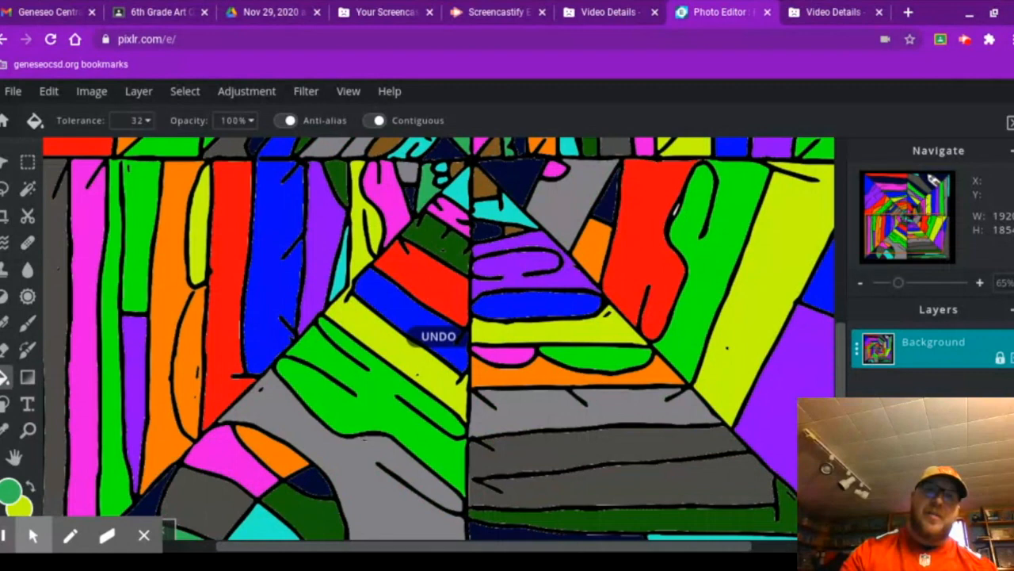
- Check the whole coloured mandala and open the save options for the image
left_click(23, 95)
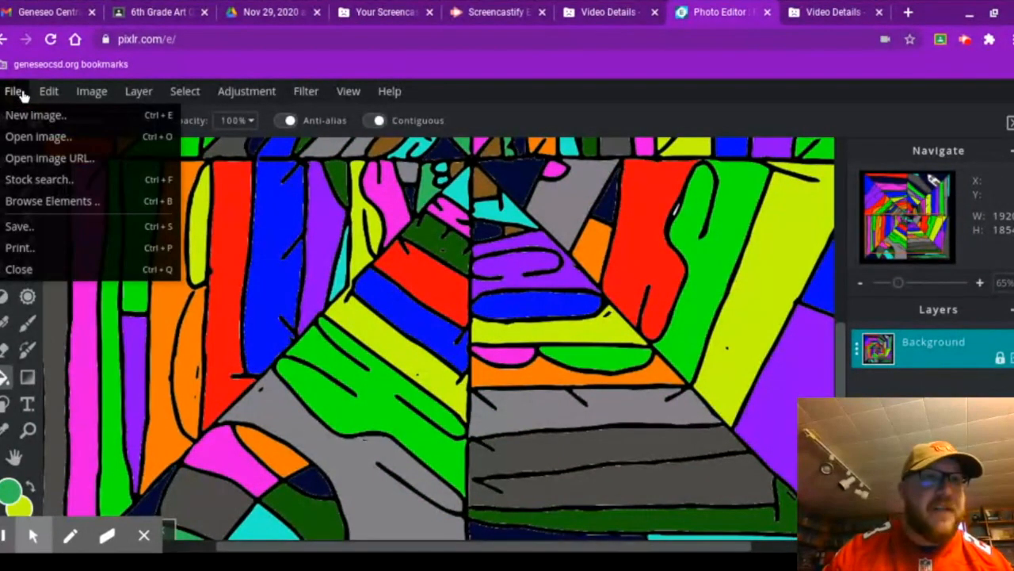
scroll(412, 269, "down", 10)
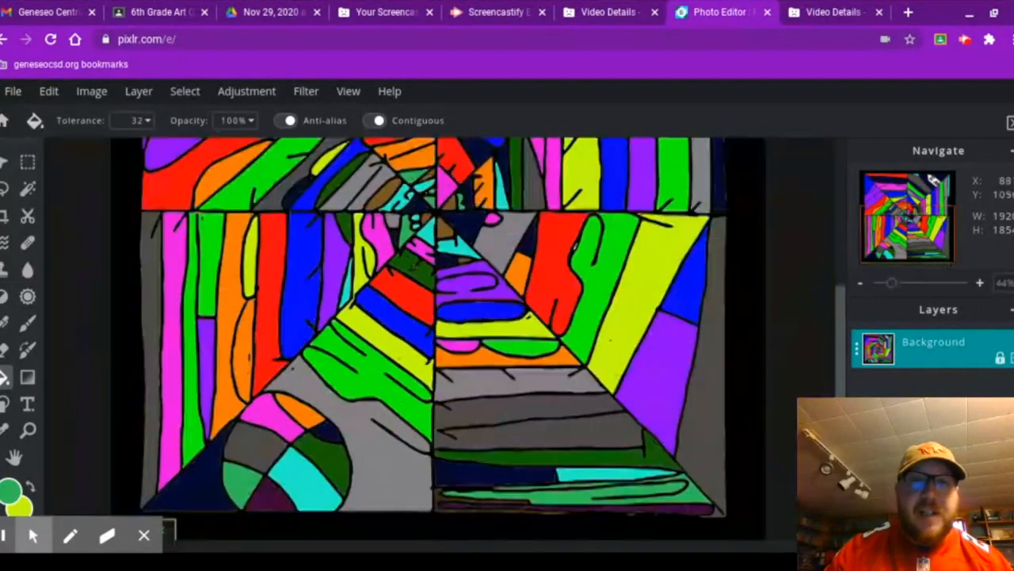
scroll(412, 269, "up", 7)
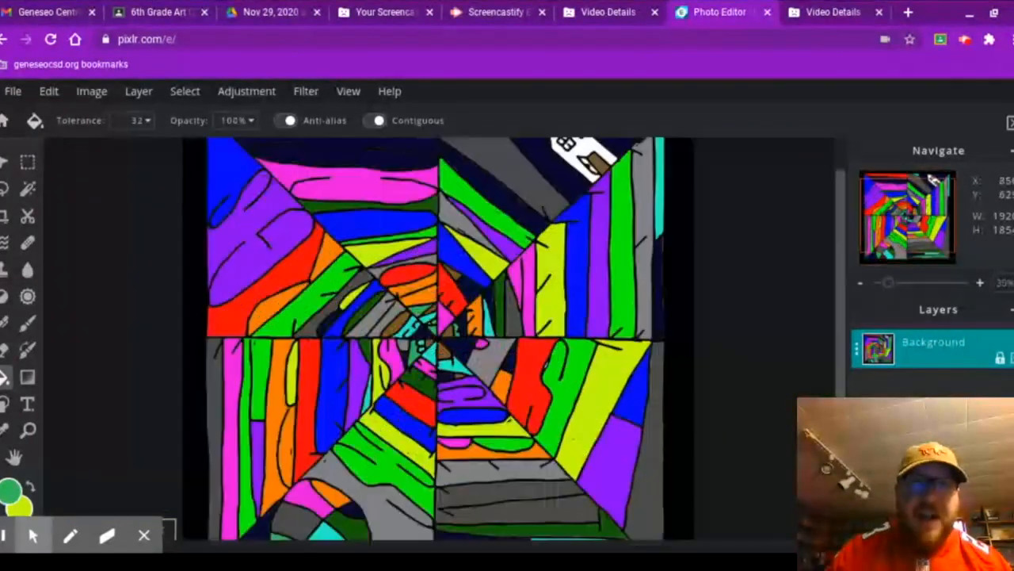
scroll(411, 265, "down", 6)
scroll(410, 262, "up", 8)
scroll(437, 339, "down", 3)
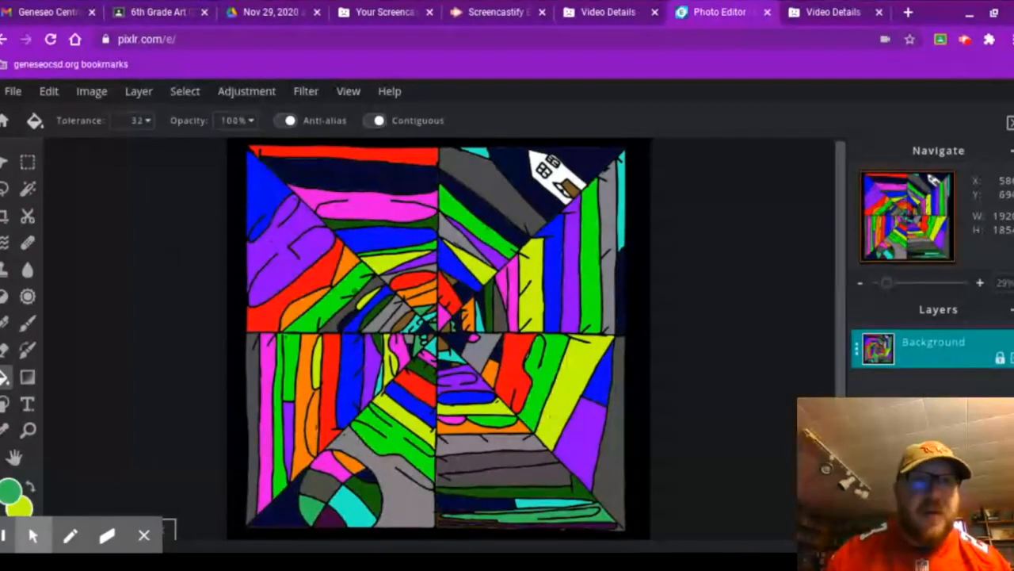
left_click(12, 93)
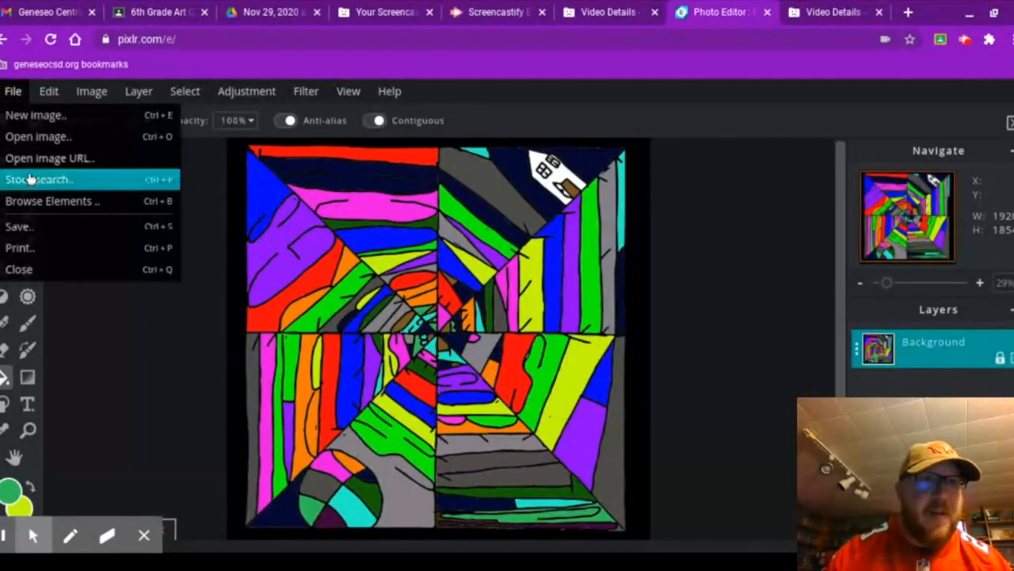
left_click(54, 230)
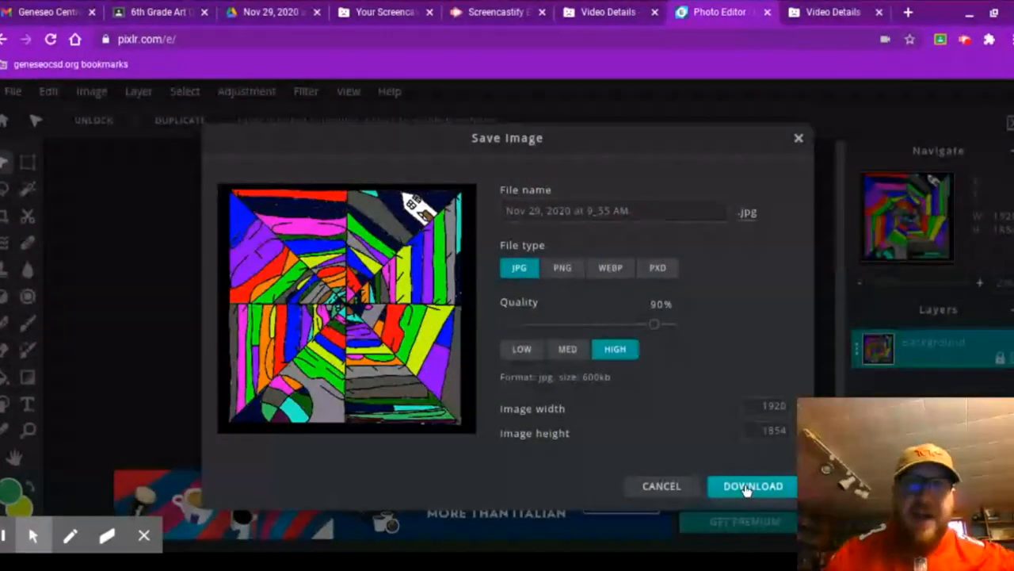
- Name the file with the student's name followed by "mandala" and download it as a JPG
left_click(631, 220)
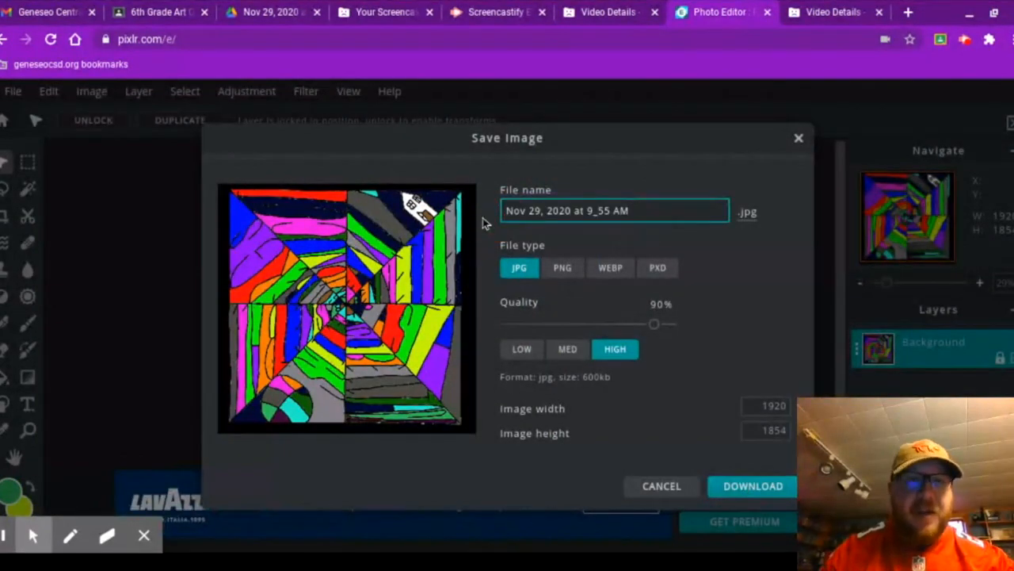
key("ctrl+a")
type("Benn")
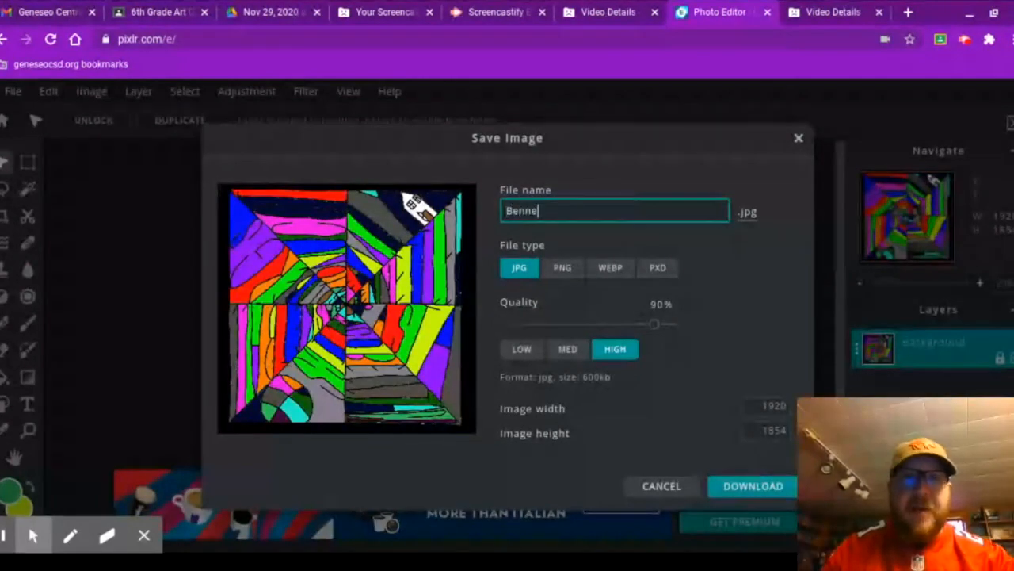
type("ett mandala")
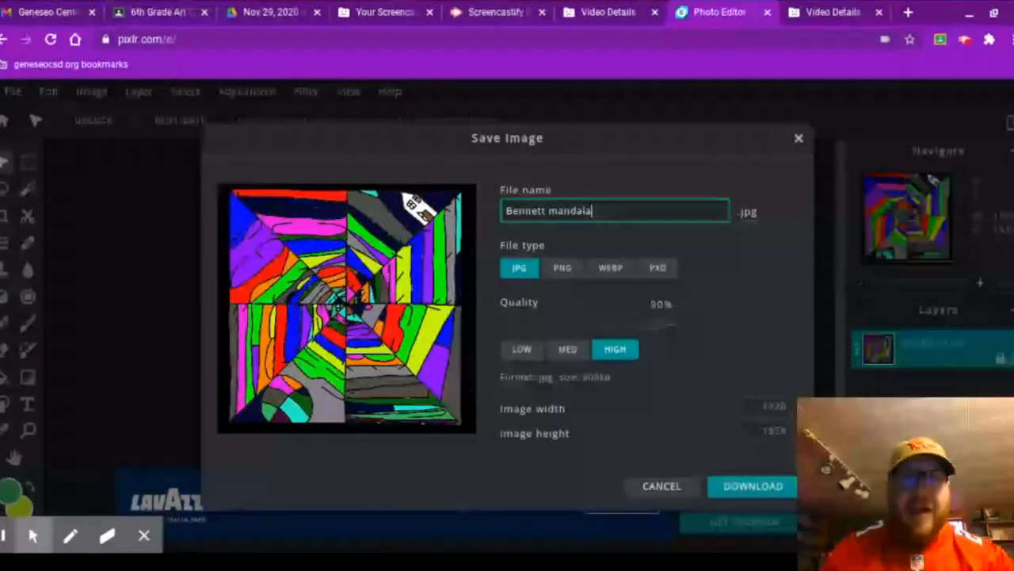
left_click(743, 490)
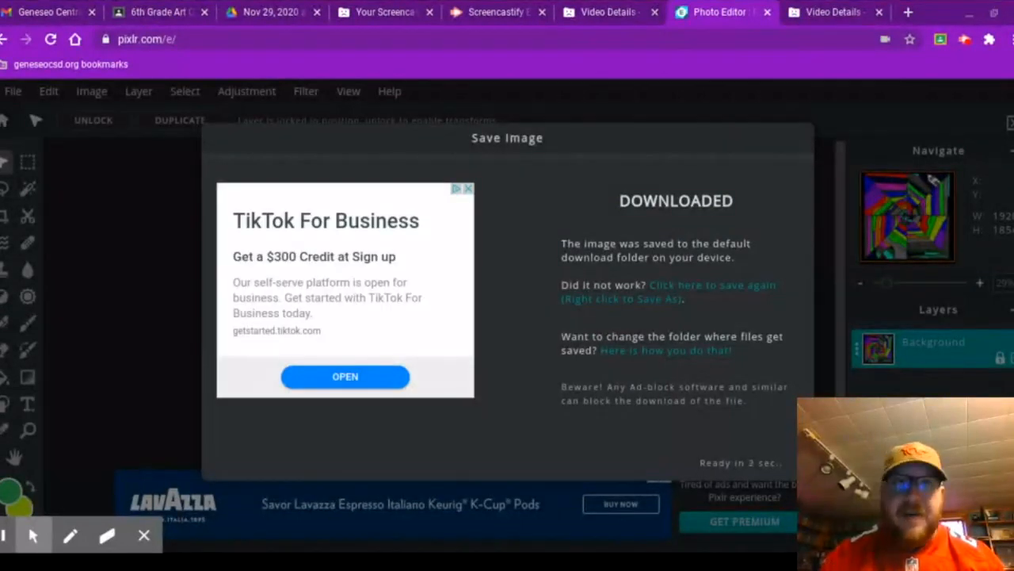
left_click(757, 459)
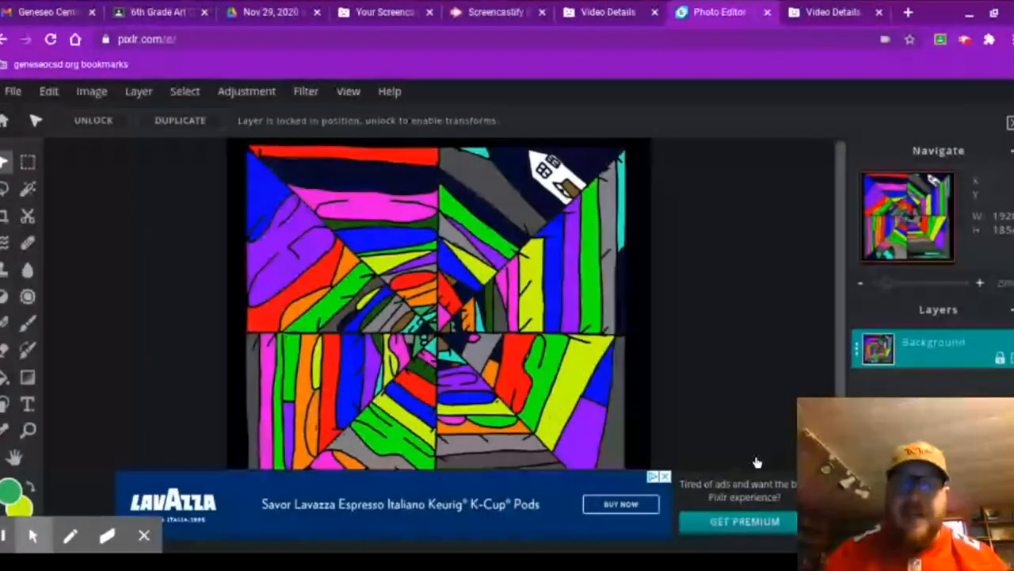
- Switch to Google Classroom, close the image preview and open the Mandala assignment from the 6th Grade Art stream
left_click(167, 13)
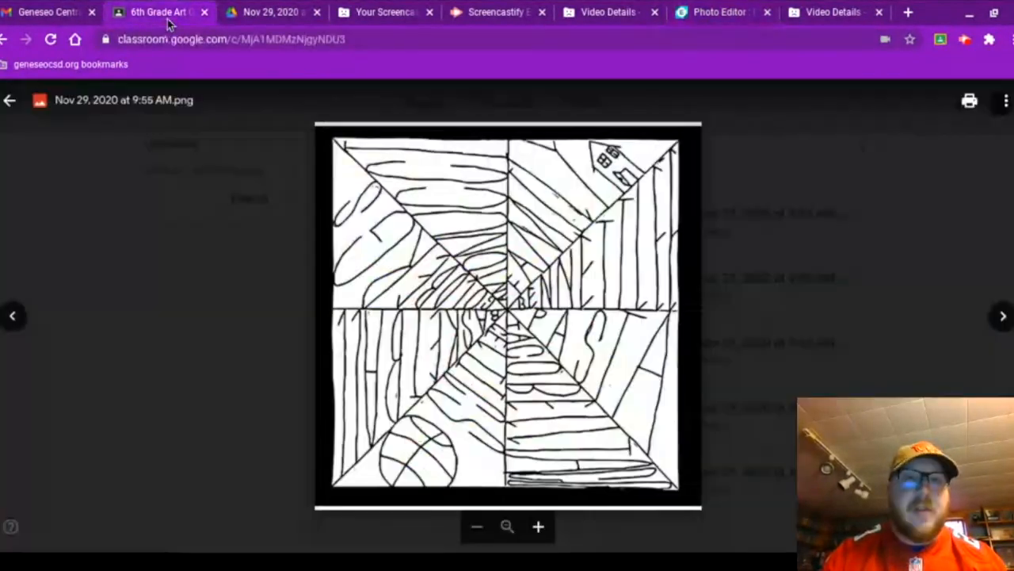
left_click(10, 101)
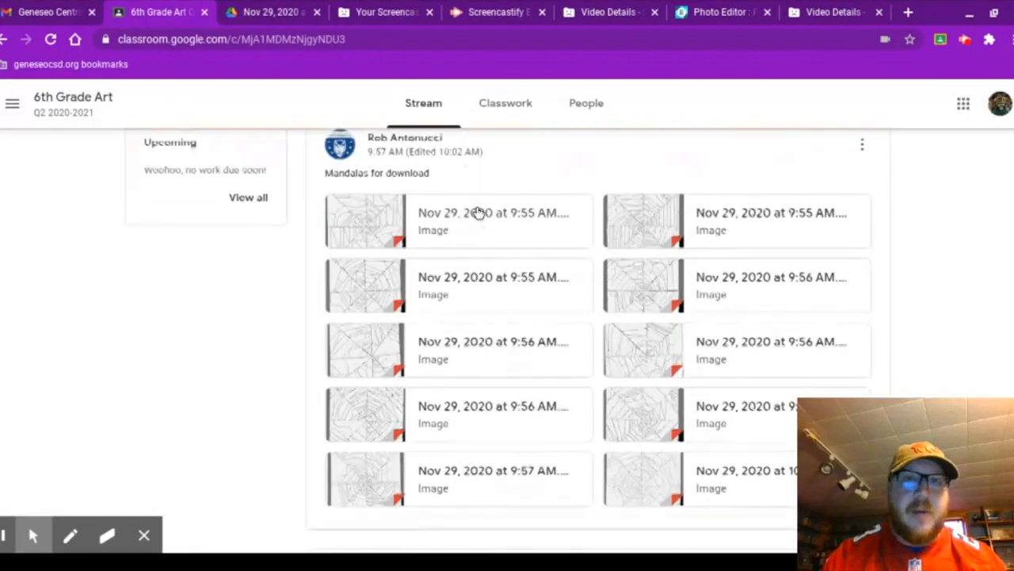
scroll(478, 212, "down", 5)
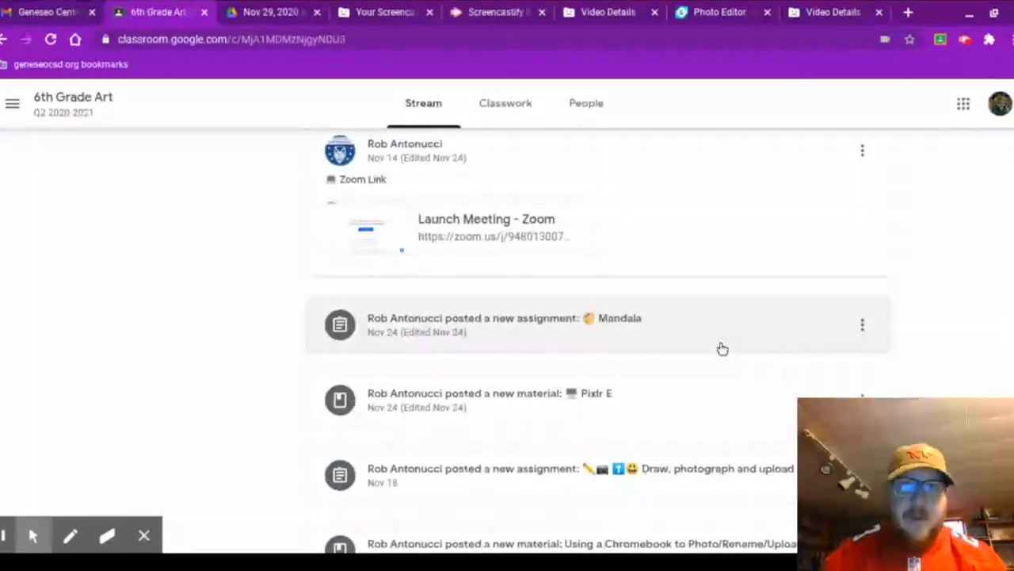
left_click(732, 336)
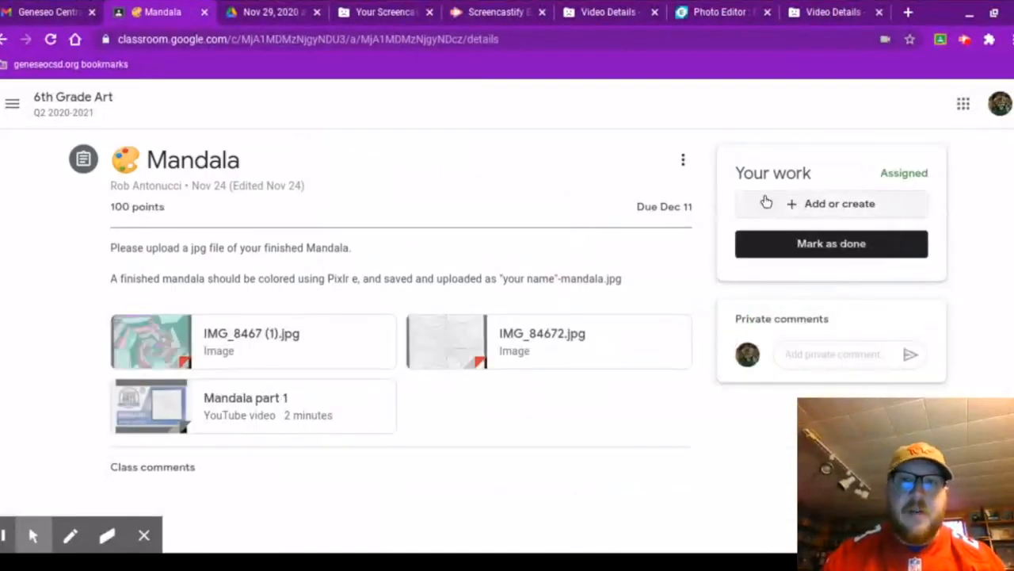
- Upload the downloaded mandala JPG from the device to the Mandala assignment and turn in the work
left_click(819, 204)
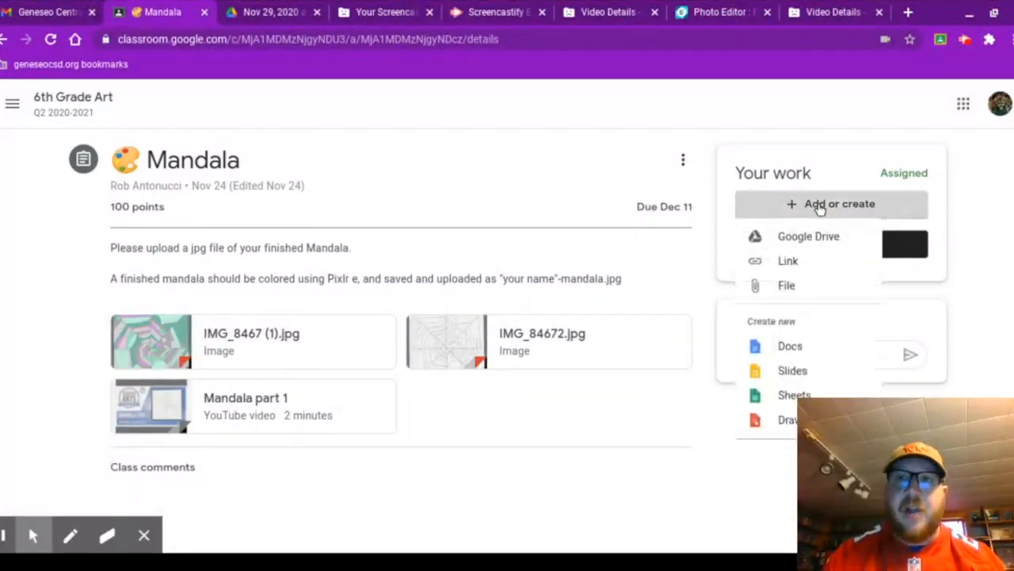
left_click(810, 291)
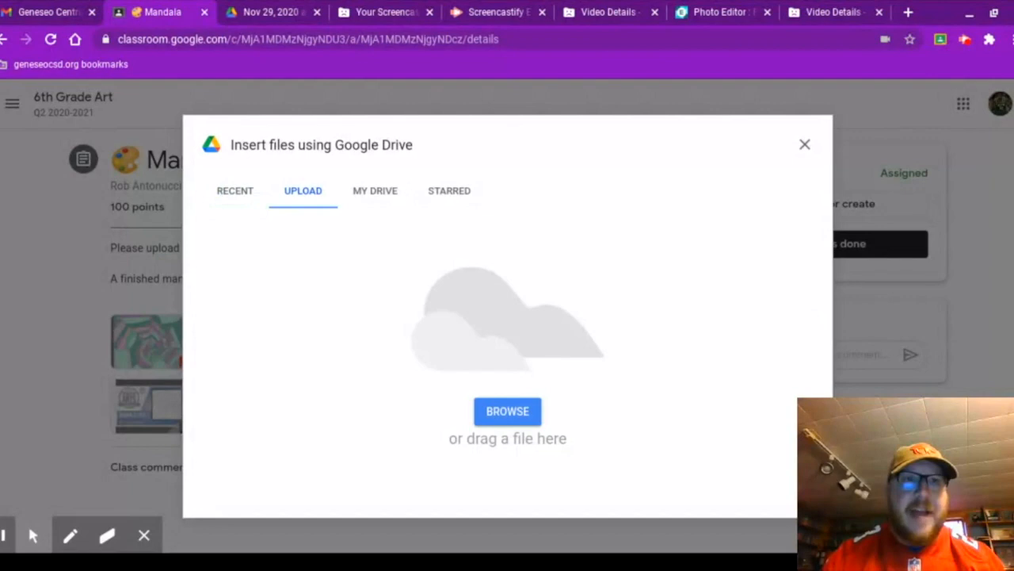
left_click(498, 419)
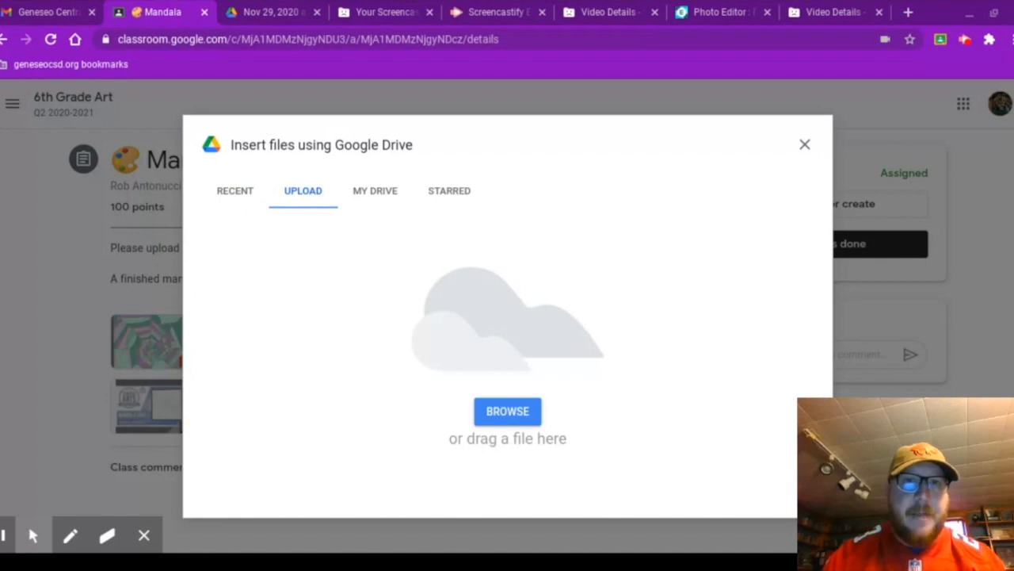
left_click(656, 489)
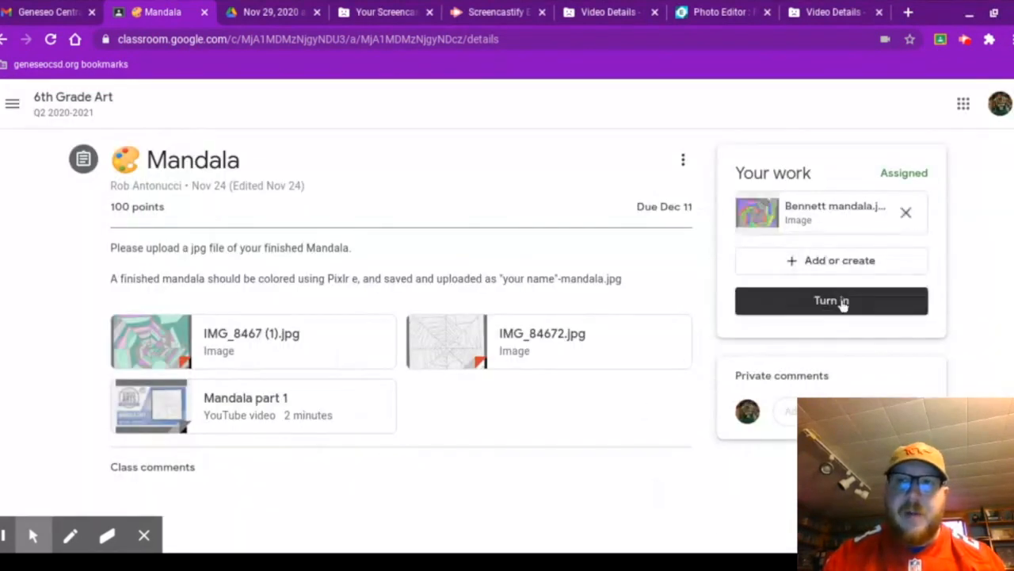
left_click(841, 302)
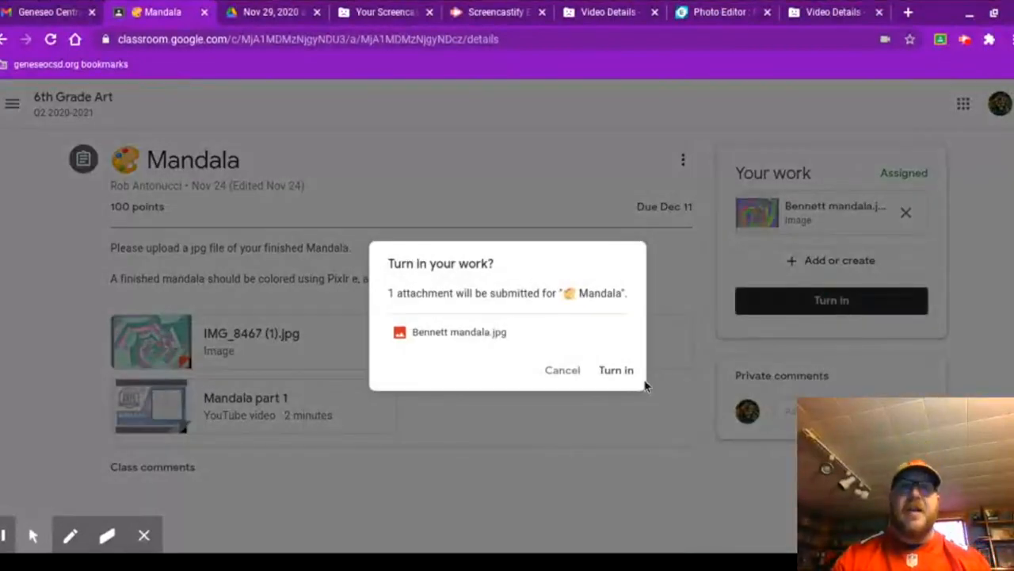
left_click(622, 372)
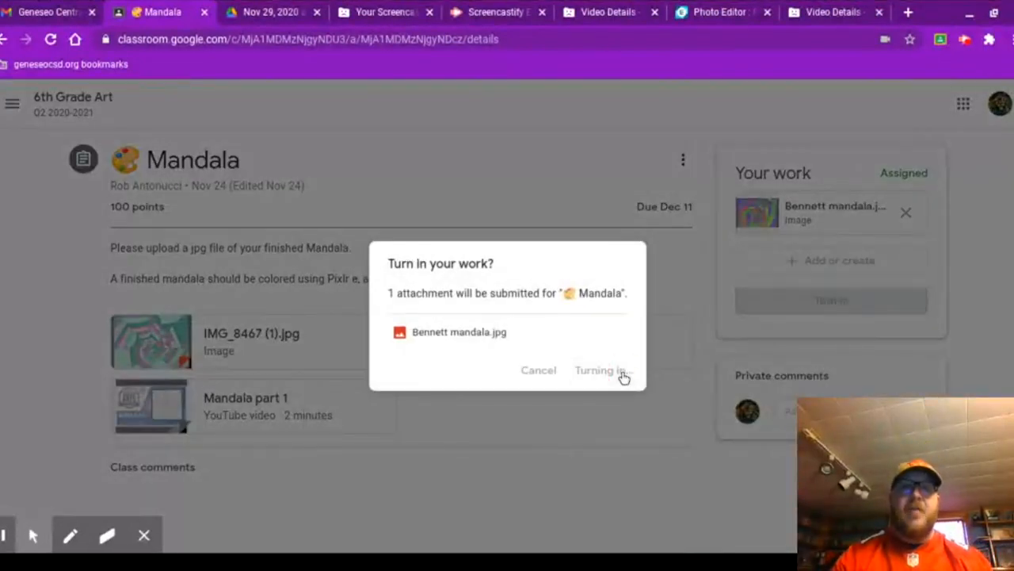